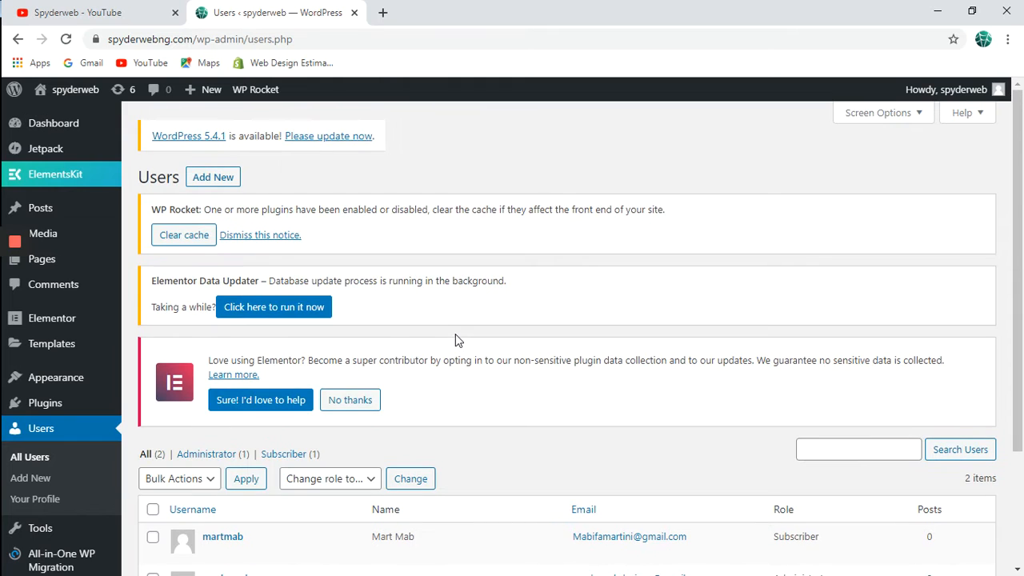
Go to the Add Plugins page under the Plugins menu.
{"action": "scroll", "coordinate": [455, 340], "scroll_direction": "down", "scroll_amount": 3}
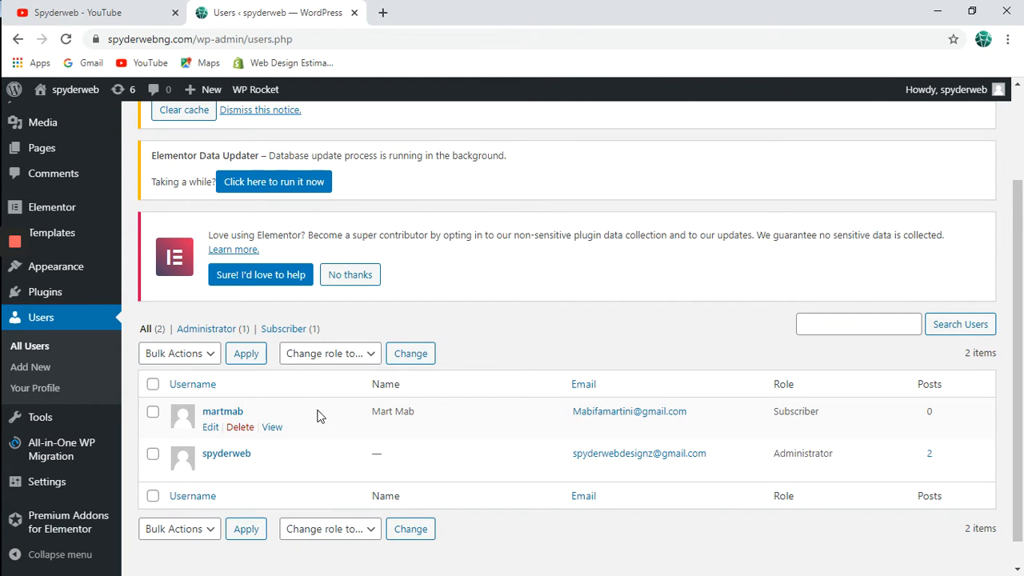
{"action": "scroll", "coordinate": [526, 337], "scroll_direction": "down", "scroll_amount": 1}
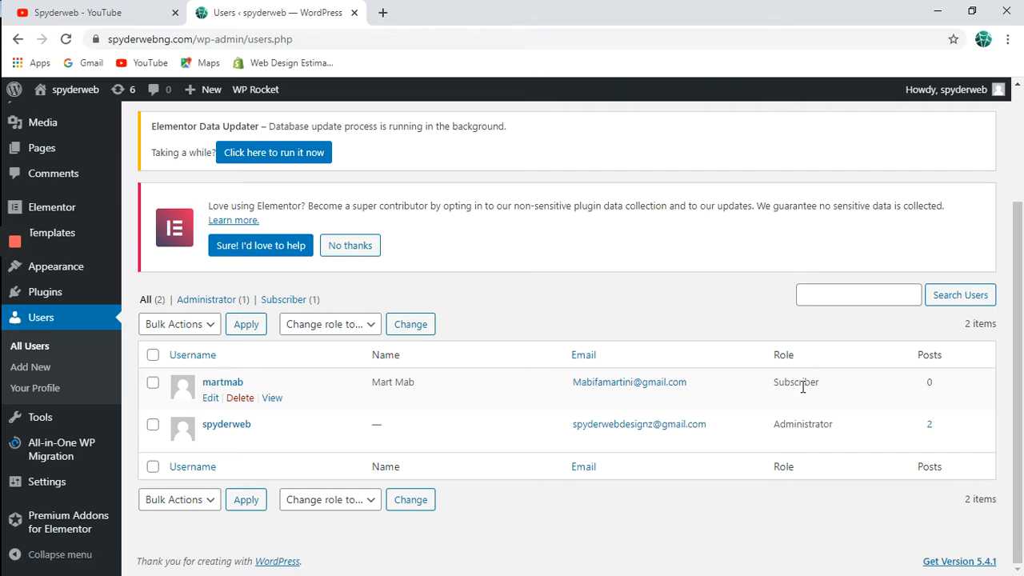
{"action": "scroll", "coordinate": [675, 328], "scroll_direction": "up", "scroll_amount": 2}
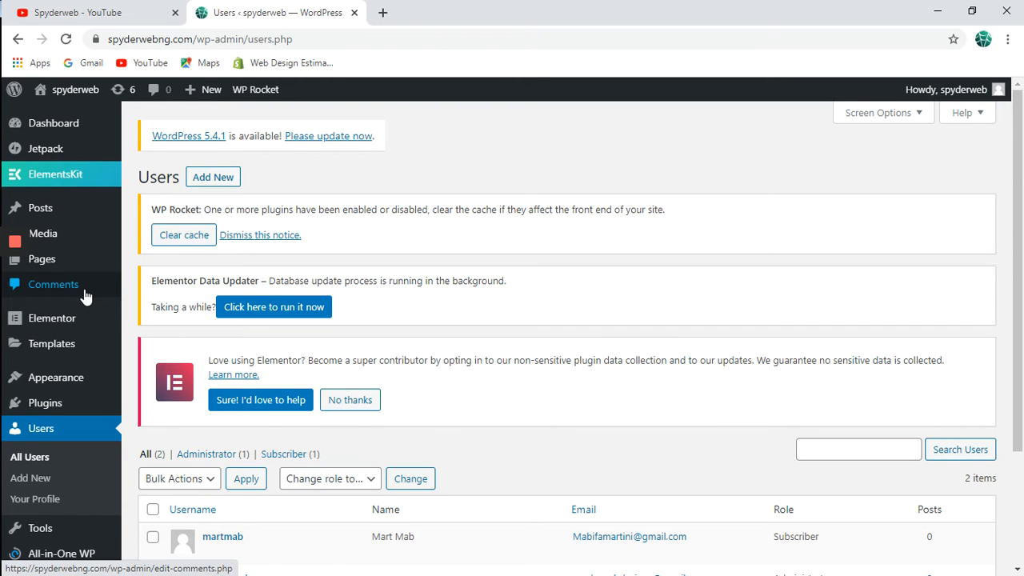
{"action": "scroll", "coordinate": [84, 328], "scroll_direction": "down", "scroll_amount": 3}
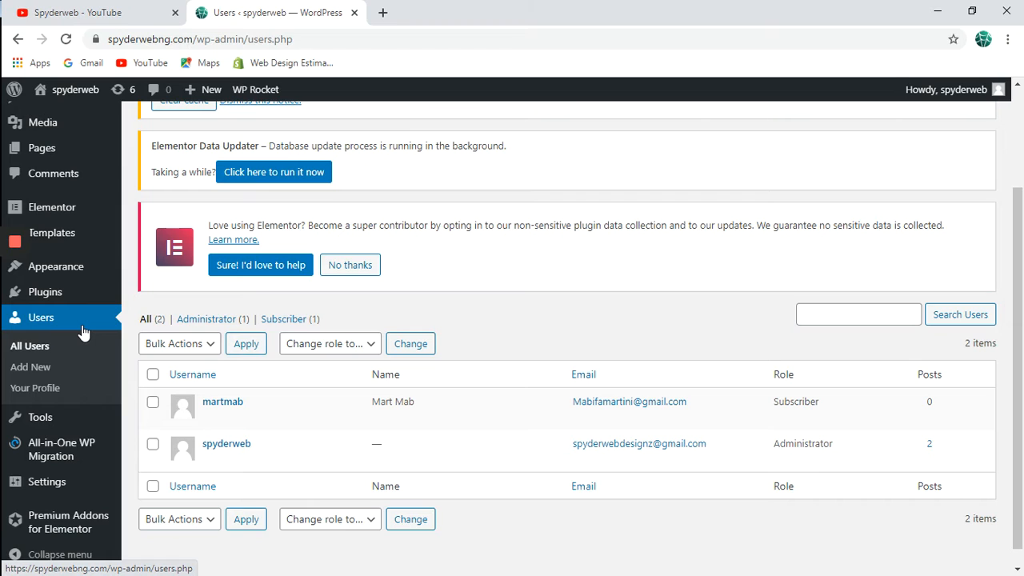
{"action": "mouse_move", "coordinate": [92, 292]}
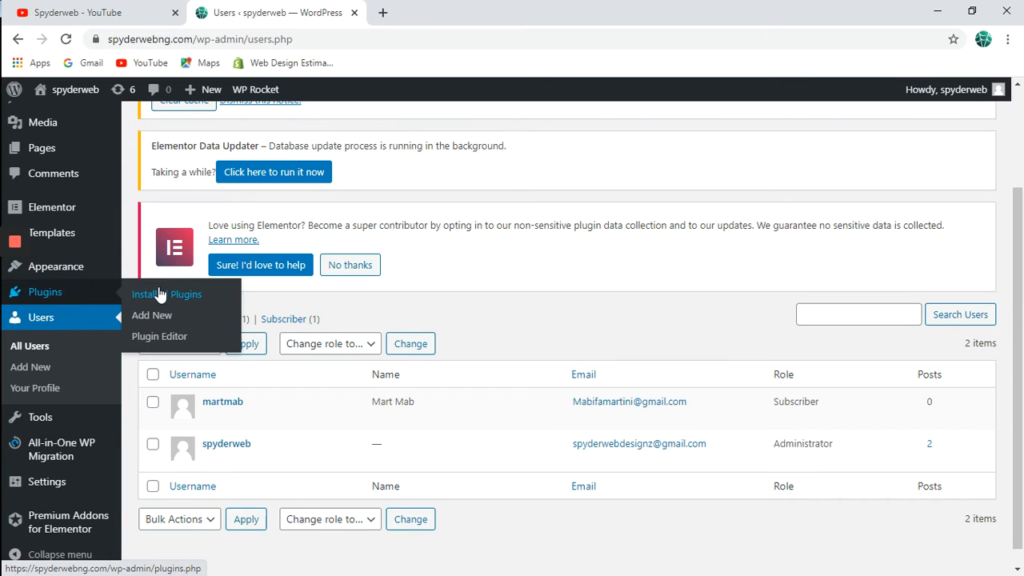
{"action": "left_click", "coordinate": [160, 317]}
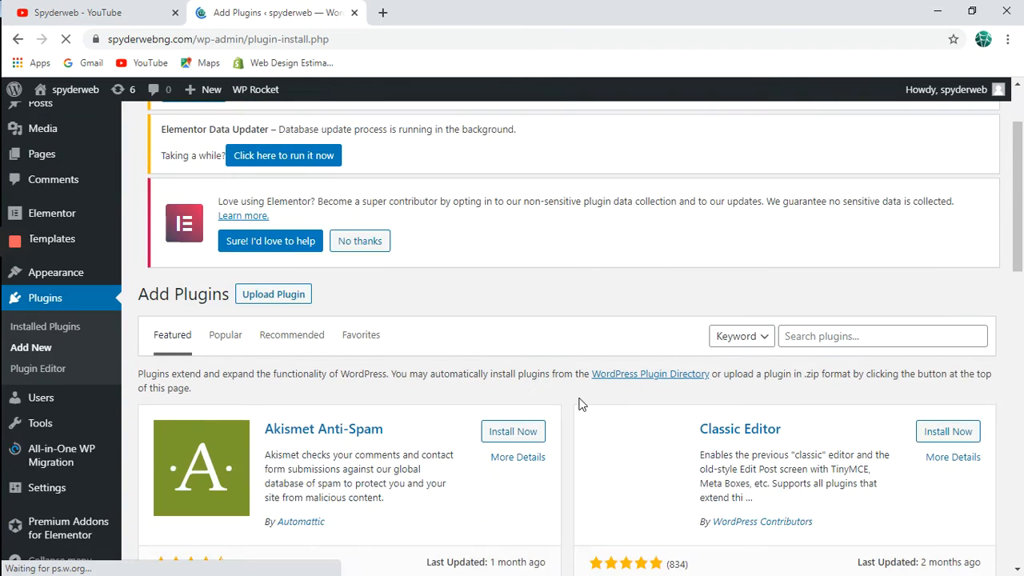
Search for 'ultimate member' and activate the Ultimate Member – User Profile & Membership Plugin.
{"action": "scroll", "coordinate": [581, 404], "scroll_direction": "down", "scroll_amount": 2}
{"action": "left_click", "coordinate": [864, 154]}
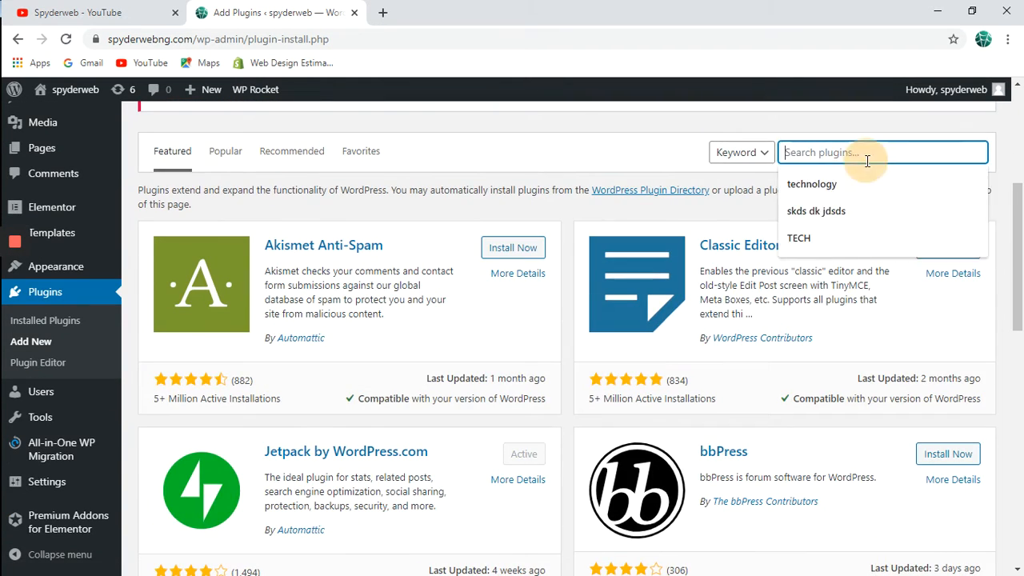
{"action": "type", "text": "u"}
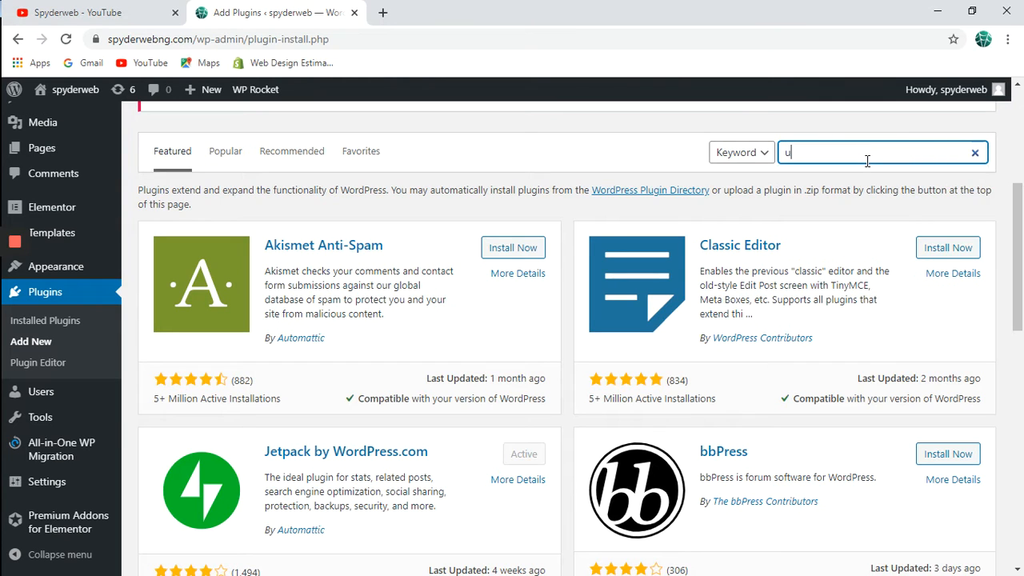
{"action": "type", "text": "ltimate"}
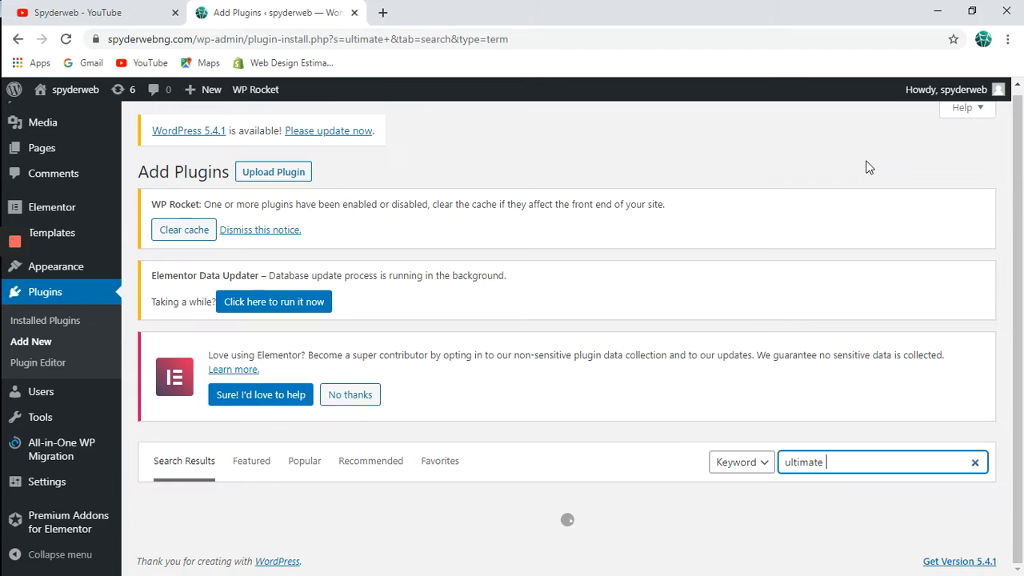
{"action": "type", "text": " member"}
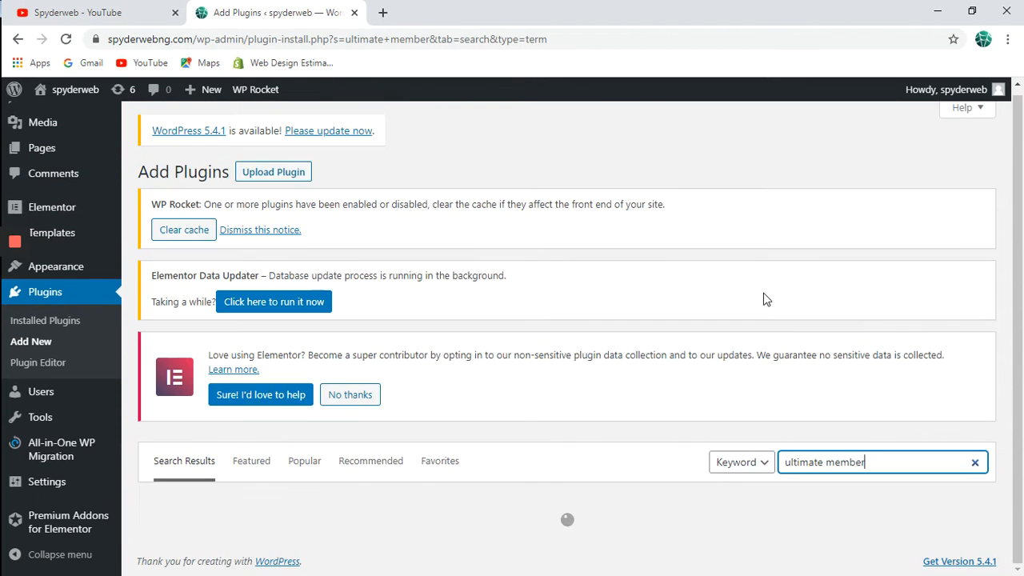
{"action": "scroll", "coordinate": [766, 299], "scroll_direction": "down", "scroll_amount": 2}
{"action": "key", "text": "XF86MonBrightnessUp"}
{"action": "key", "text": "XF86MonBrightnessUp"}
{"action": "key", "text": "XF86MonBrightnessUp"}
{"action": "key", "text": "XF86MonBrightnessUp"}
{"action": "key", "text": "XF86MonBrightnessUp"}
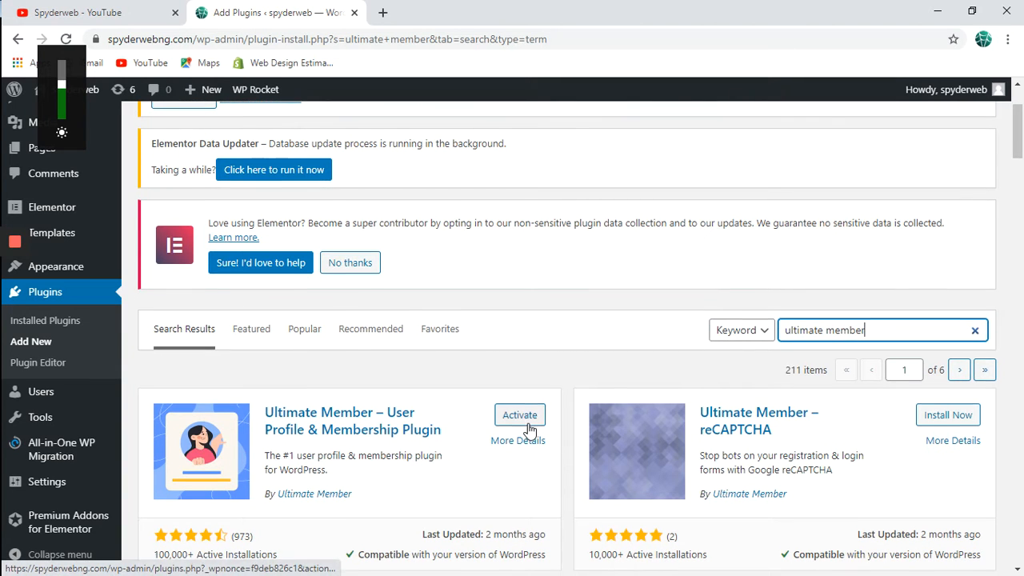
{"action": "scroll", "coordinate": [528, 428], "scroll_direction": "down", "scroll_amount": 1}
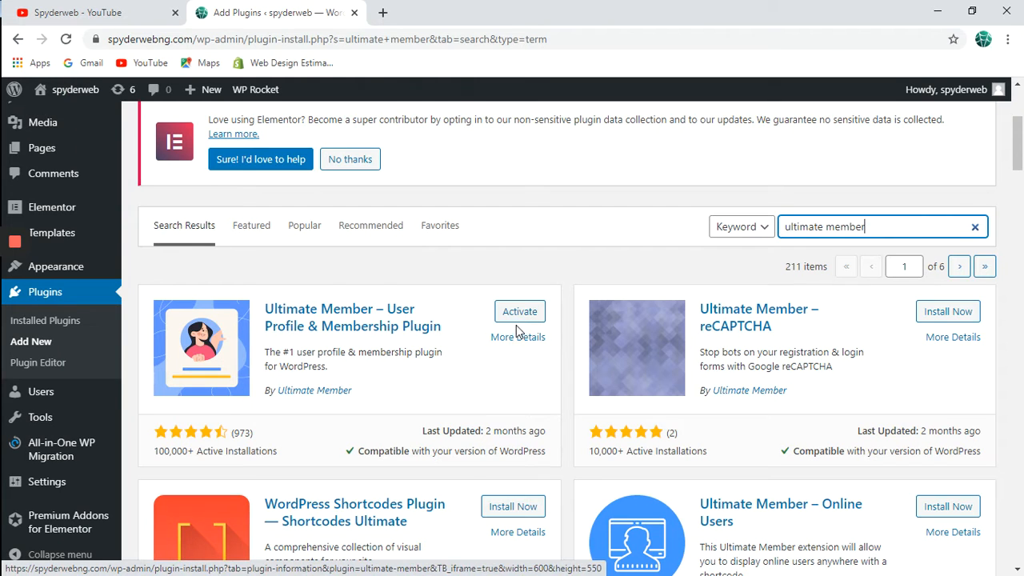
{"action": "left_click", "coordinate": [524, 316]}
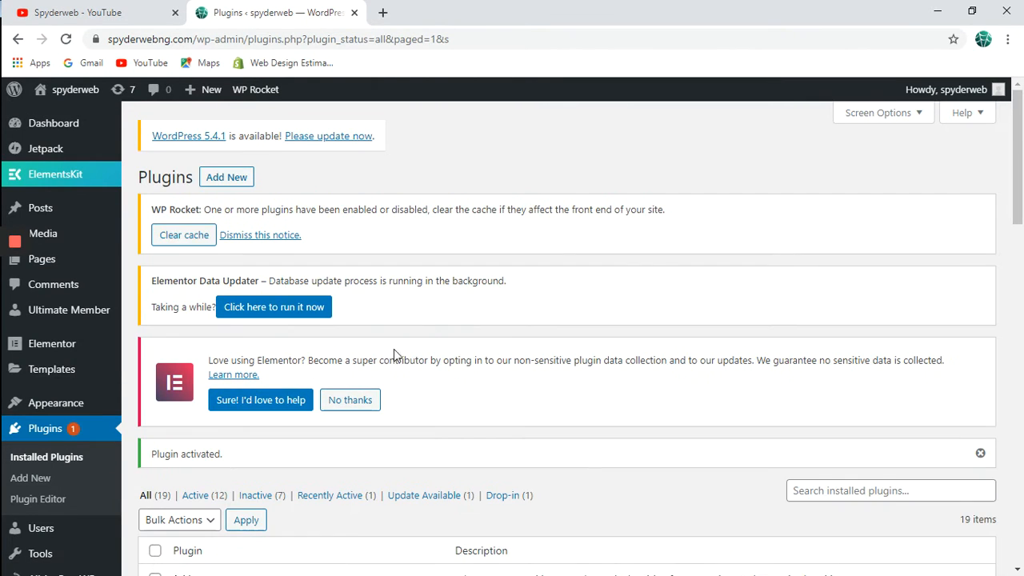
Return from the installed plugins list to Plugins > Add New.
{"action": "scroll", "coordinate": [386, 358], "scroll_direction": "down", "scroll_amount": 3}
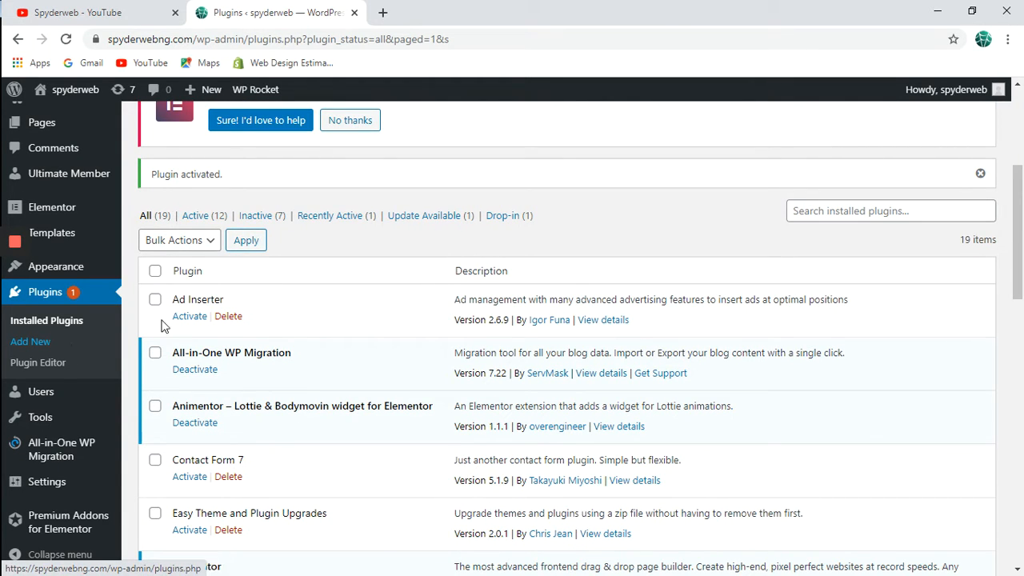
{"action": "left_click", "coordinate": [46, 346]}
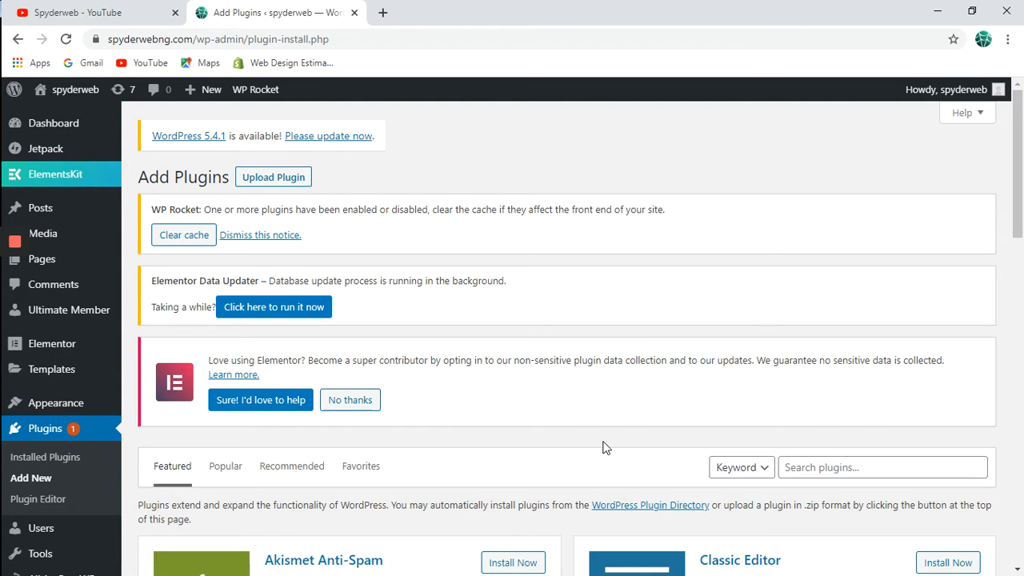
Search plugins for mailchimp and activate MC4WP: Mailchimp for WordPress.
{"action": "scroll", "coordinate": [606, 449], "scroll_direction": "down", "scroll_amount": 3}
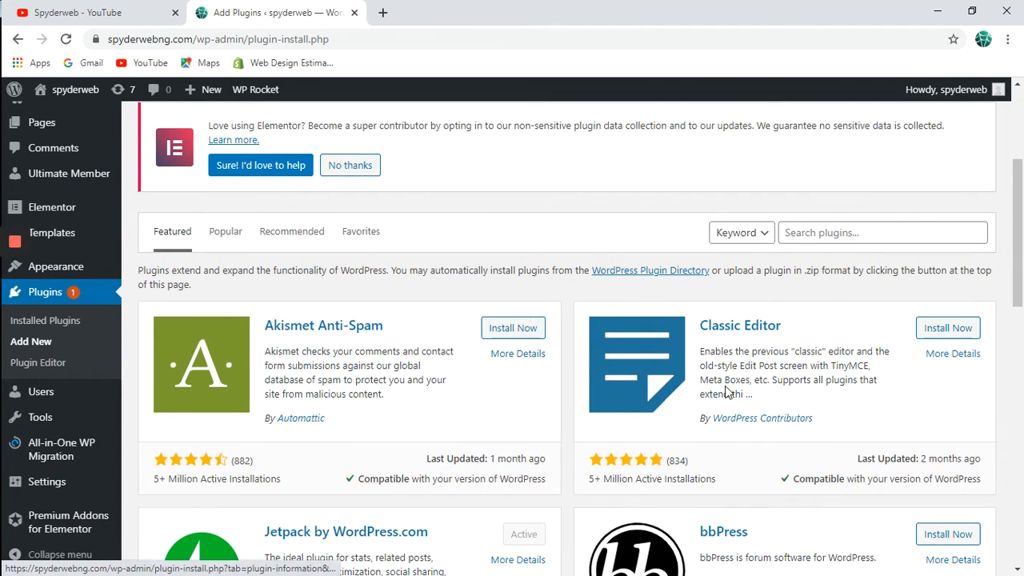
{"action": "left_click", "coordinate": [870, 237]}
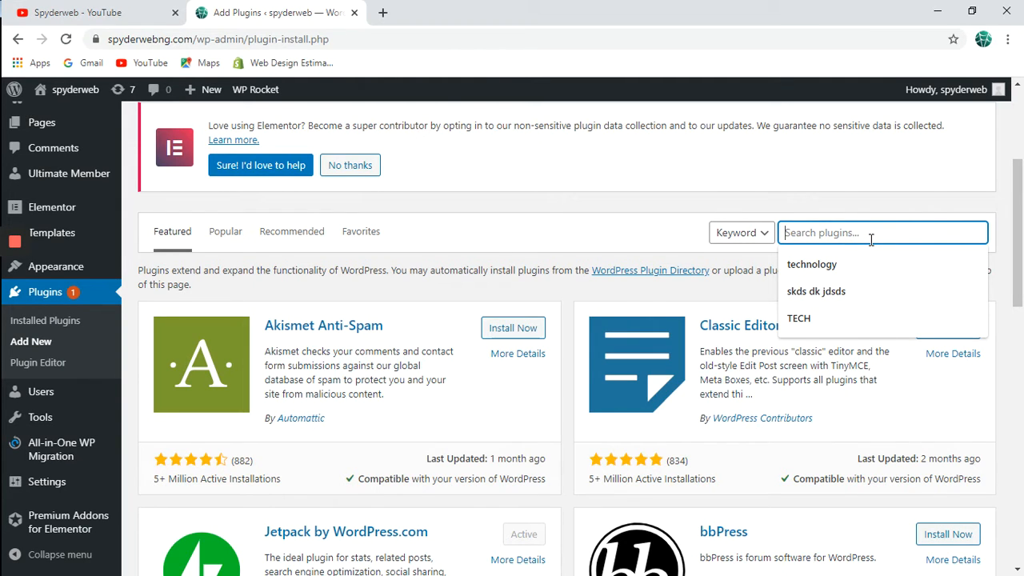
{"action": "type", "text": "m"}
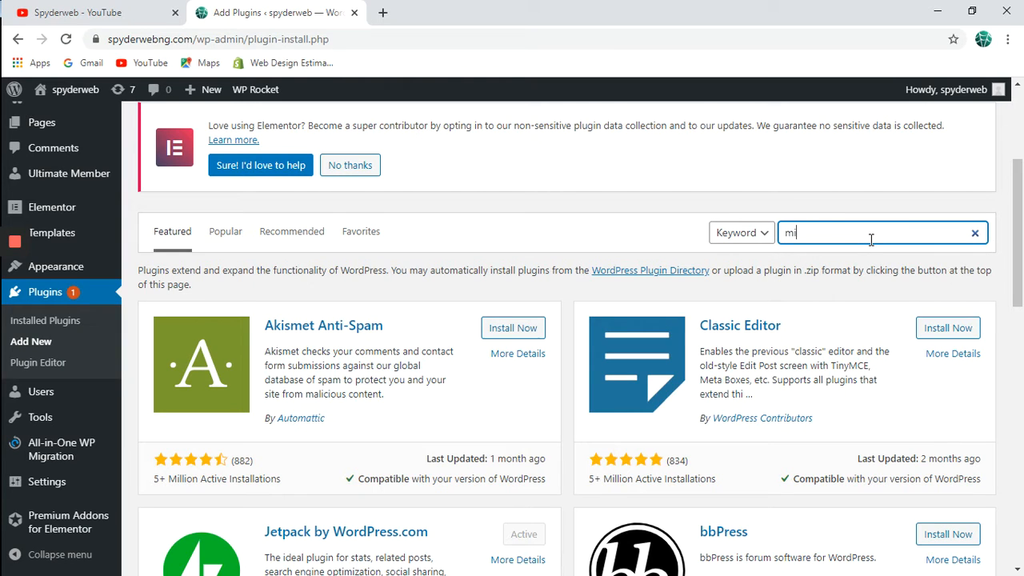
{"action": "type", "text": "ia"}
{"action": "type", "text": "a"}
{"action": "type", "text": "ilchimp"}
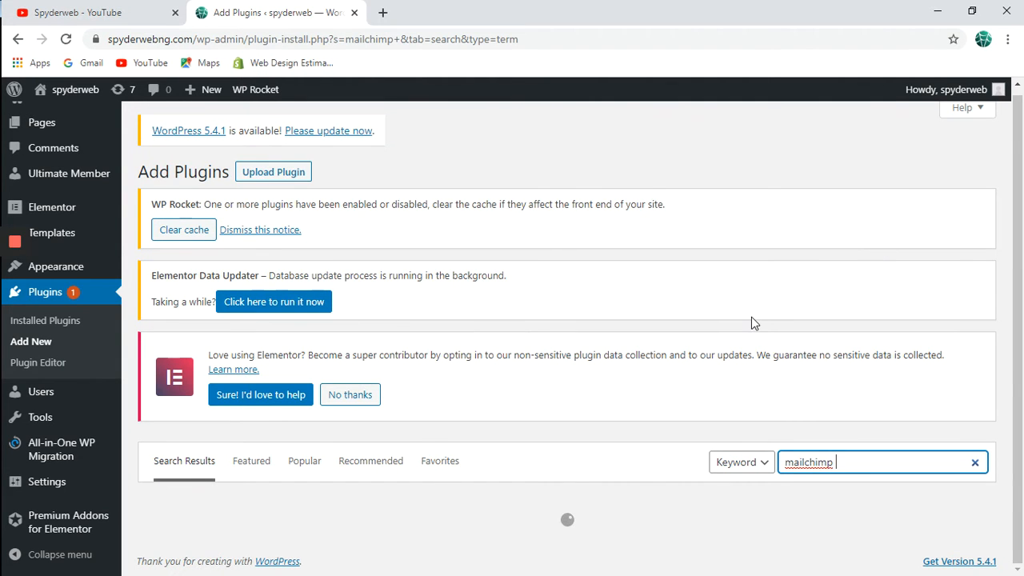
{"action": "scroll", "coordinate": [751, 316], "scroll_direction": "down", "scroll_amount": 4}
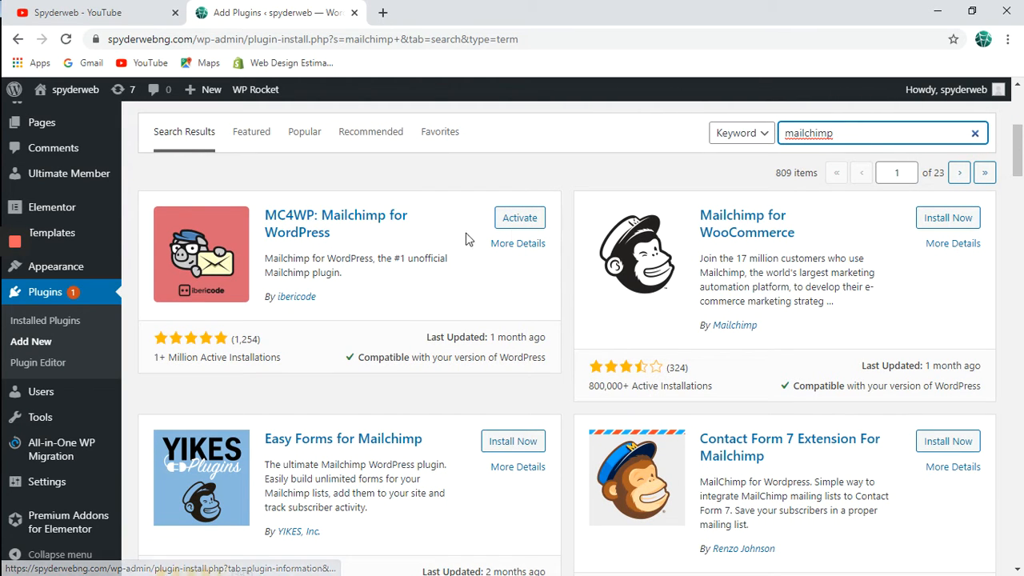
{"action": "left_click", "coordinate": [524, 222]}
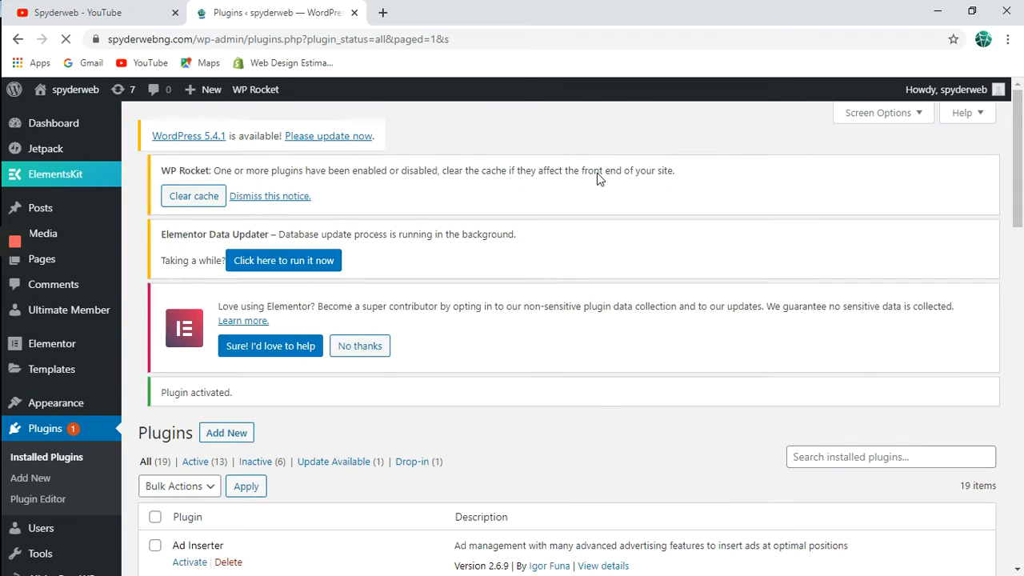
Open Ultimate Member > Dashboard from the admin sidebar, showing version 2.1.5.
{"action": "scroll", "coordinate": [325, 323], "scroll_direction": "down", "scroll_amount": 1}
{"action": "scroll", "coordinate": [325, 322], "scroll_direction": "down", "scroll_amount": 8}
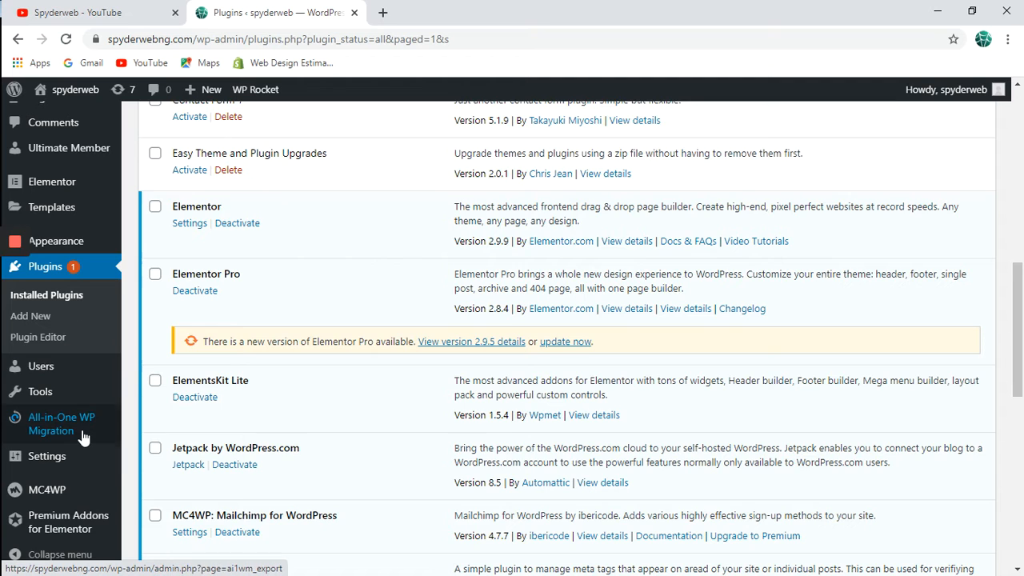
{"action": "mouse_move", "coordinate": [84, 436]}
{"action": "scroll", "coordinate": [83, 436], "scroll_direction": "down", "scroll_amount": 2}
{"action": "scroll", "coordinate": [83, 436], "scroll_direction": "up", "scroll_amount": 3}
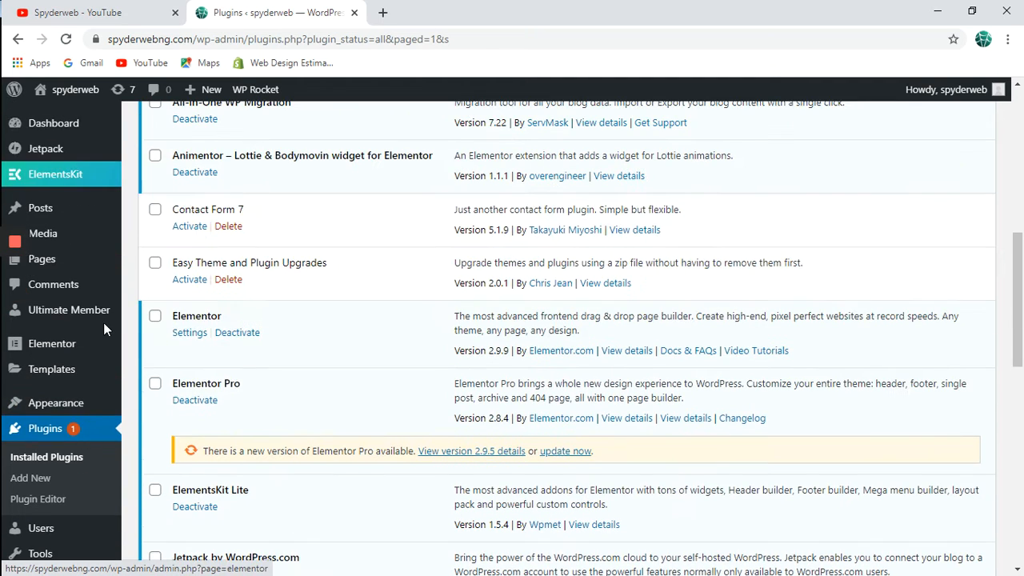
{"action": "mouse_move", "coordinate": [103, 320]}
{"action": "left_click", "coordinate": [159, 314]}
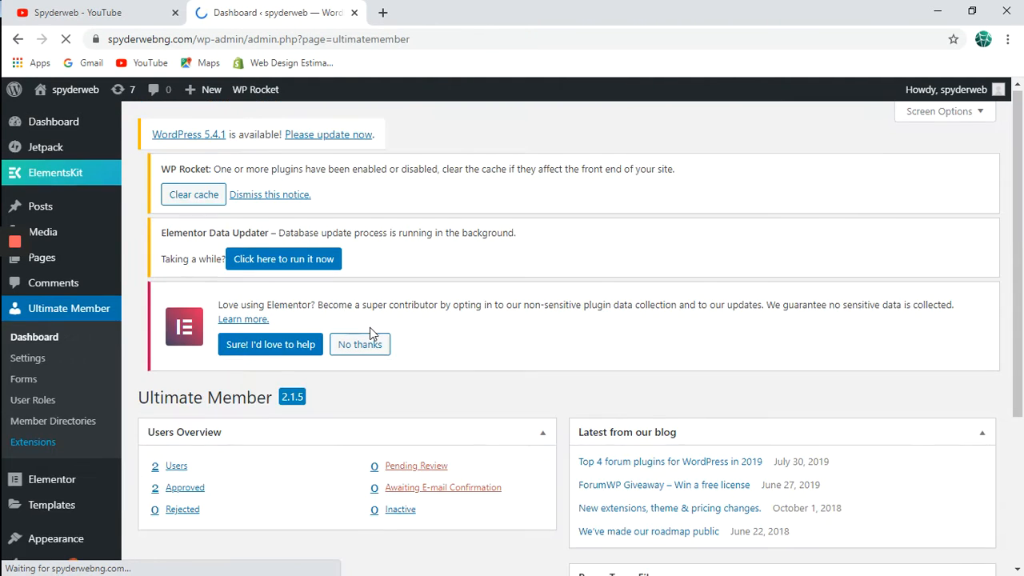
Open Ultimate Member > Forms from the admin sidebar.
{"action": "scroll", "coordinate": [370, 327], "scroll_direction": "down", "scroll_amount": 2}
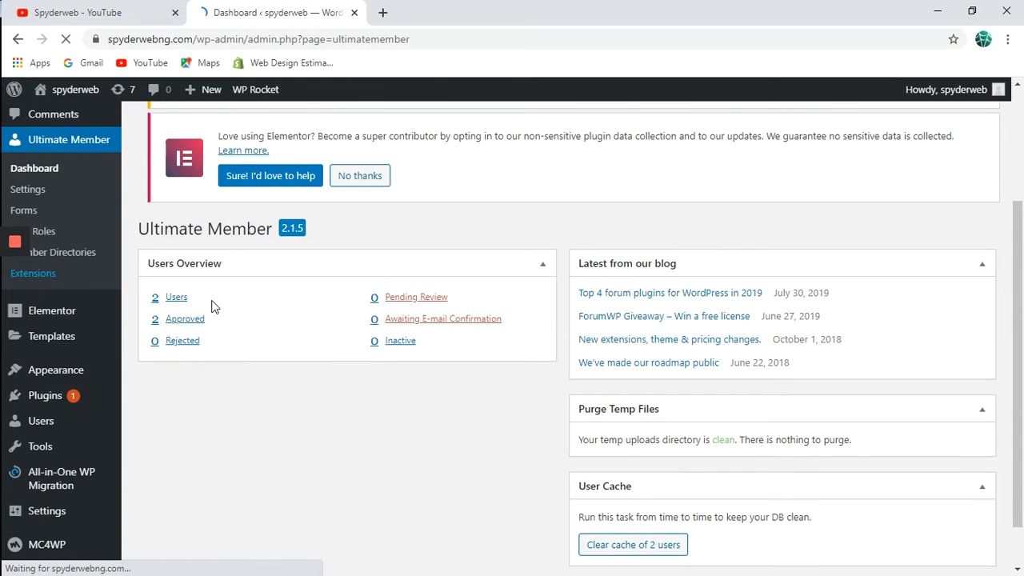
{"action": "scroll", "coordinate": [178, 313], "scroll_direction": "up", "scroll_amount": 1}
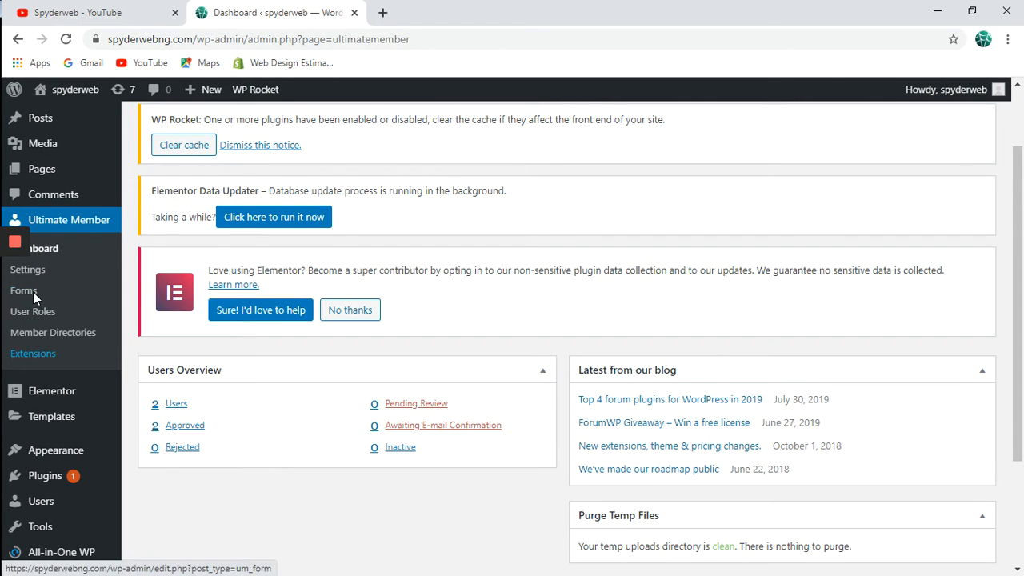
{"action": "left_click", "coordinate": [55, 295]}
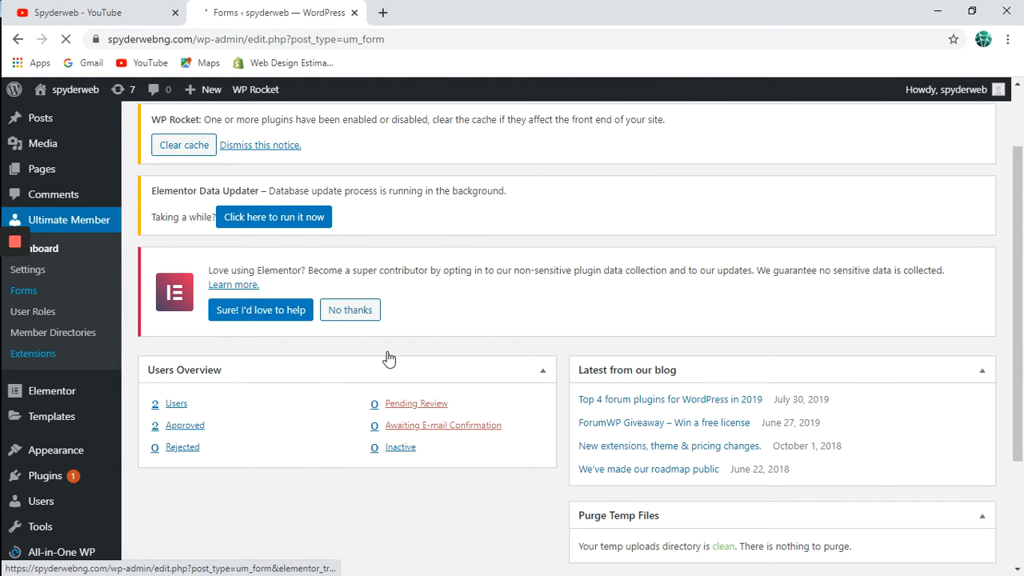
Open the Registration form's editor from the three-form list.
{"action": "scroll", "coordinate": [388, 358], "scroll_direction": "down", "scroll_amount": 2}
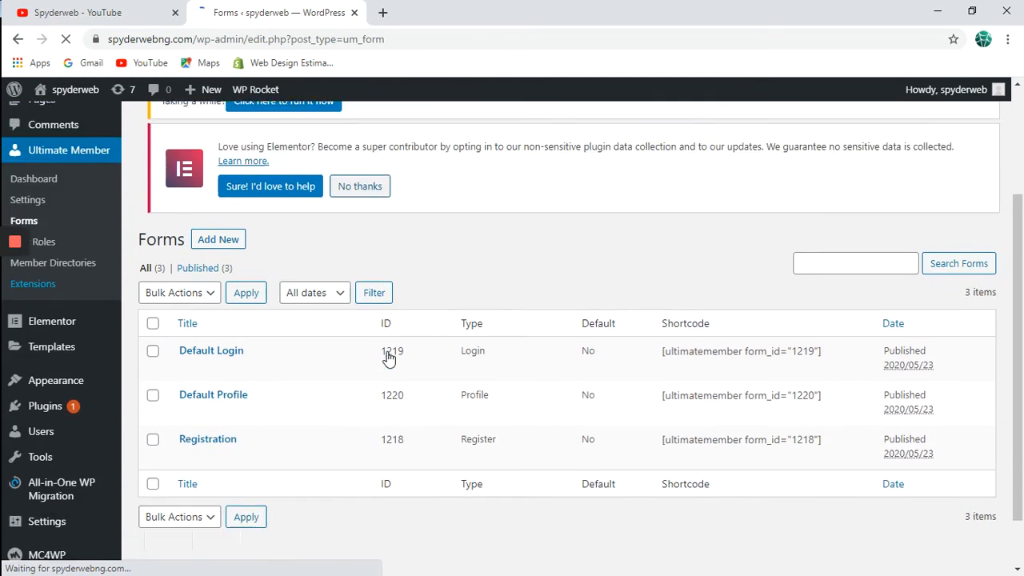
{"action": "scroll", "coordinate": [389, 359], "scroll_direction": "down", "scroll_amount": 1}
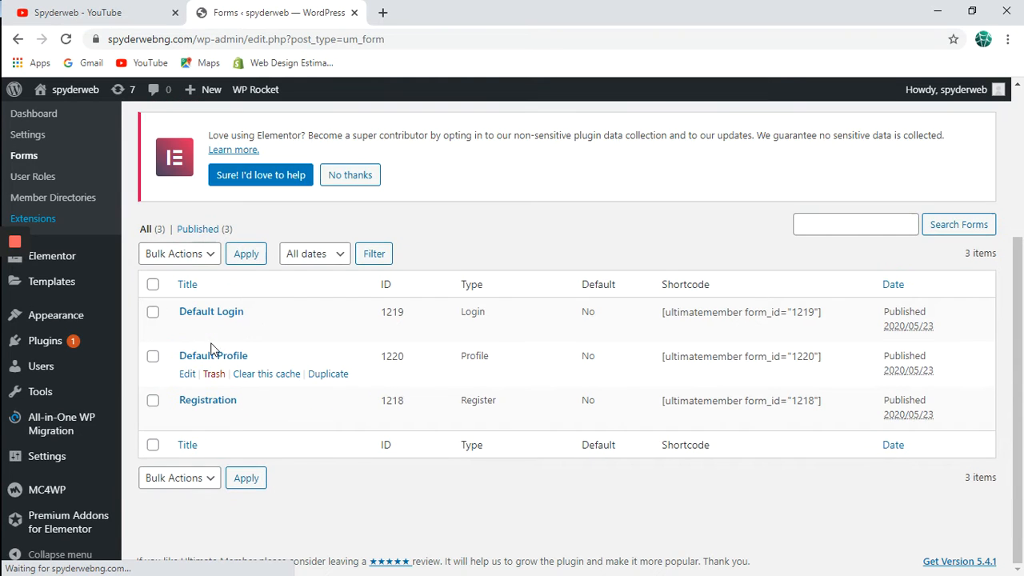
{"action": "mouse_move", "coordinate": [207, 406]}
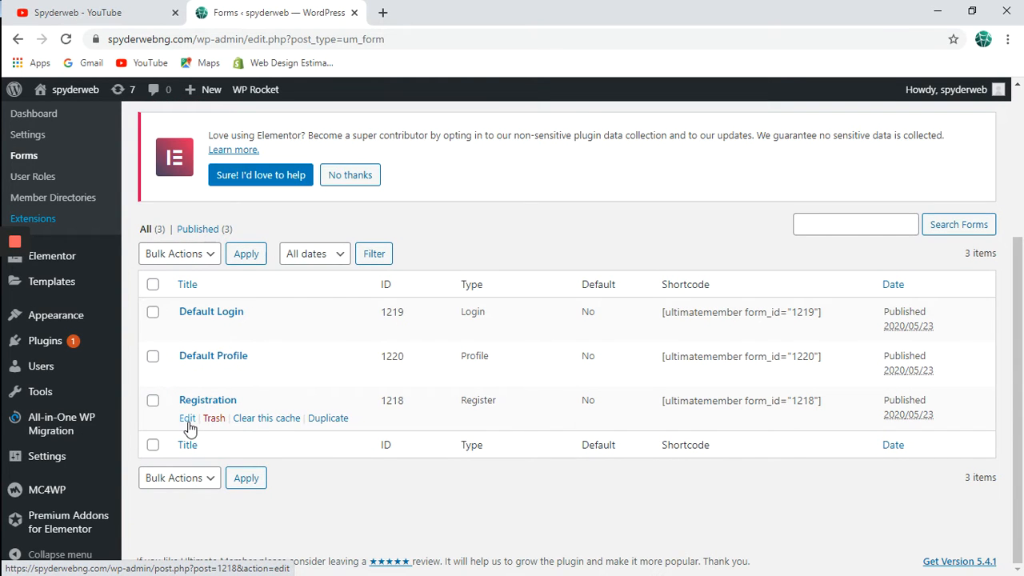
{"action": "left_click", "coordinate": [188, 421]}
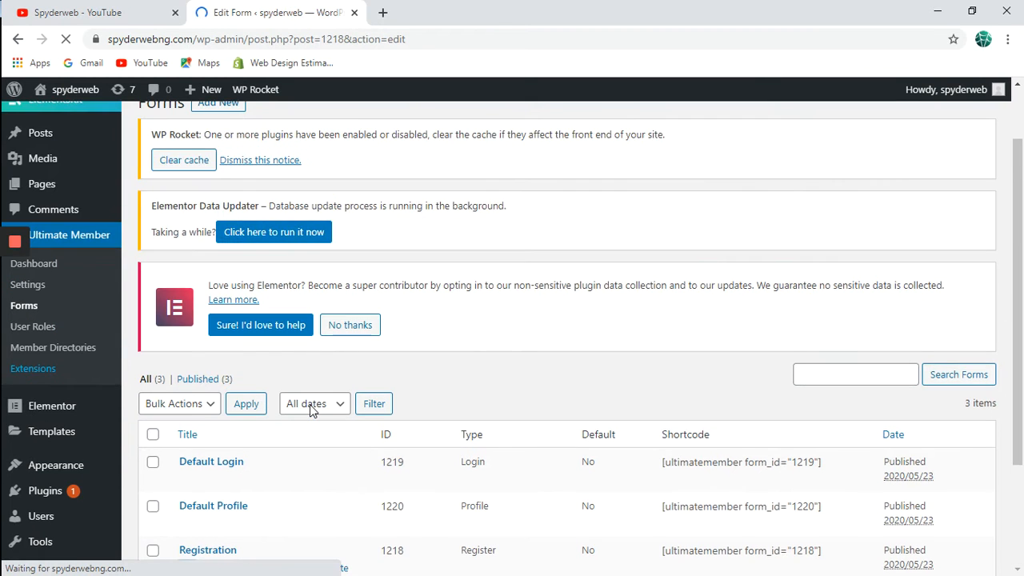
Review the Registration form's builder fields, then start a new form via Add New.
{"action": "scroll", "coordinate": [310, 404], "scroll_direction": "down", "scroll_amount": 2}
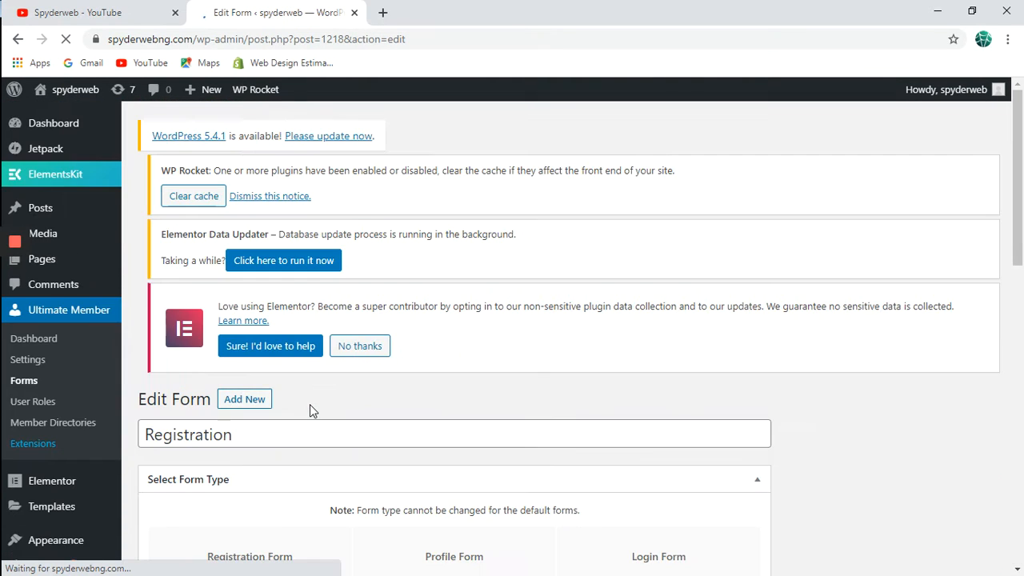
{"action": "scroll", "coordinate": [310, 404], "scroll_direction": "down", "scroll_amount": 4}
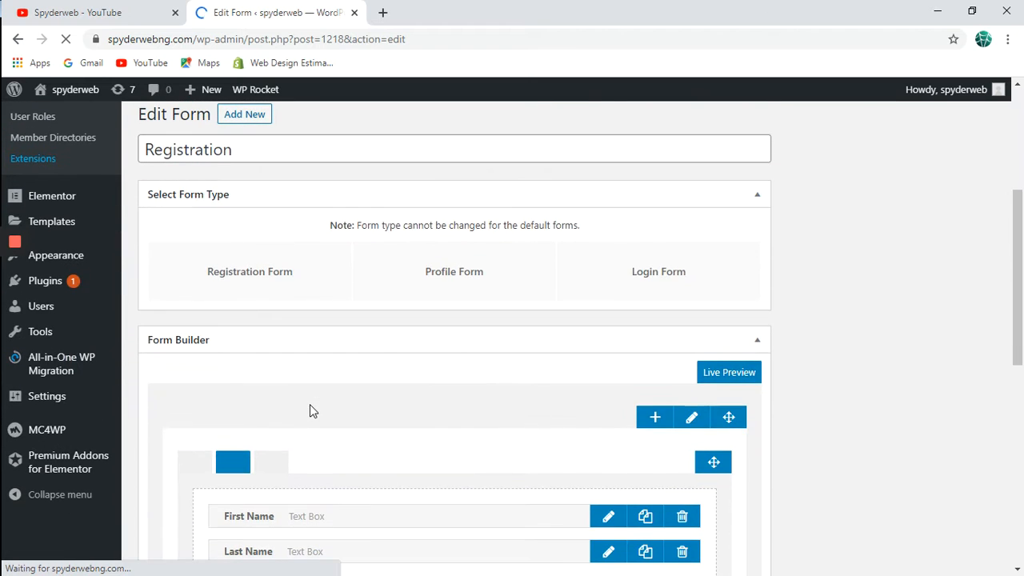
{"action": "scroll", "coordinate": [405, 412], "scroll_direction": "down", "scroll_amount": 2}
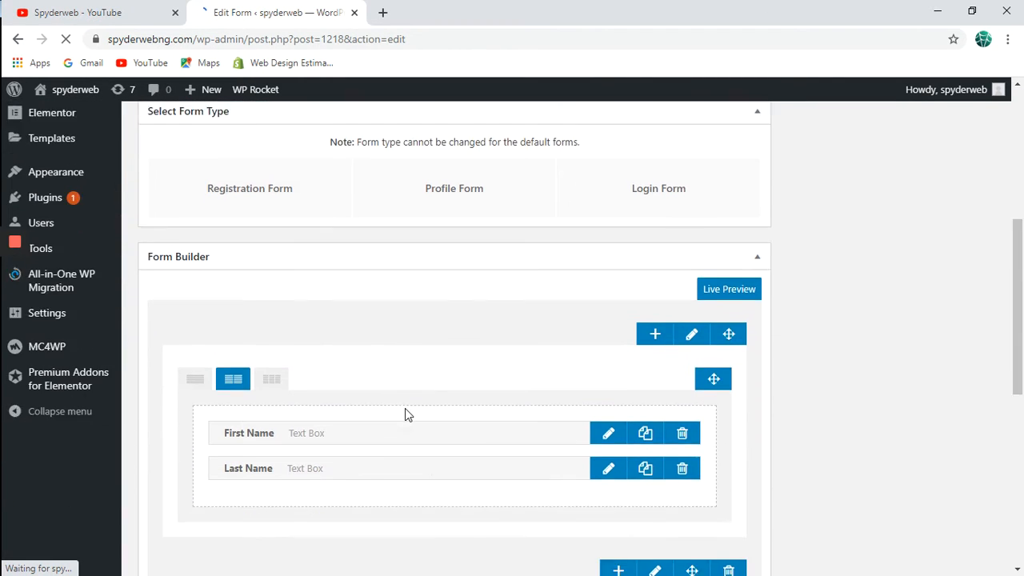
{"action": "scroll", "coordinate": [405, 414], "scroll_direction": "down", "scroll_amount": 5}
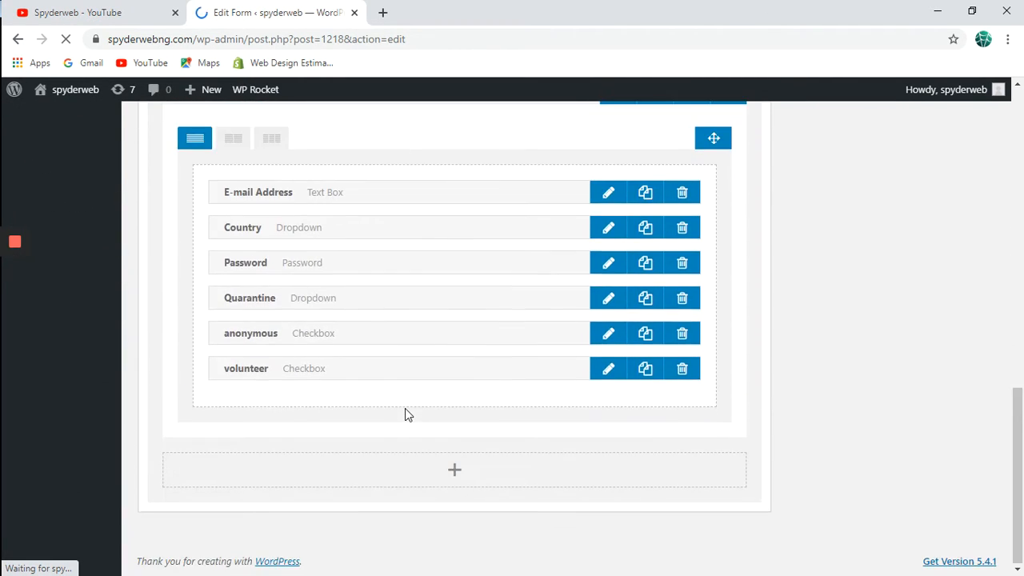
{"action": "scroll", "coordinate": [405, 414], "scroll_direction": "up", "scroll_amount": 2}
{"action": "scroll", "coordinate": [405, 408], "scroll_direction": "up", "scroll_amount": 4}
{"action": "scroll", "coordinate": [405, 408], "scroll_direction": "down", "scroll_amount": 3}
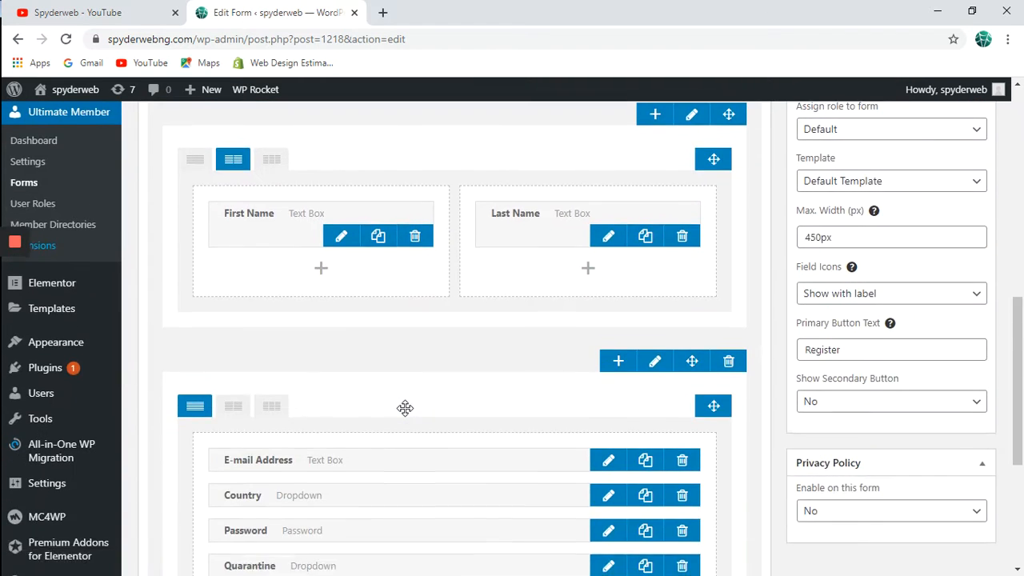
{"action": "scroll", "coordinate": [405, 409], "scroll_direction": "up", "scroll_amount": 1}
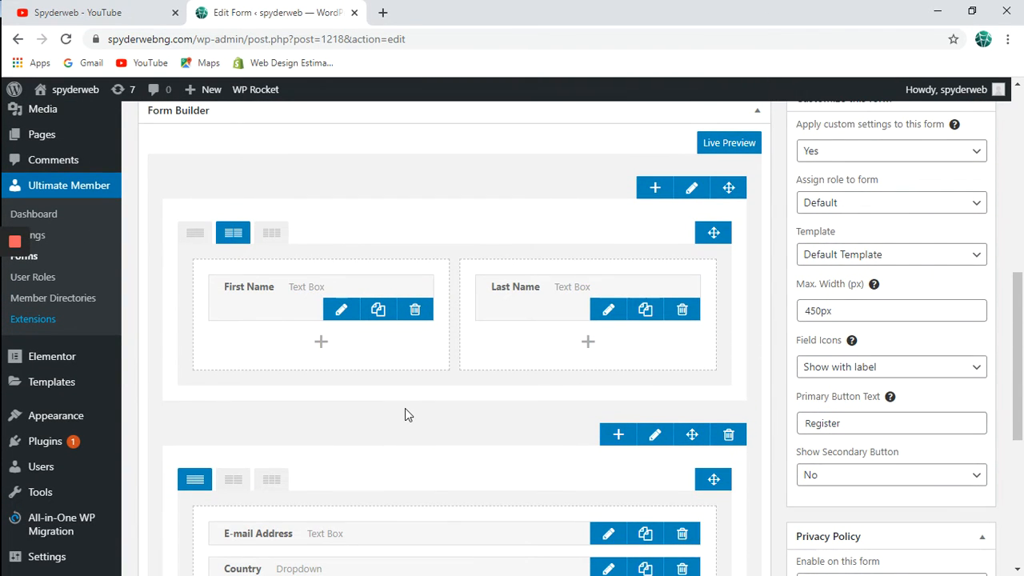
{"action": "scroll", "coordinate": [425, 412], "scroll_direction": "down", "scroll_amount": 3}
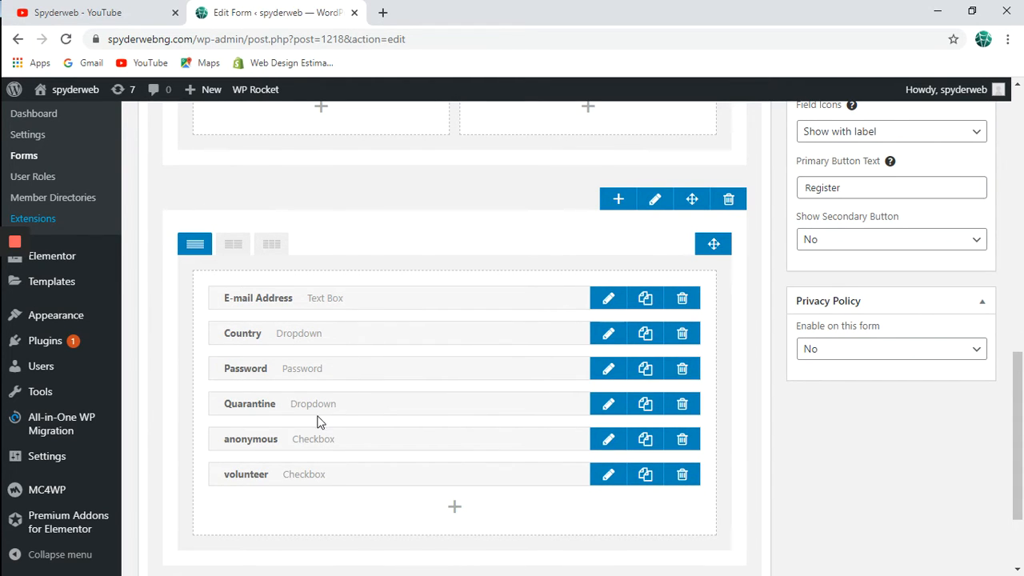
{"action": "scroll", "coordinate": [329, 424], "scroll_direction": "up", "scroll_amount": 5}
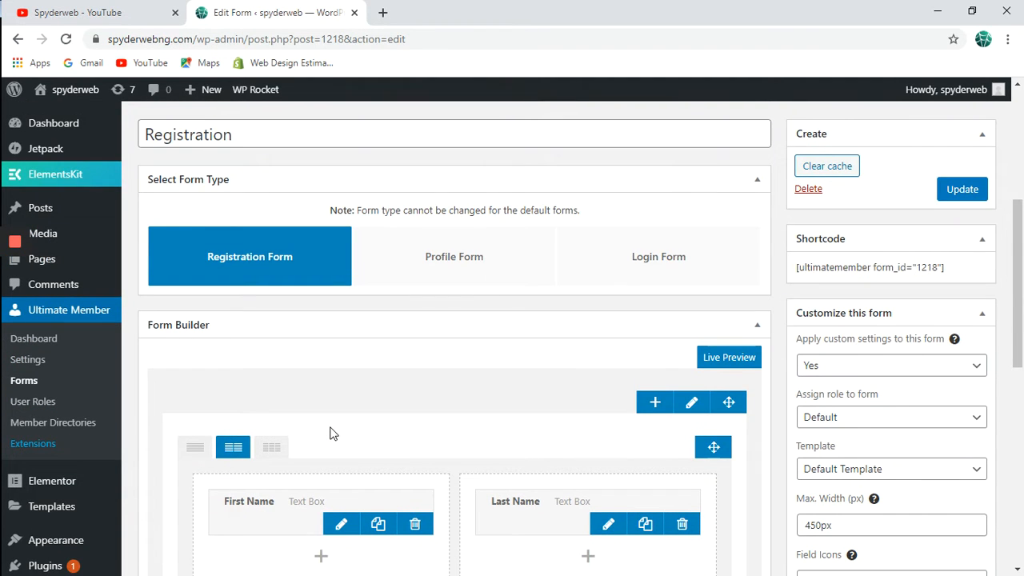
{"action": "scroll", "coordinate": [209, 249], "scroll_direction": "up", "scroll_amount": 4}
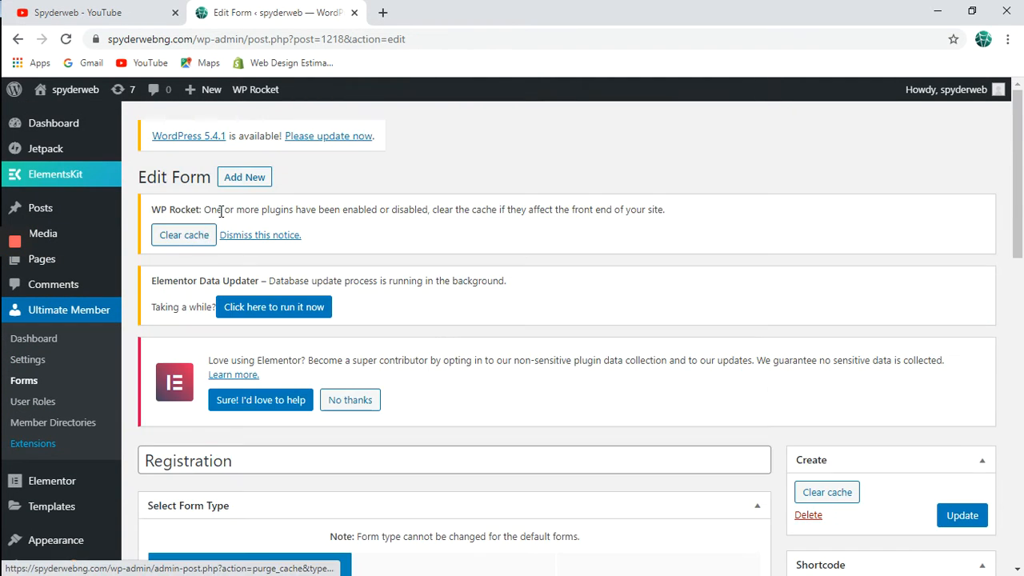
{"action": "left_click", "coordinate": [250, 175]}
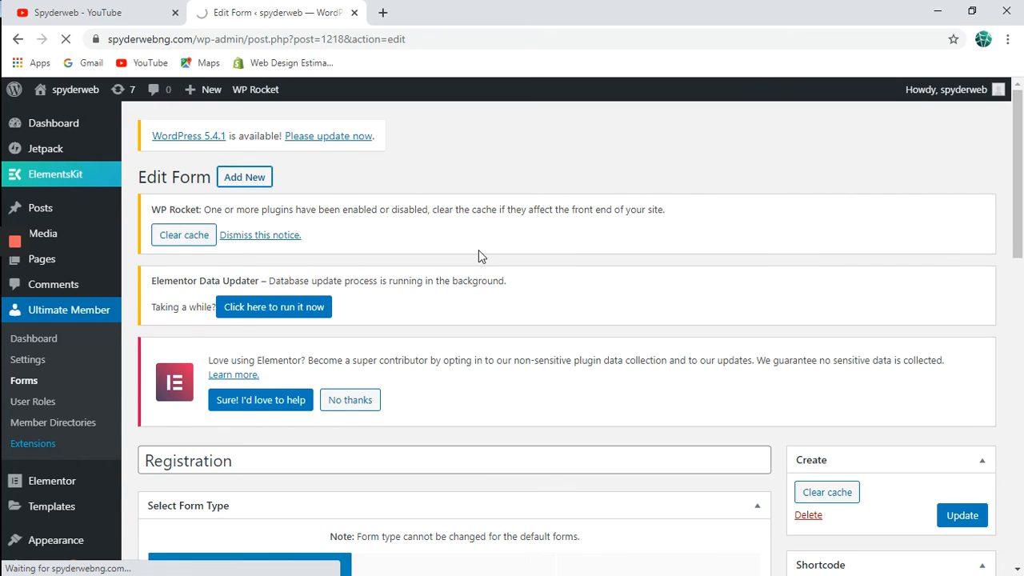
{"action": "scroll", "coordinate": [479, 249], "scroll_direction": "down", "scroll_amount": 4}
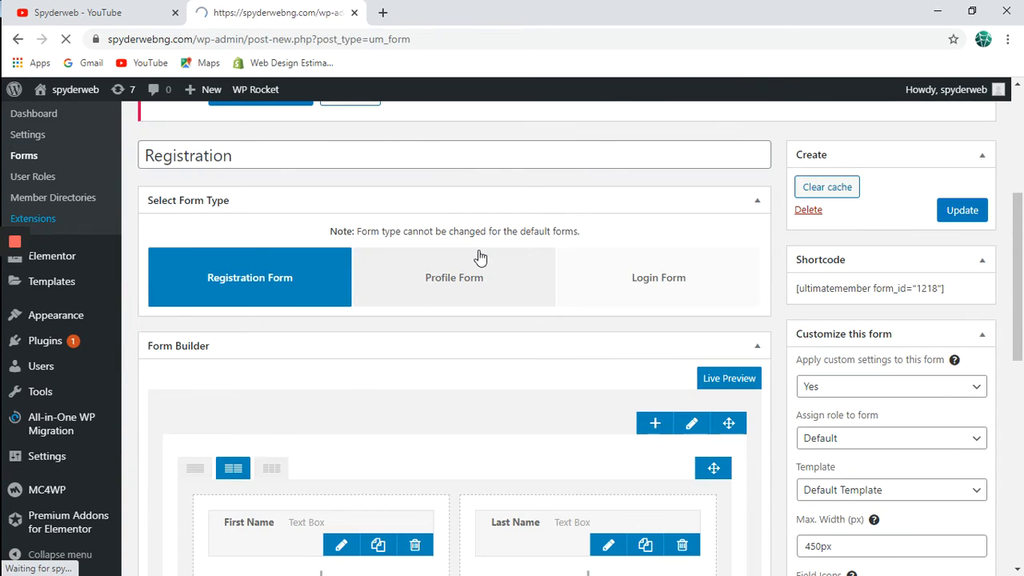
Set the new form's type to Registration Form.
{"action": "scroll", "coordinate": [480, 256], "scroll_direction": "down", "scroll_amount": 5}
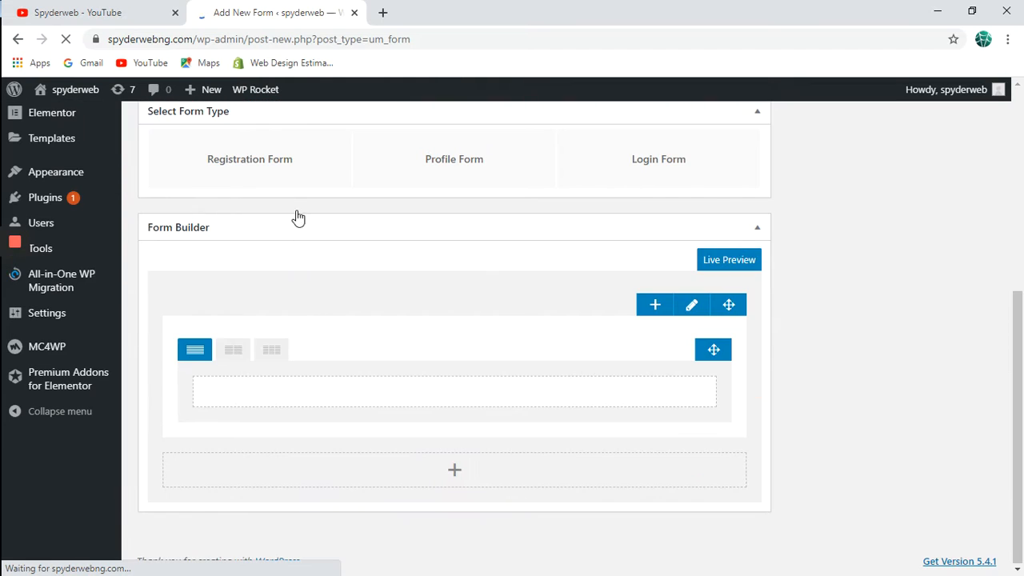
{"action": "left_click", "coordinate": [300, 176]}
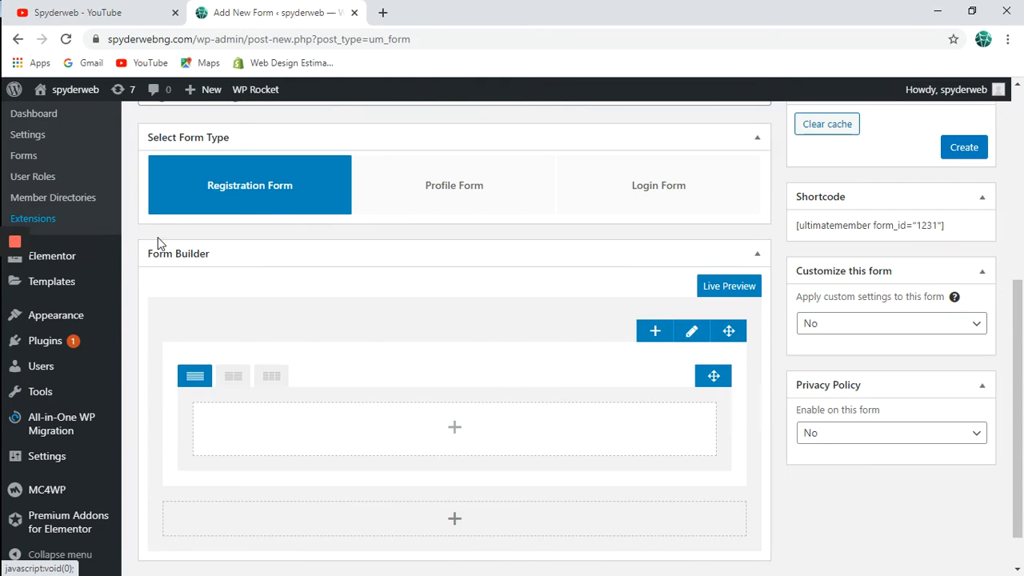
{"action": "mouse_move", "coordinate": [85, 282]}
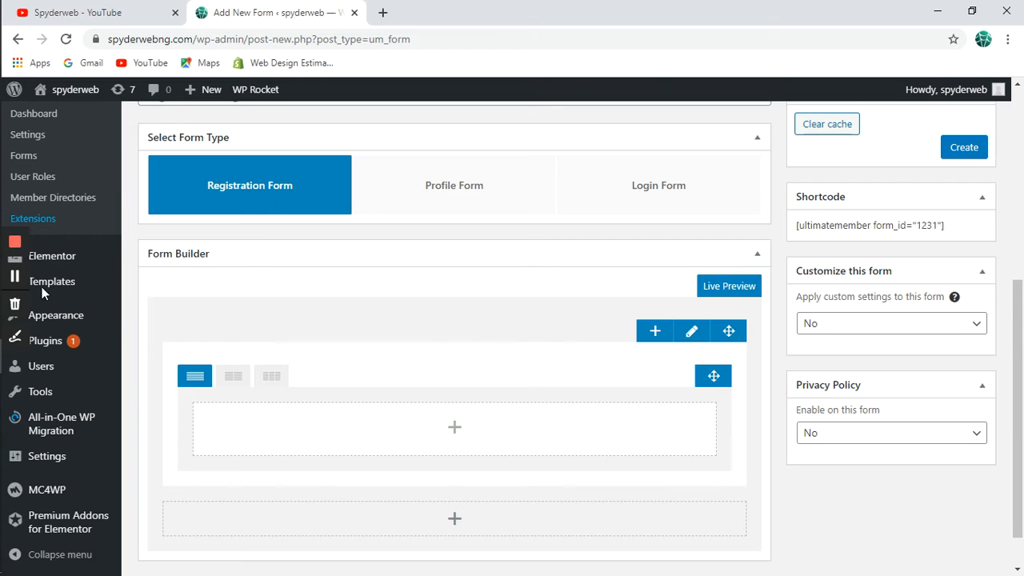
{"action": "scroll", "coordinate": [328, 447], "scroll_direction": "down", "scroll_amount": 1}
{"action": "scroll", "coordinate": [326, 446], "scroll_direction": "up", "scroll_amount": 1}
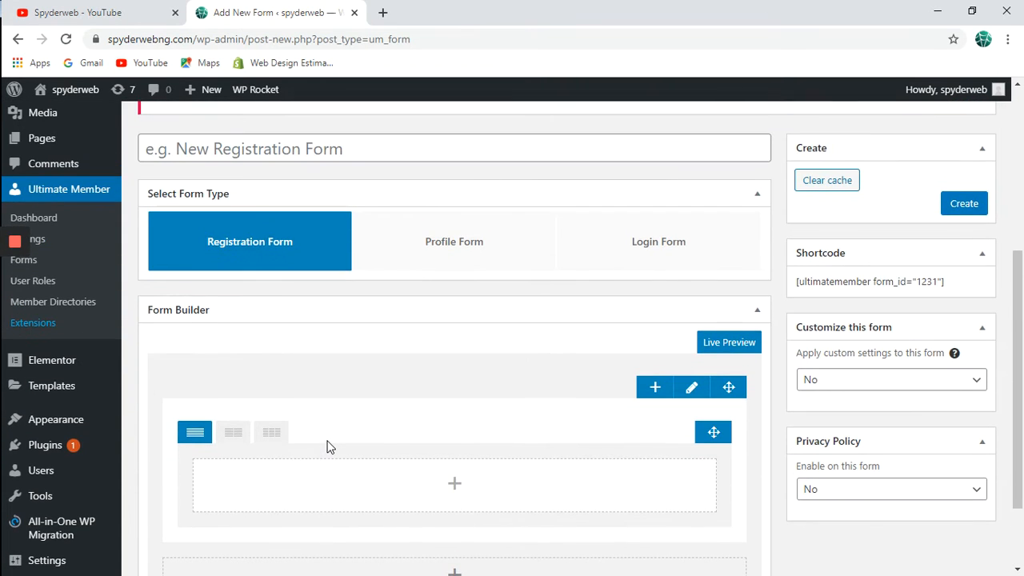
{"action": "scroll", "coordinate": [327, 446], "scroll_direction": "down", "scroll_amount": 1}
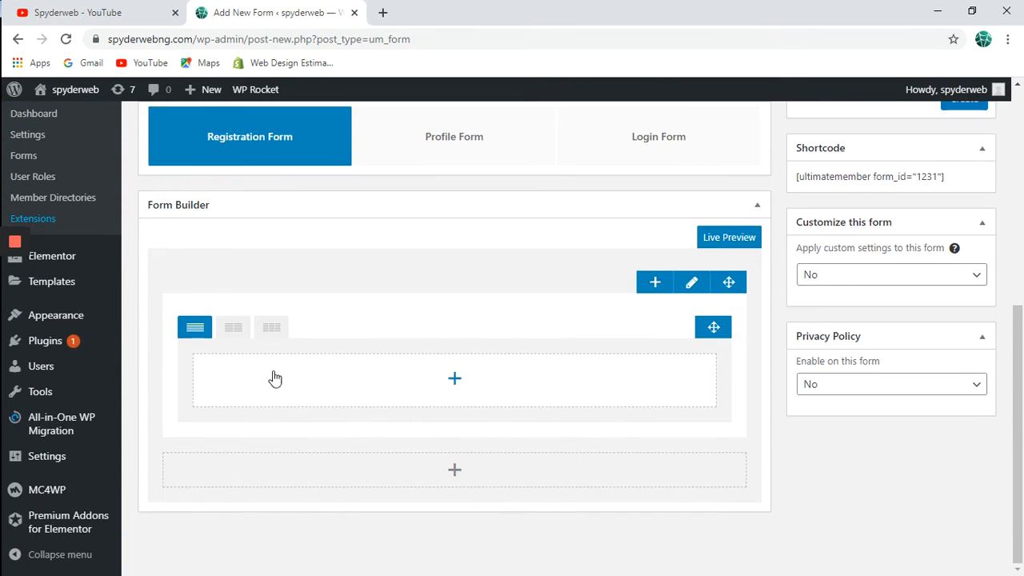
Add First Name and Last Name fields from the Fields Manager.
{"action": "left_click", "coordinate": [453, 382]}
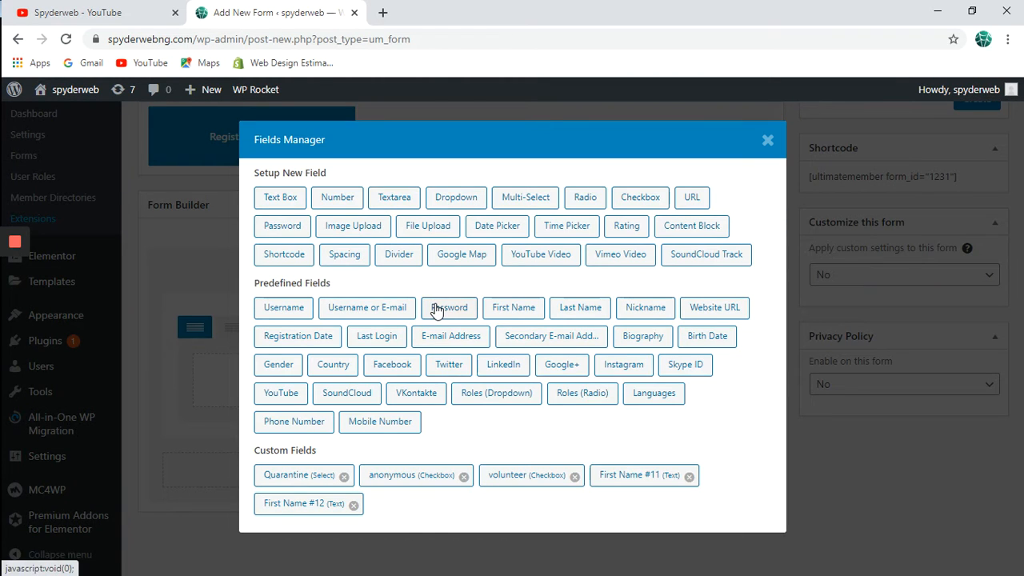
{"action": "left_click", "coordinate": [505, 310]}
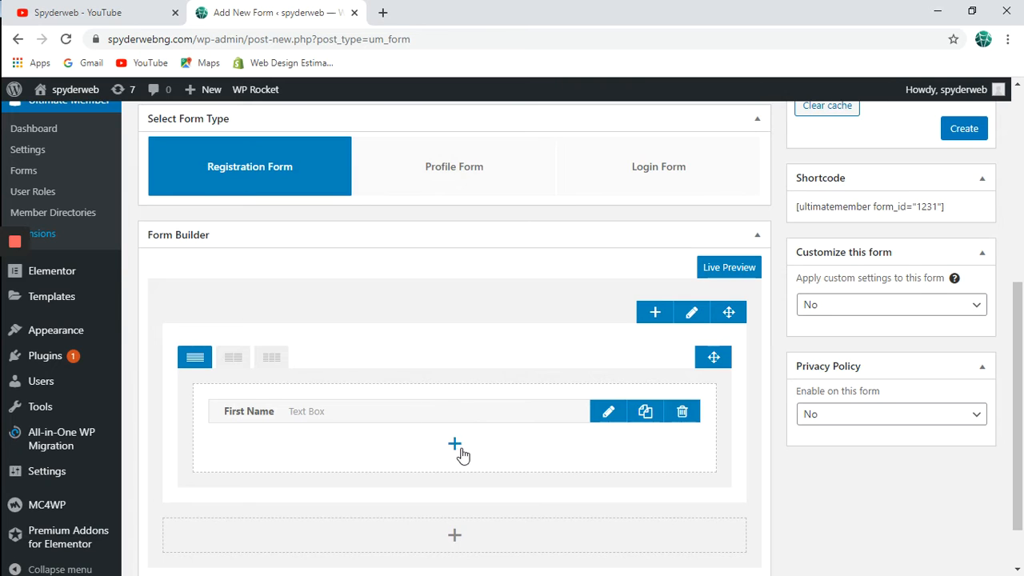
{"action": "left_click", "coordinate": [457, 445]}
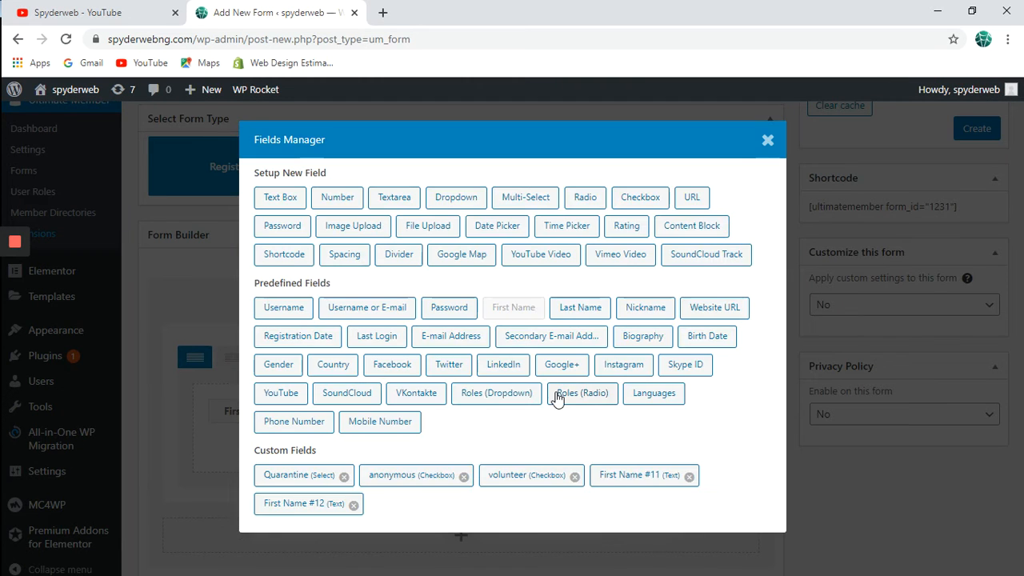
{"action": "left_click", "coordinate": [591, 318]}
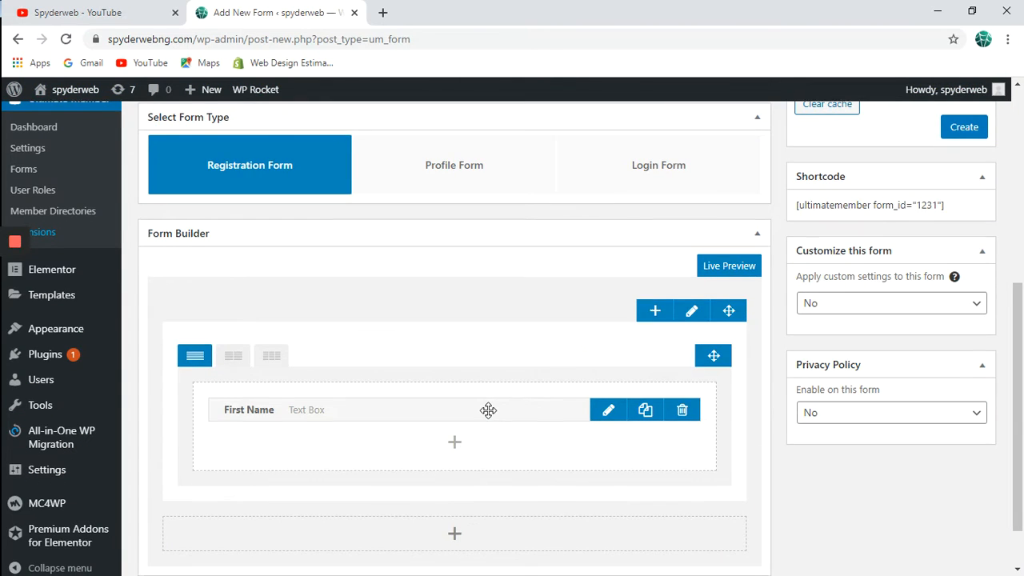
Add the E-mail Address field, then reopen the Fields Manager.
{"action": "scroll", "coordinate": [488, 410], "scroll_direction": "down", "scroll_amount": 1}
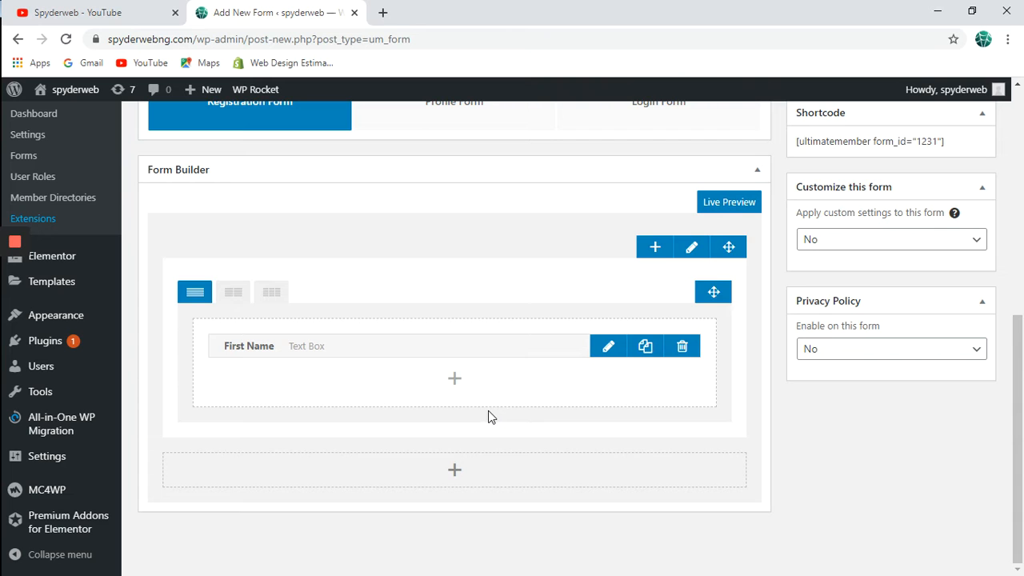
{"action": "scroll", "coordinate": [488, 410], "scroll_direction": "up", "scroll_amount": 2}
{"action": "scroll", "coordinate": [488, 410], "scroll_direction": "down", "scroll_amount": 2}
{"action": "left_click", "coordinate": [458, 378]}
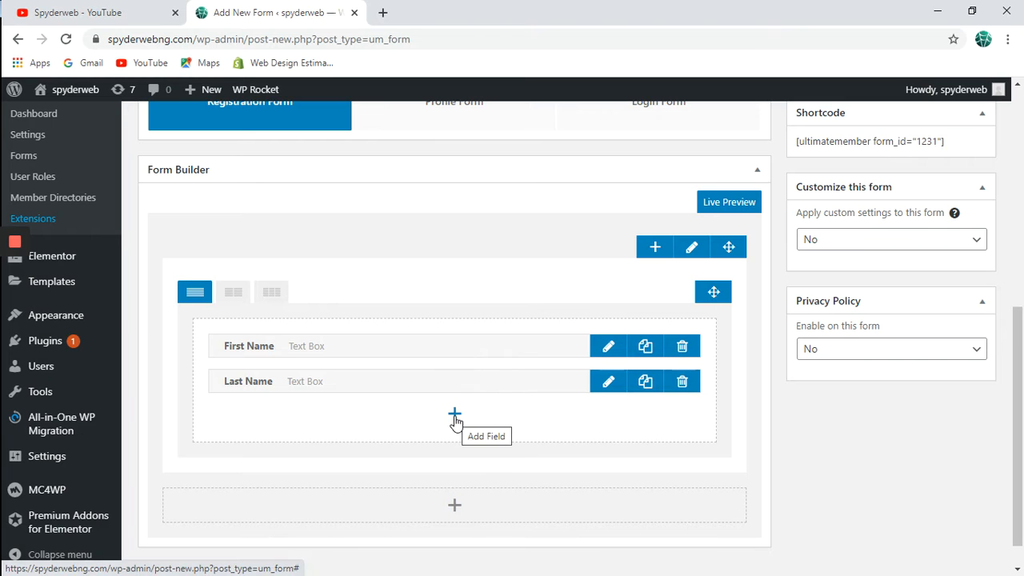
{"action": "left_click", "coordinate": [456, 417]}
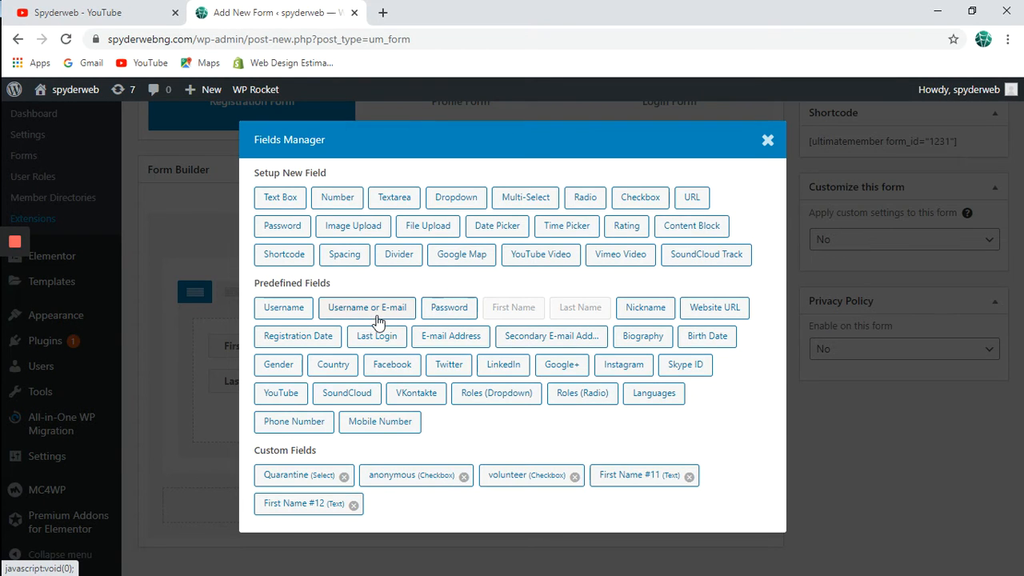
{"action": "left_click", "coordinate": [447, 336]}
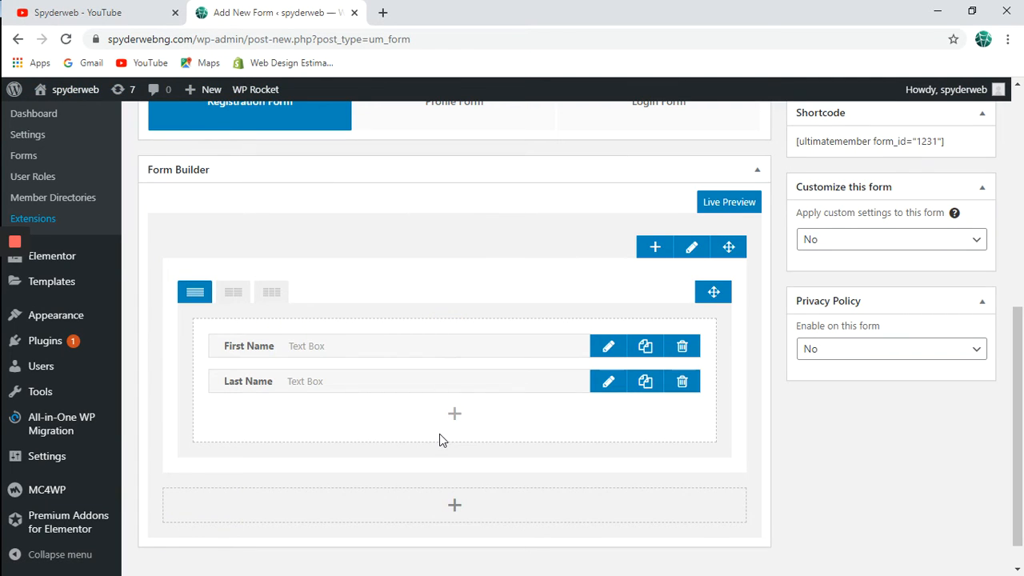
{"action": "left_click", "coordinate": [456, 451]}
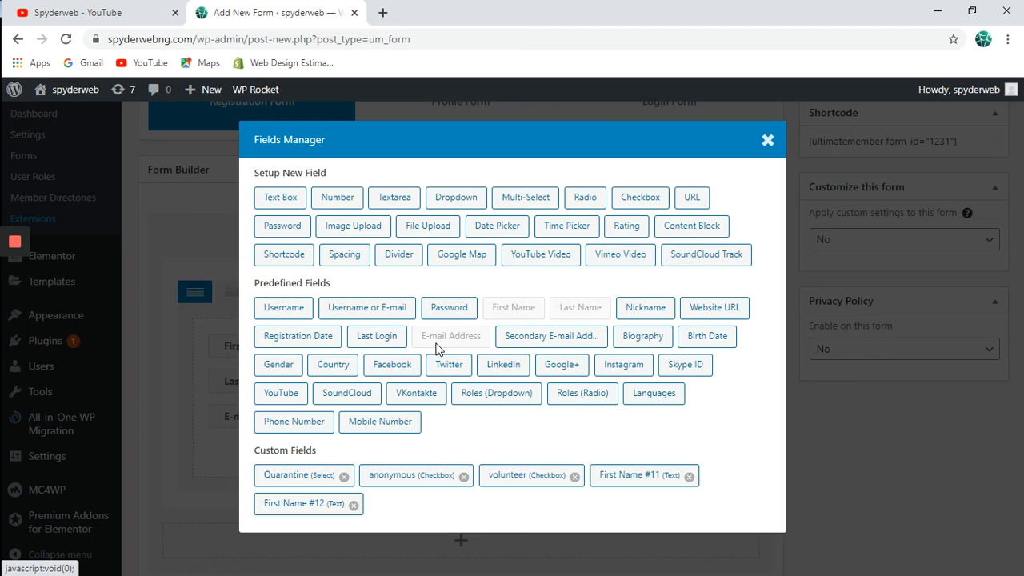
Set up a Dropdown field titled and labelled 'would you like to be a paid member' with Yes/No choices.
{"action": "left_click", "coordinate": [458, 198]}
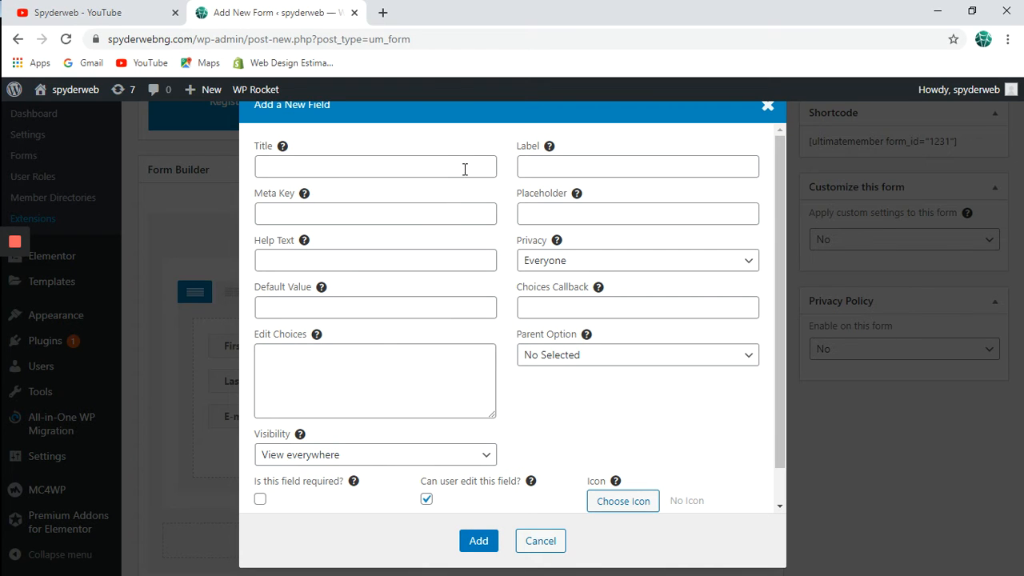
{"action": "left_click", "coordinate": [465, 169]}
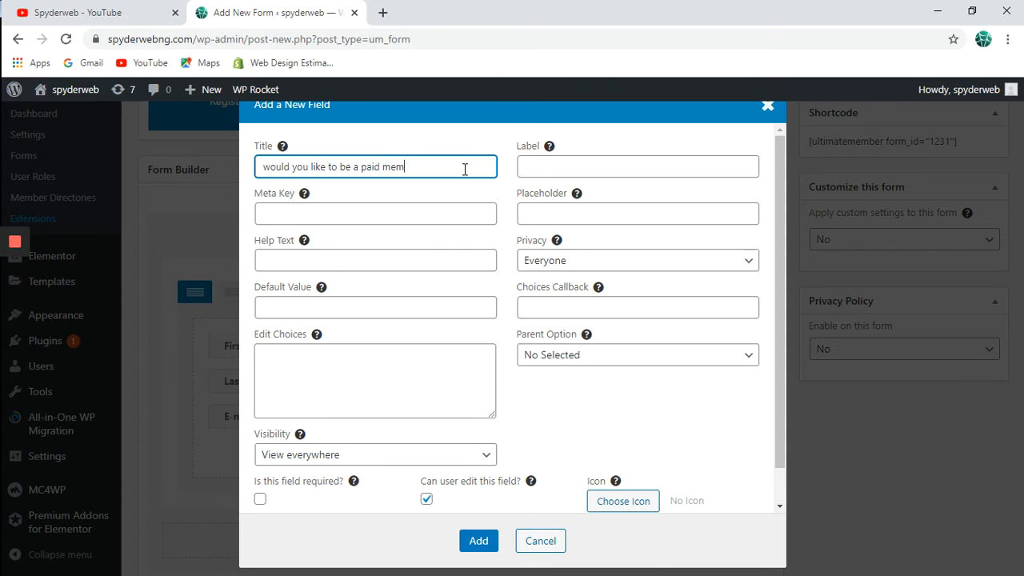
{"action": "type", "text": "er"}
{"action": "key", "text": "ctrl+a"}
{"action": "key", "text": "ctrl+c"}
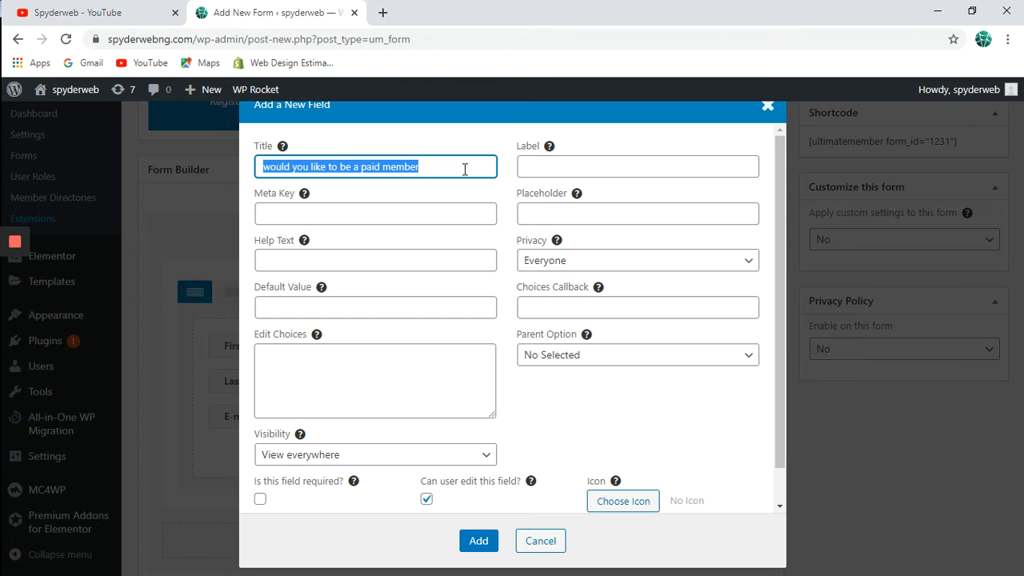
{"action": "left_click", "coordinate": [536, 167]}
{"action": "key", "text": "ctrl+v"}
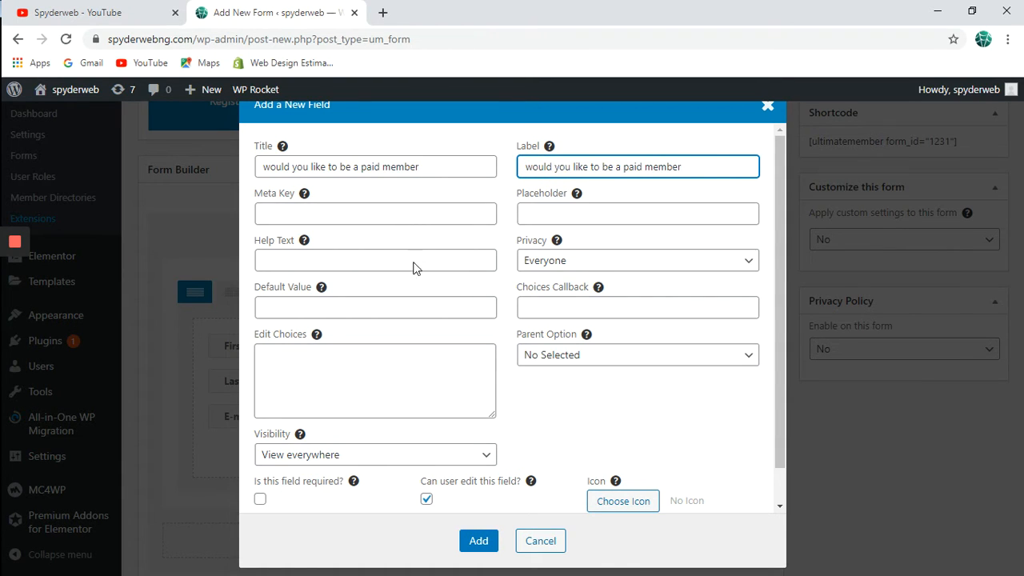
{"action": "left_click", "coordinate": [379, 371]}
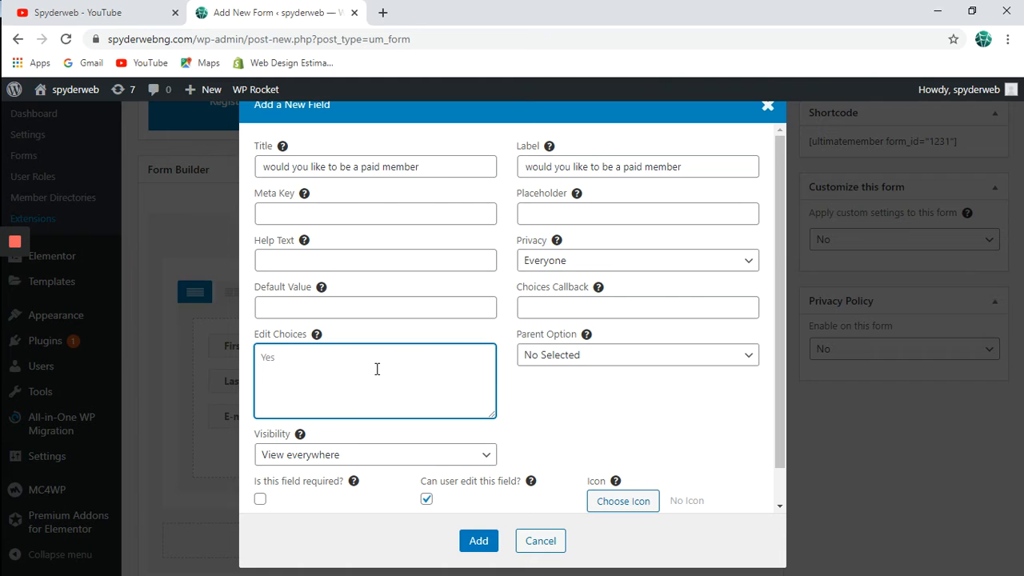
{"action": "left_click", "coordinate": [485, 551]}
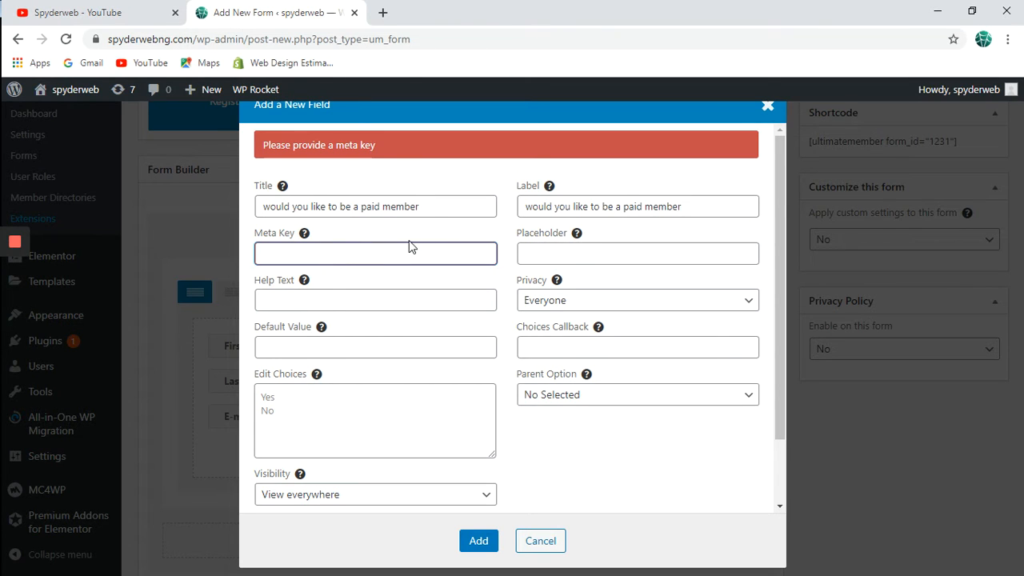
Give the dropdown the meta key paid_member and add it to the form.
{"action": "left_click_drag", "start_coordinate": [432, 206], "coordinate": [257, 206]}
{"action": "key", "text": "ctrl+c"}
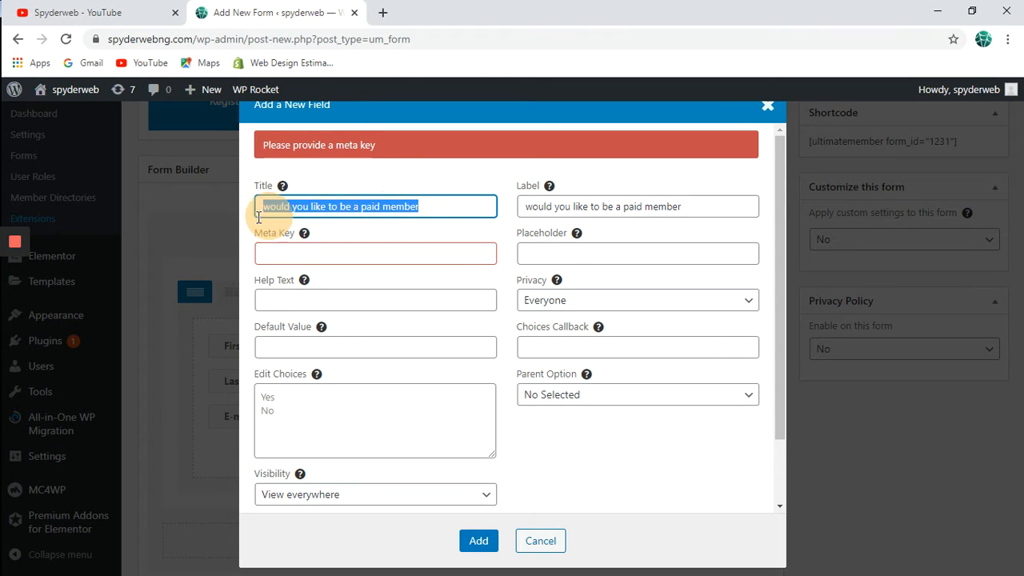
{"action": "mouse_move", "coordinate": [304, 240]}
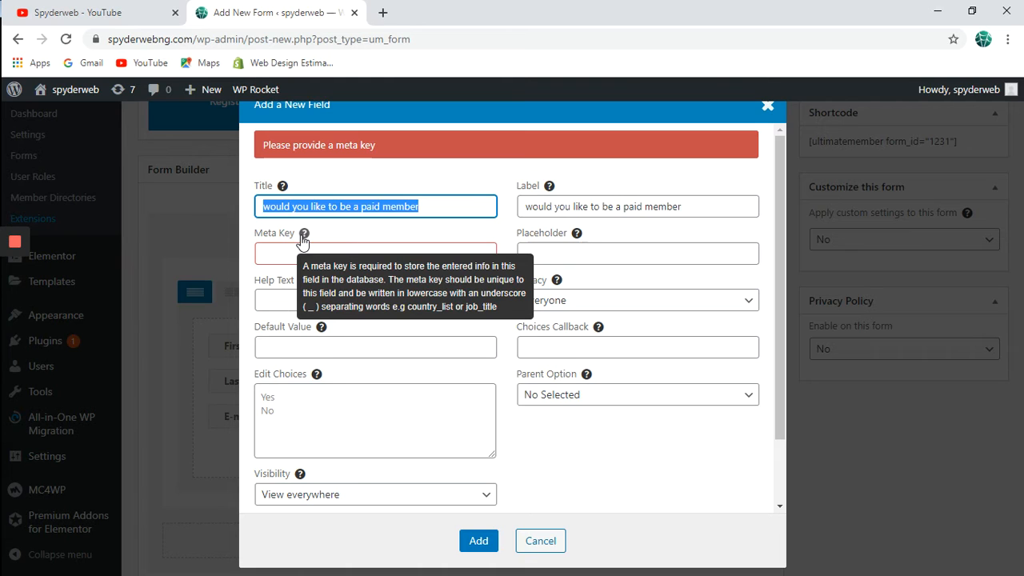
{"action": "left_click", "coordinate": [288, 252]}
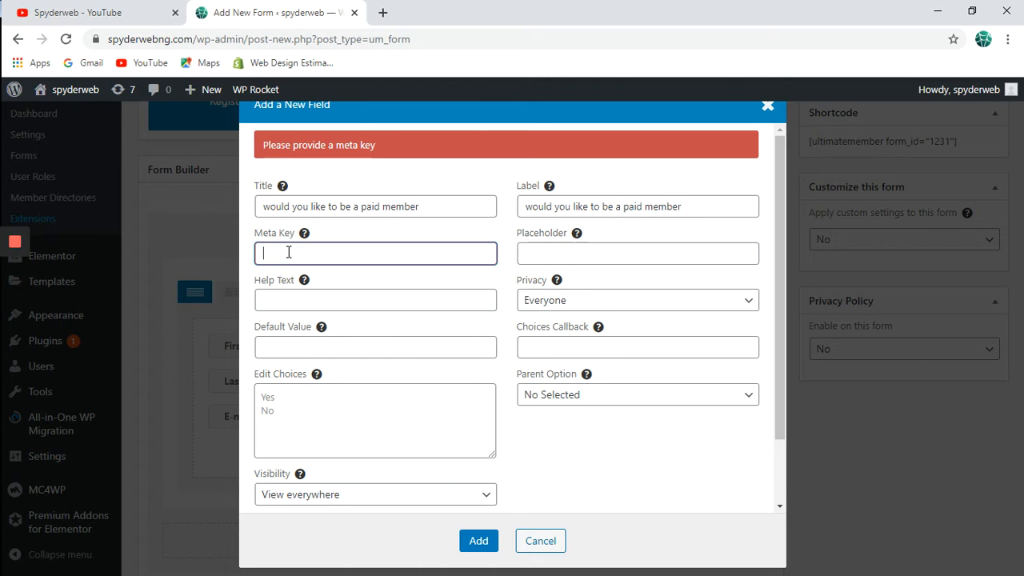
{"action": "key", "text": "ctrl+v"}
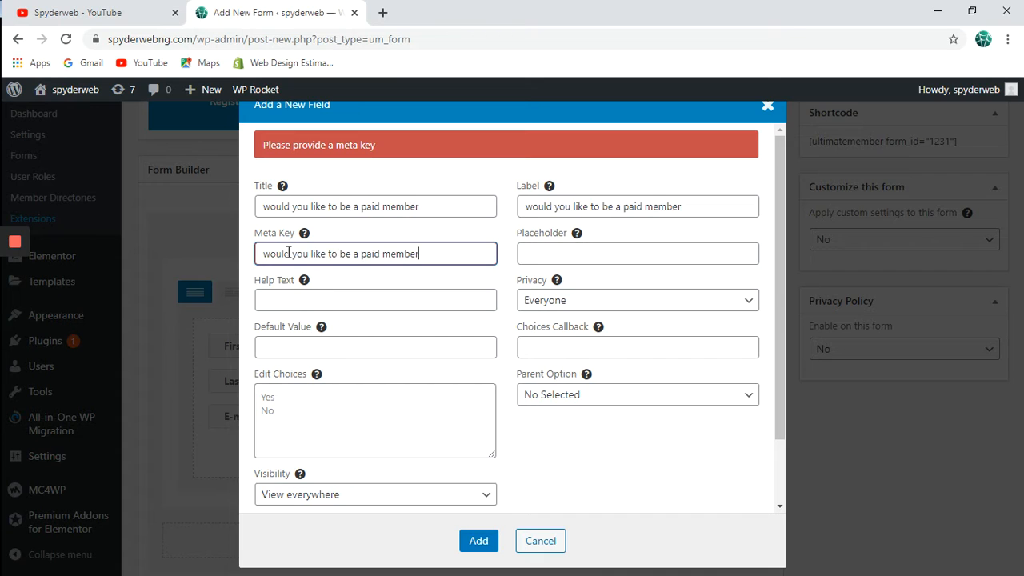
{"action": "left_click_drag", "start_coordinate": [359, 253], "coordinate": [264, 251]}
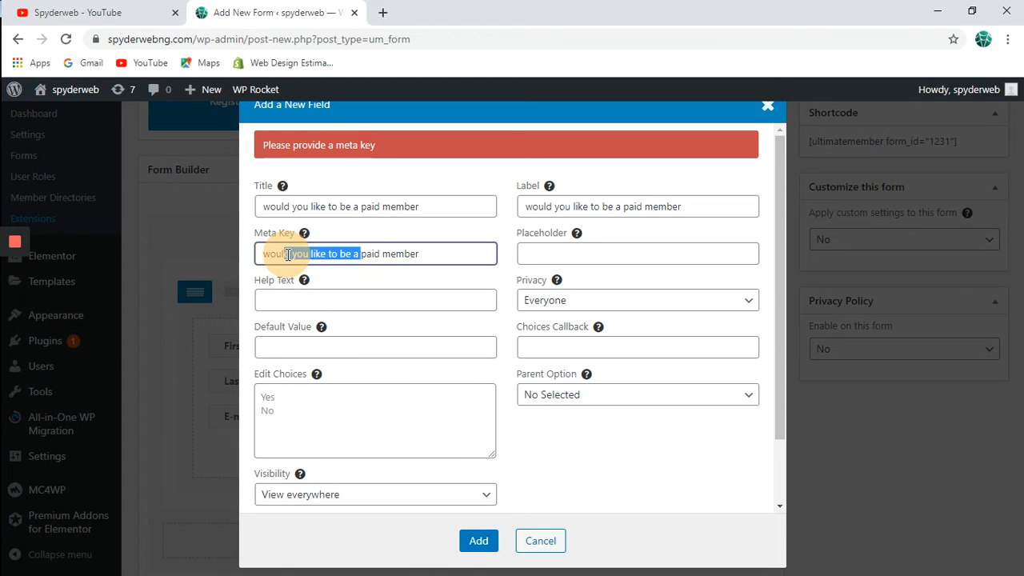
{"action": "key", "text": "BackSpace"}
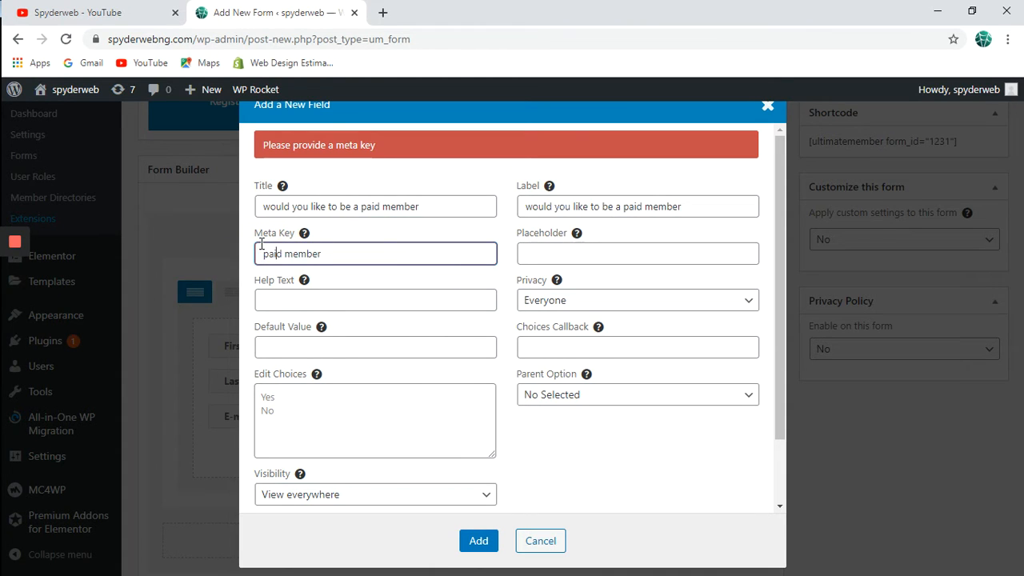
{"action": "key", "text": "Delete"}
{"action": "type", "text": "_"}
{"action": "left_click", "coordinate": [472, 544]}
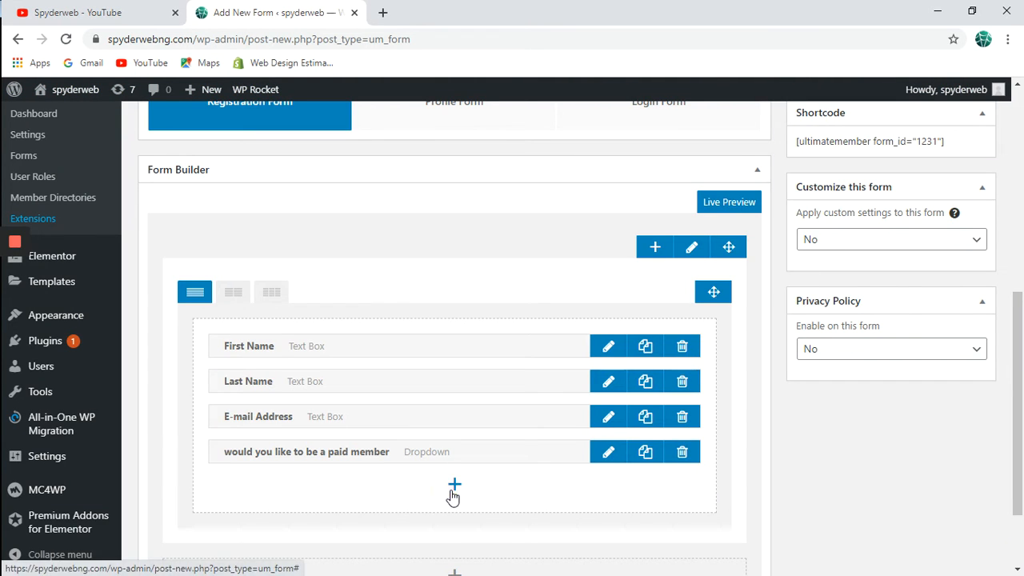
Add the predefined Password field to the form.
{"action": "left_click", "coordinate": [453, 486]}
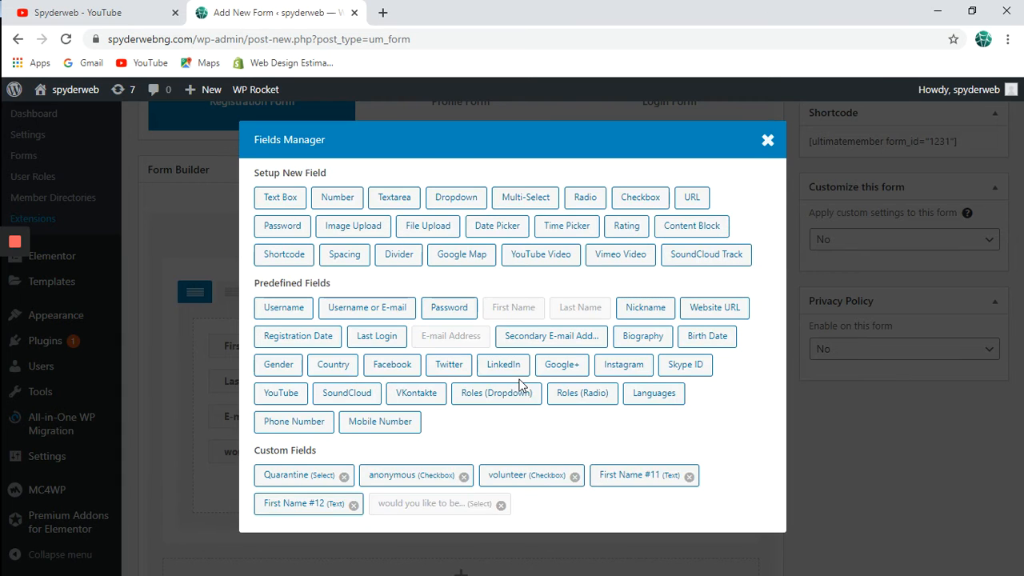
{"action": "left_click", "coordinate": [467, 313]}
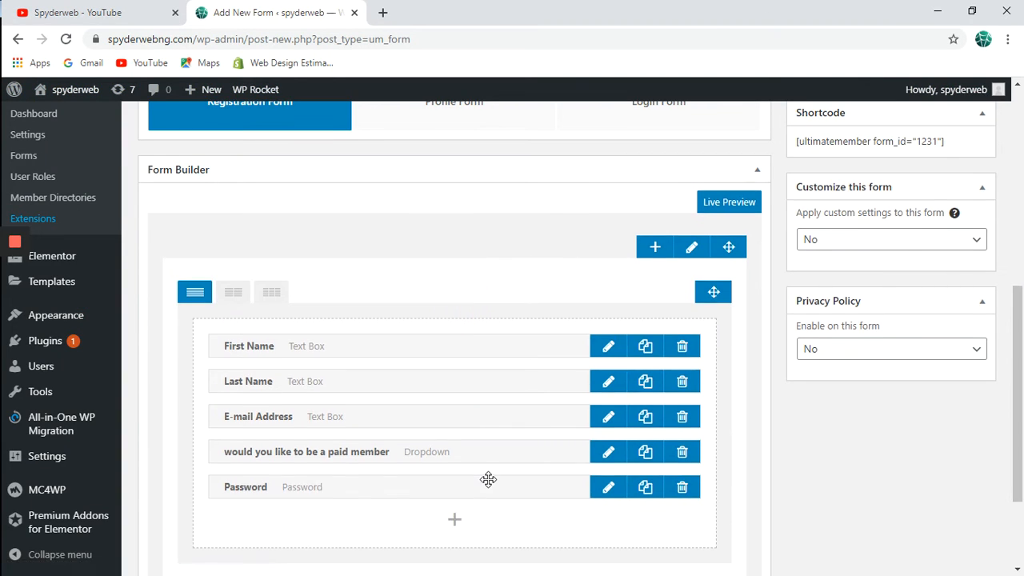
{"action": "scroll", "coordinate": [488, 479], "scroll_direction": "down", "scroll_amount": 2}
{"action": "scroll", "coordinate": [488, 478], "scroll_direction": "up", "scroll_amount": 3}
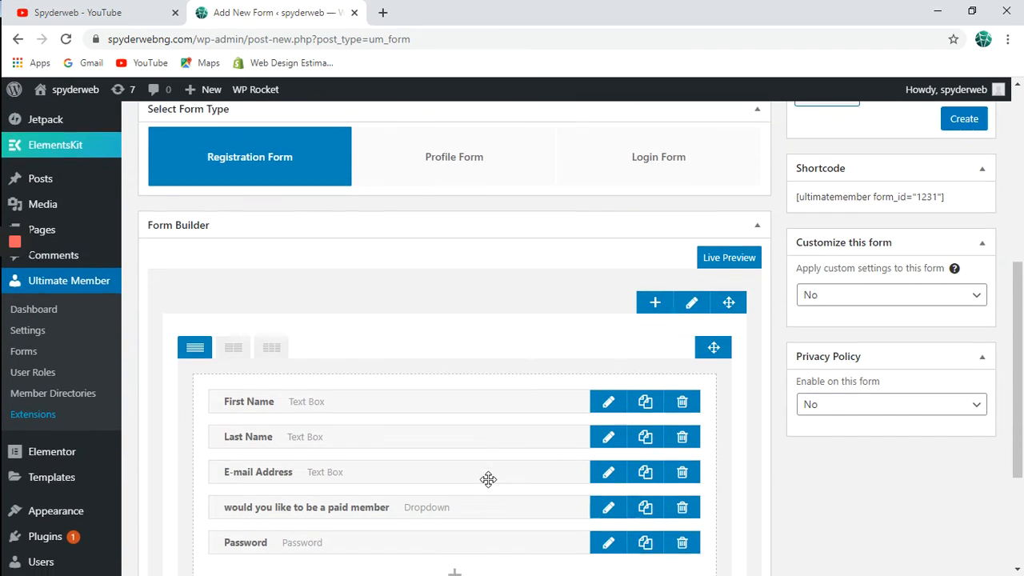
{"action": "scroll", "coordinate": [488, 480], "scroll_direction": "down", "scroll_amount": 1}
{"action": "scroll", "coordinate": [488, 480], "scroll_direction": "up", "scroll_amount": 3}
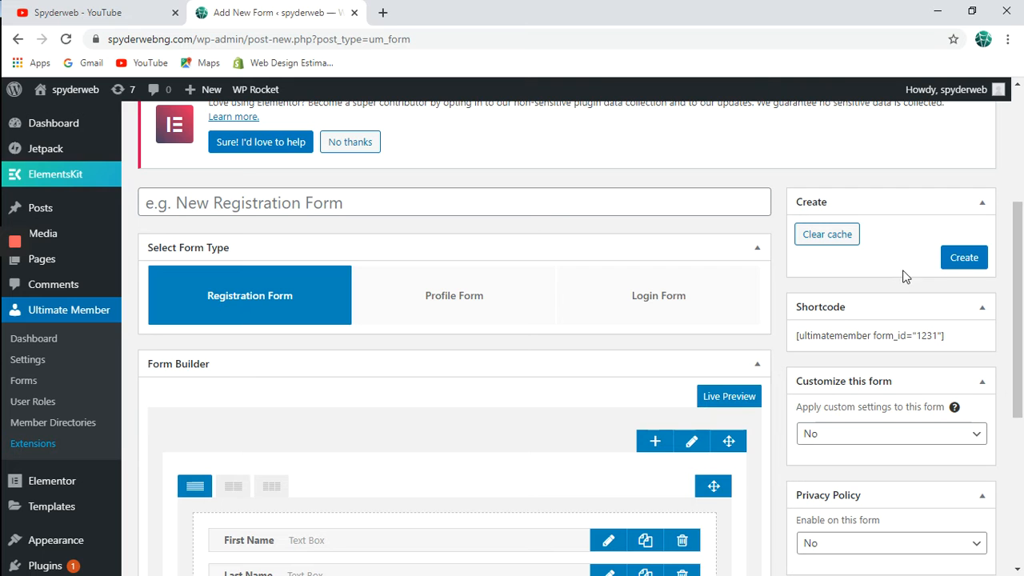
Create Form #1231 and select its shortcode [ultimatemember form_id="1231"].
{"action": "left_click", "coordinate": [963, 257]}
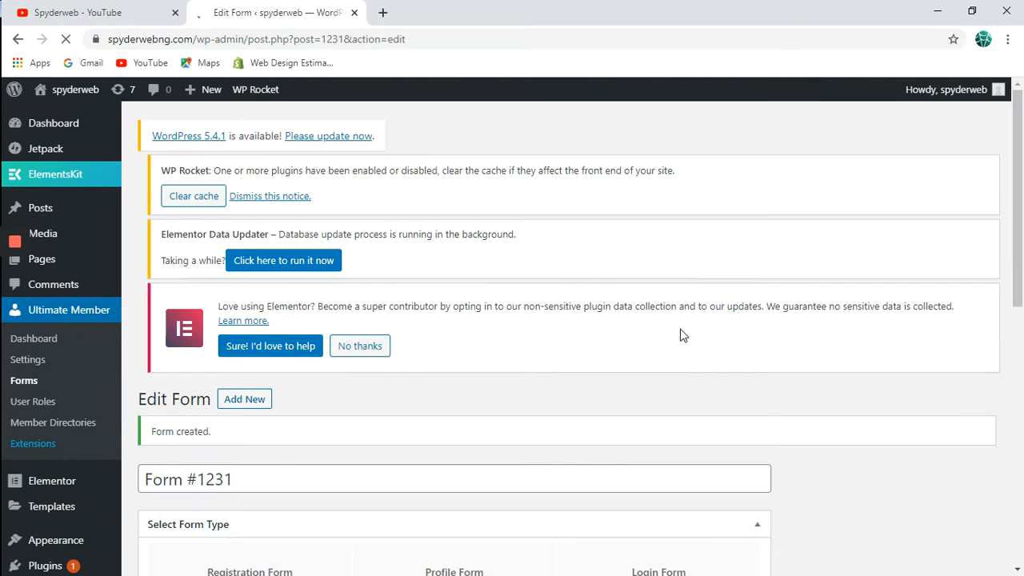
{"action": "scroll", "coordinate": [681, 332], "scroll_direction": "down", "scroll_amount": 4}
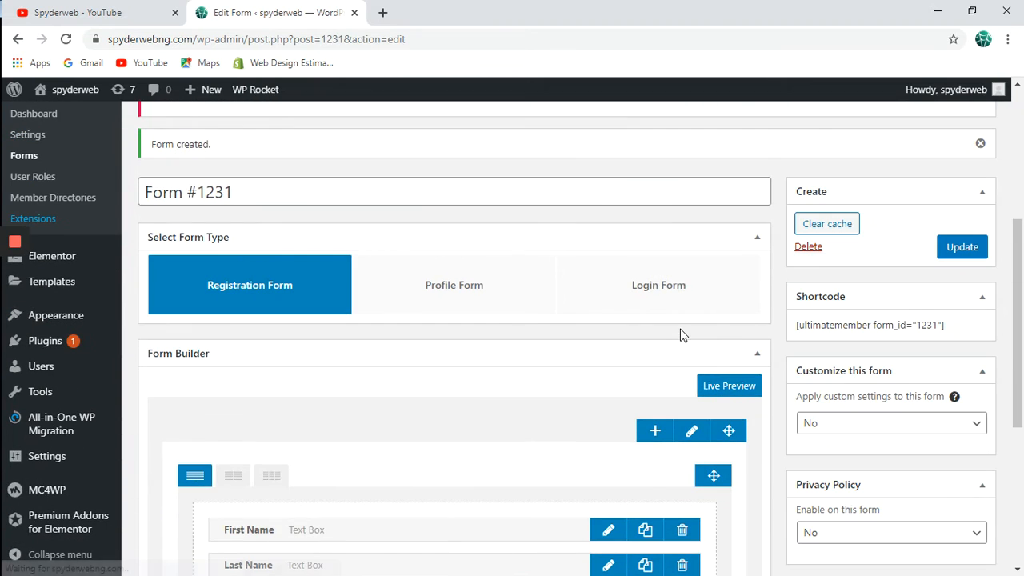
{"action": "scroll", "coordinate": [535, 381], "scroll_direction": "down", "scroll_amount": 4}
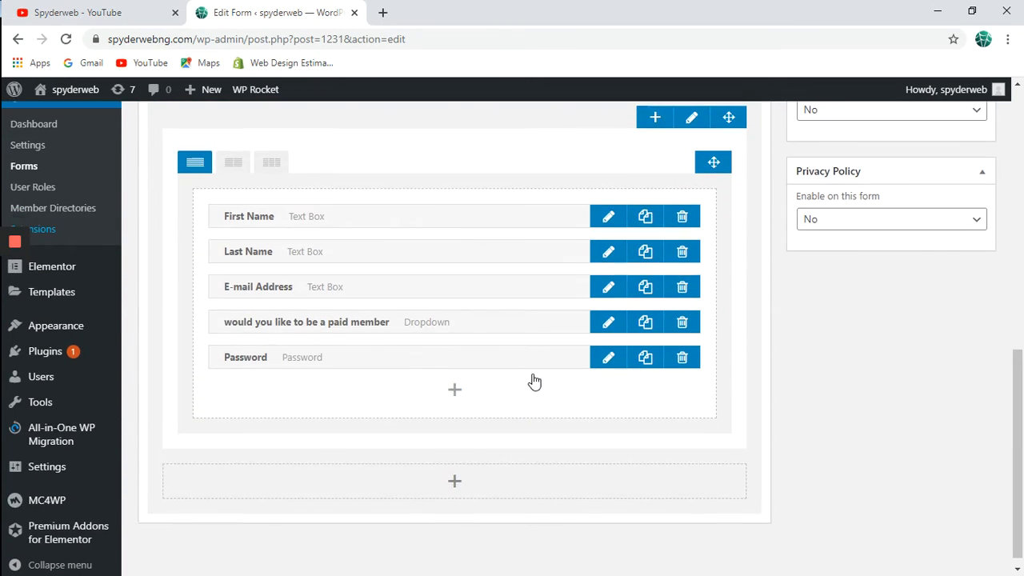
{"action": "scroll", "coordinate": [534, 381], "scroll_direction": "up", "scroll_amount": 2}
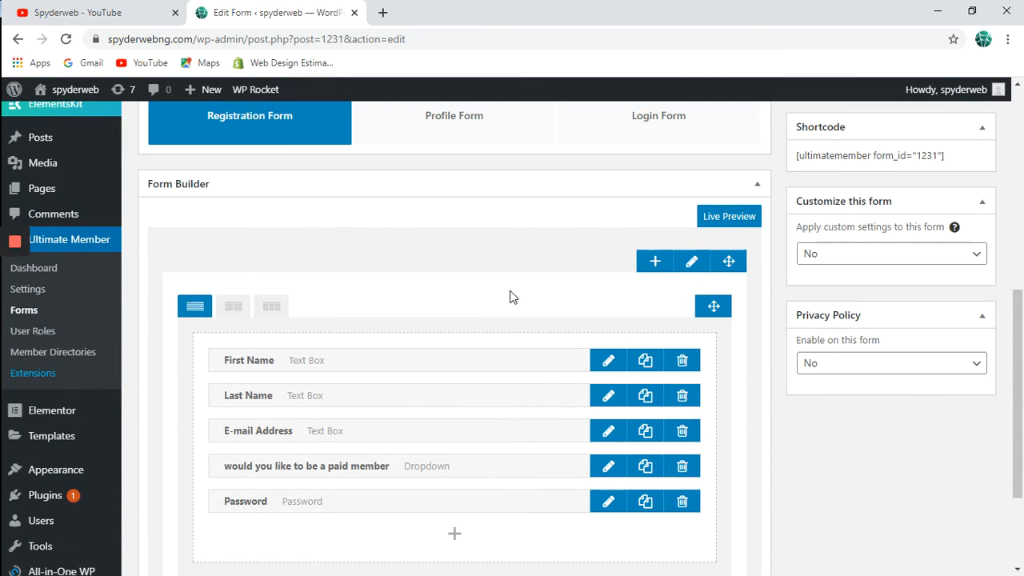
{"action": "left_click_drag", "start_coordinate": [947, 158], "coordinate": [794, 162]}
{"action": "key", "text": "ctrl+c"}
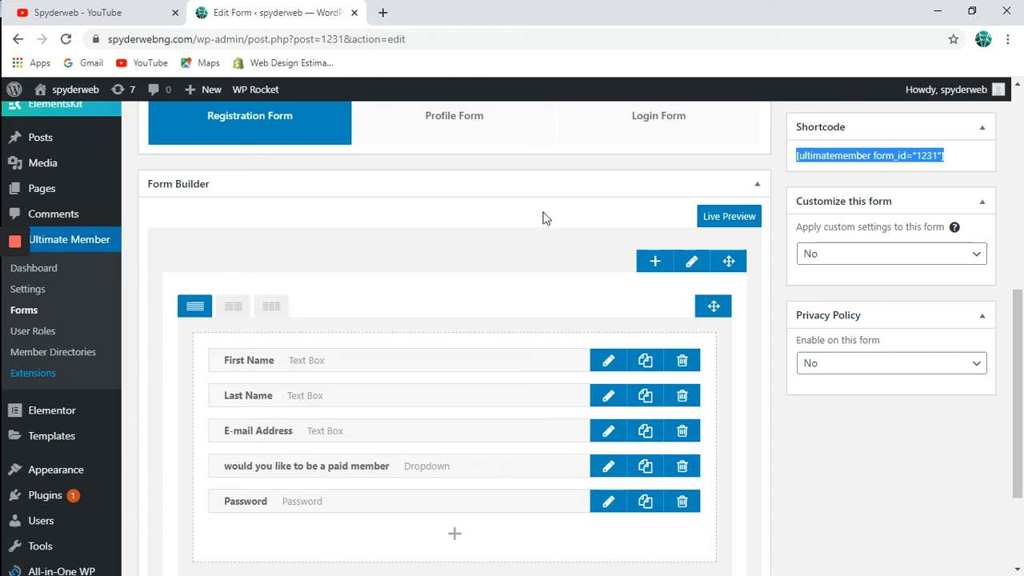
{"action": "right_click", "coordinate": [68, 192]}
Open the Pages list in a new tab and start a new page.
{"action": "left_click", "coordinate": [110, 203]}
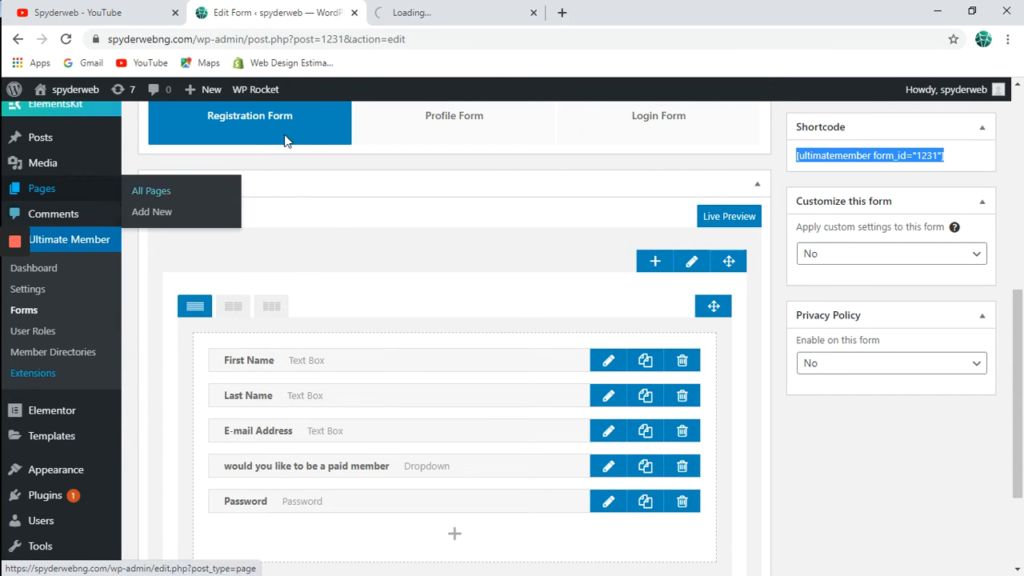
{"action": "left_click", "coordinate": [441, 13]}
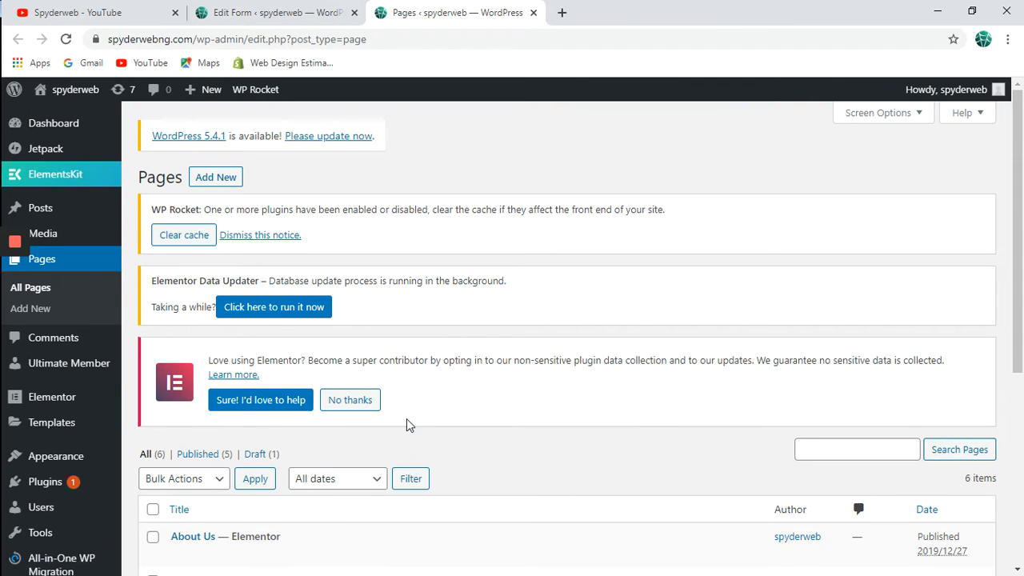
{"action": "scroll", "coordinate": [408, 424], "scroll_direction": "down", "scroll_amount": 2}
{"action": "scroll", "coordinate": [408, 424], "scroll_direction": "down", "scroll_amount": 4}
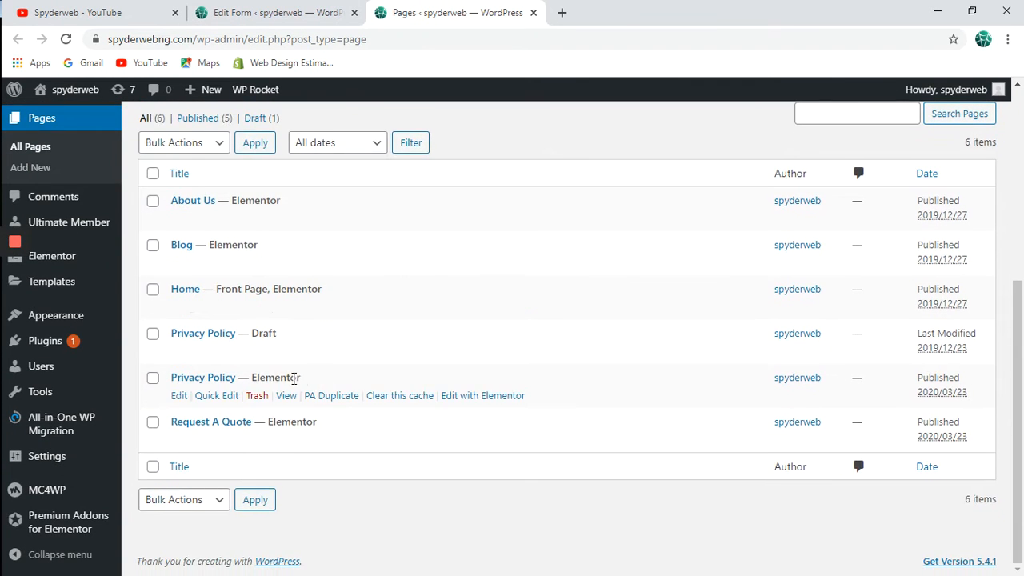
{"action": "scroll", "coordinate": [242, 336], "scroll_direction": "up", "scroll_amount": 5}
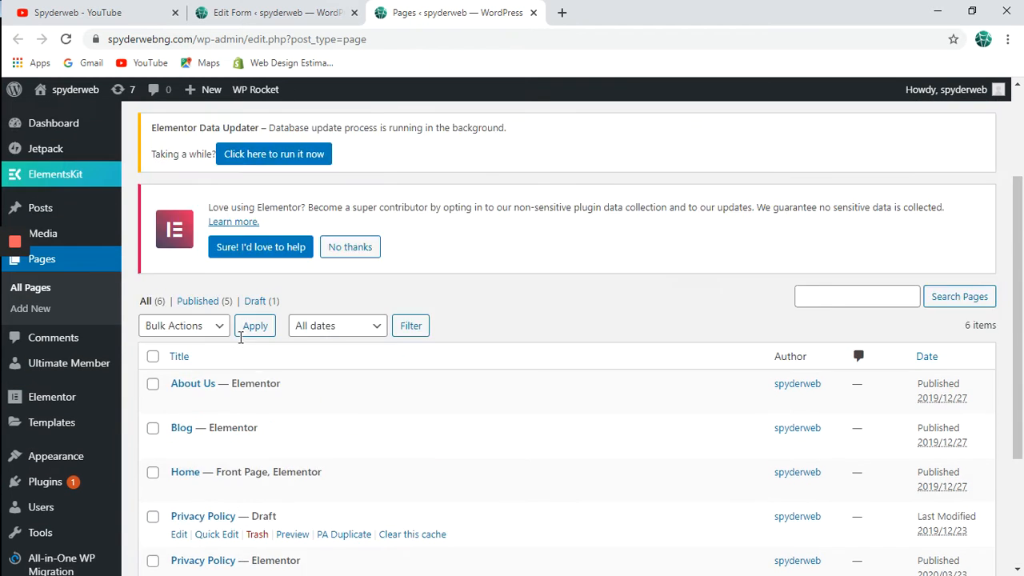
{"action": "left_click", "coordinate": [208, 179]}
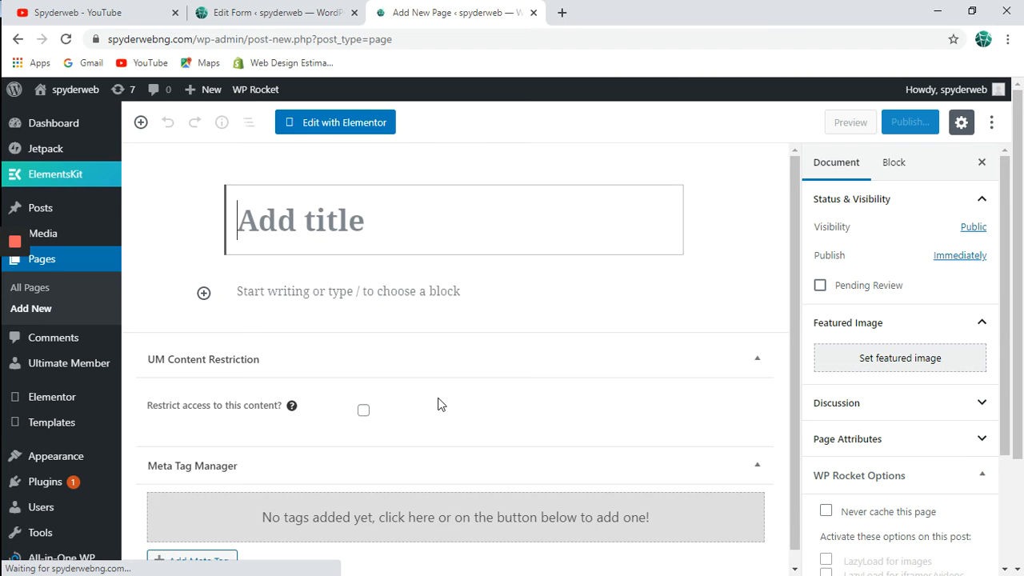
Title the page 'Registration', paste the [ultimatemember form_id="1231"] shortcode, publish and view it.
{"action": "type", "text": "Regu"}
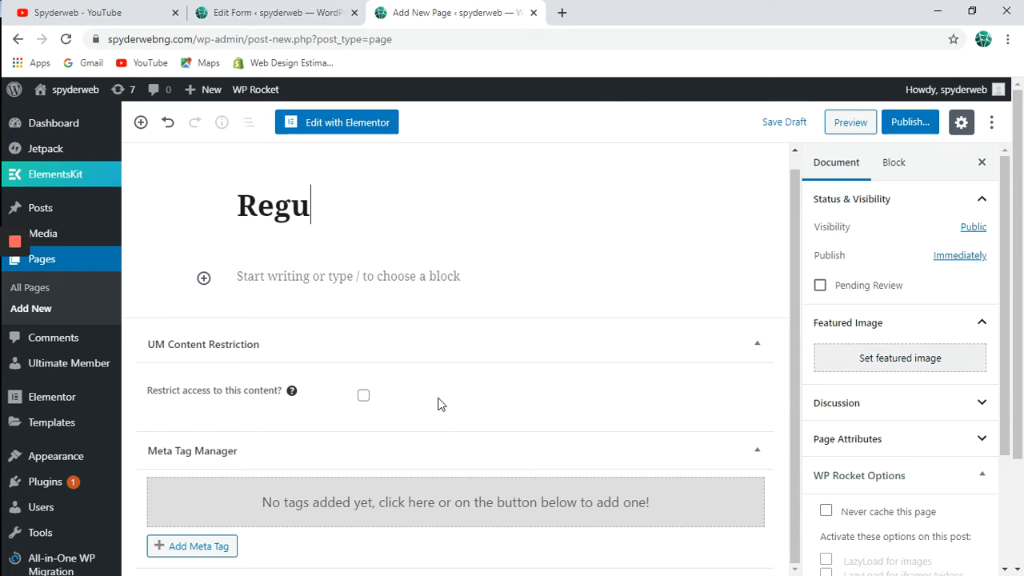
{"action": "key", "text": "BackSpace"}
{"action": "type", "text": "istration"}
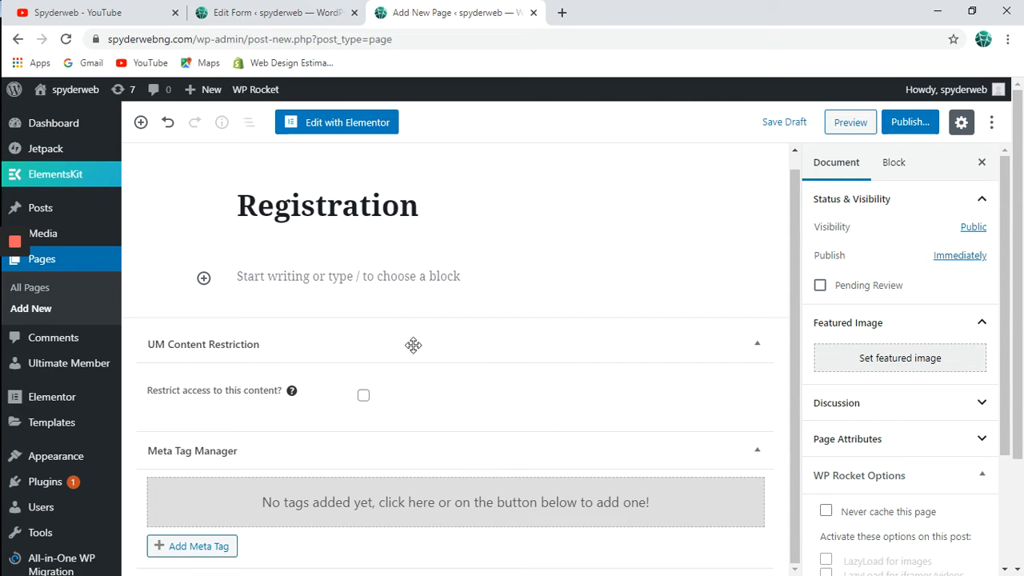
{"action": "left_click", "coordinate": [442, 273]}
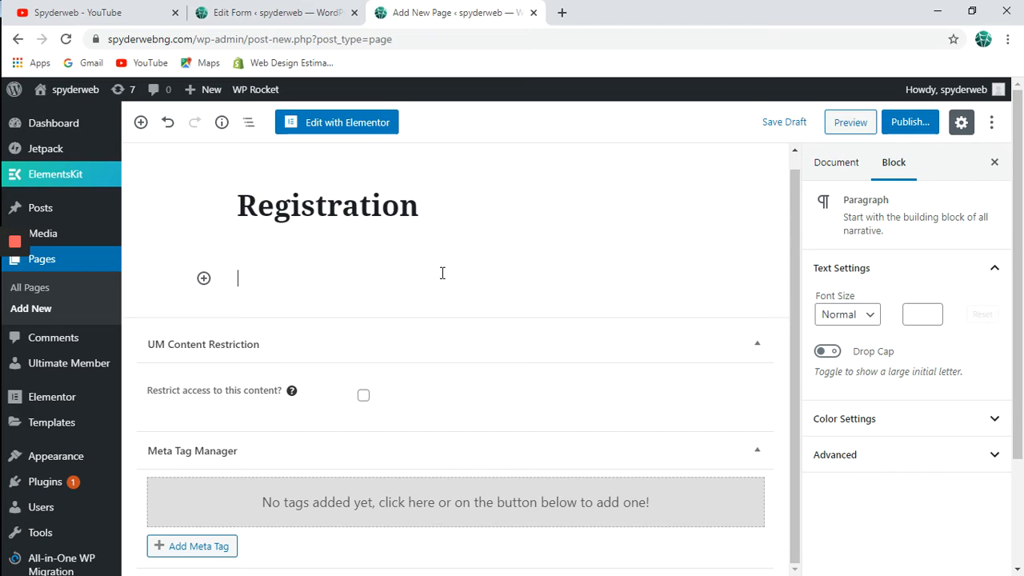
{"action": "key", "text": "ctrl+v"}
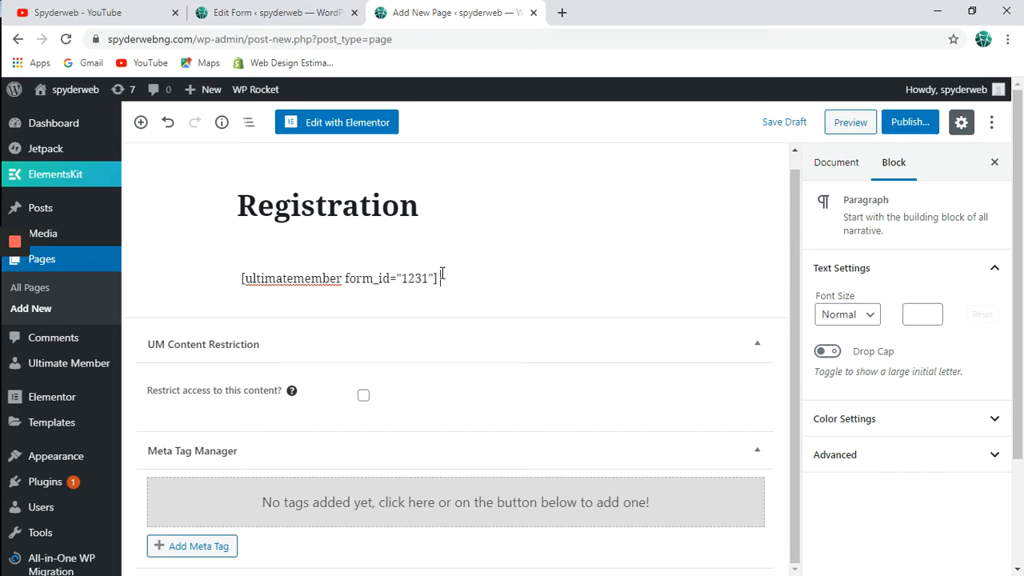
{"action": "left_click", "coordinate": [904, 122]}
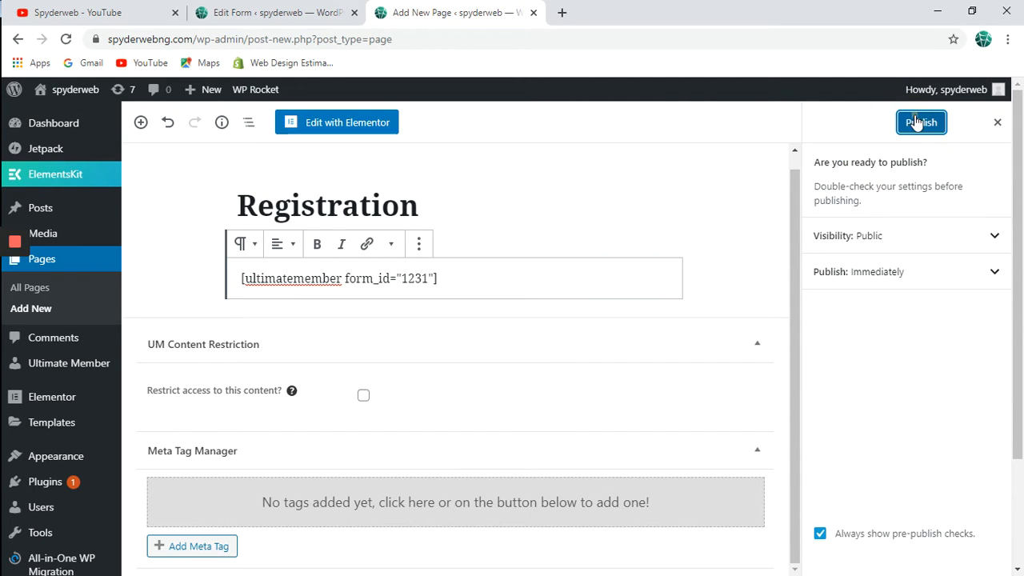
{"action": "left_click", "coordinate": [916, 122]}
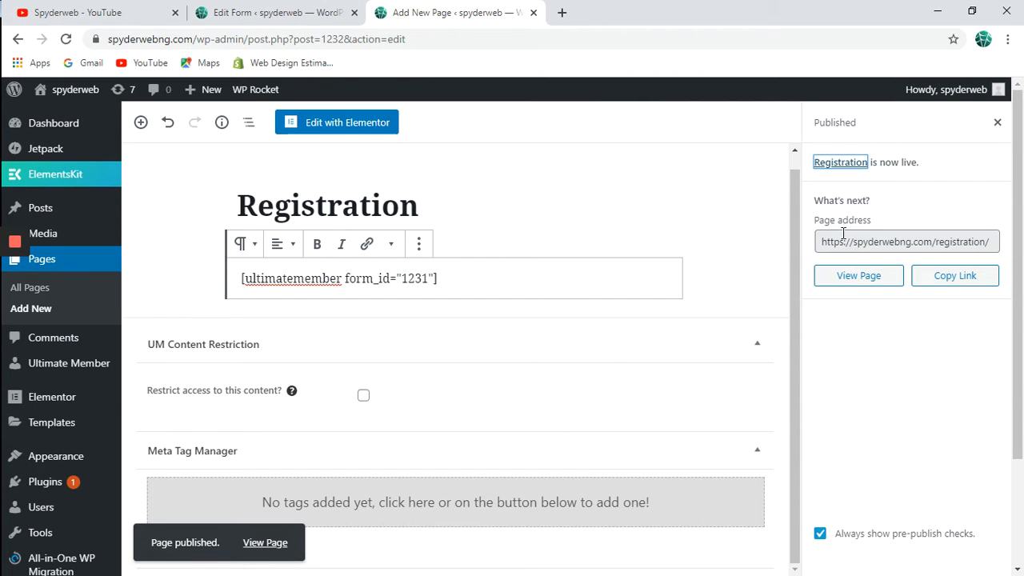
{"action": "left_click", "coordinate": [277, 546]}
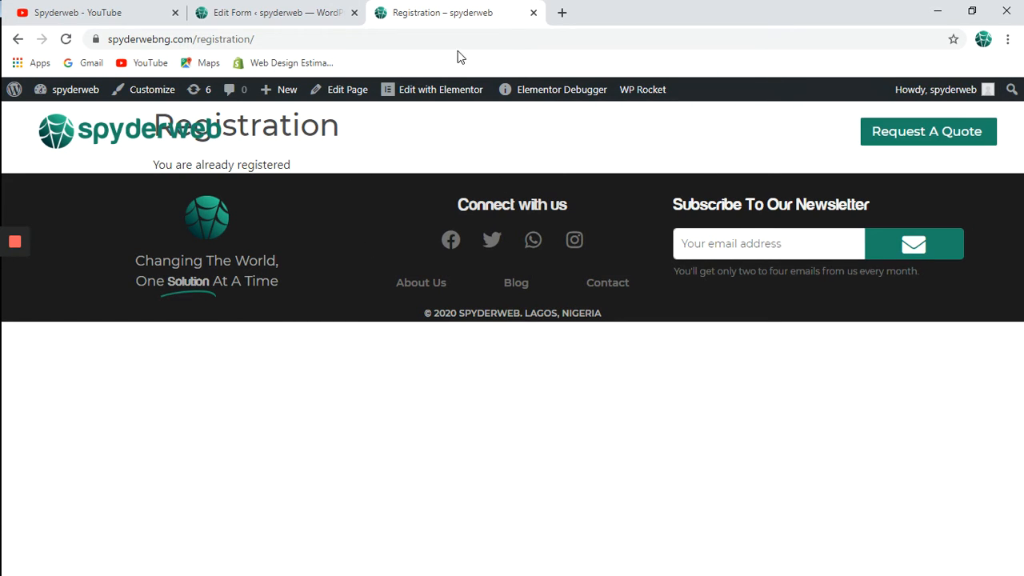
Select the Registration page's full URL in the address bar, then minimize the browser.
{"action": "left_click", "coordinate": [436, 42]}
{"action": "left_click", "coordinate": [438, 44]}
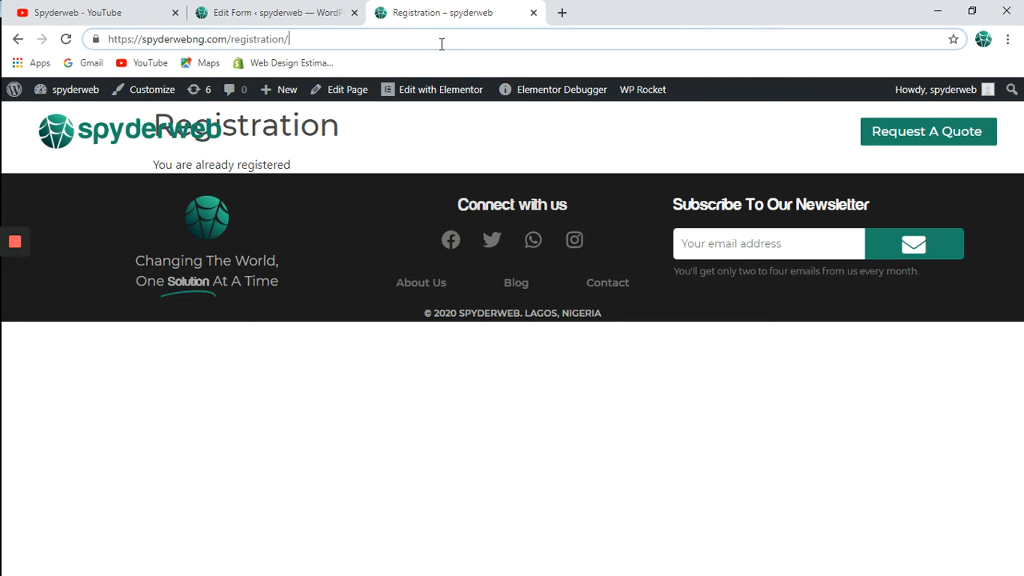
{"action": "left_click", "coordinate": [315, 39]}
{"action": "key", "text": "ctrl+c"}
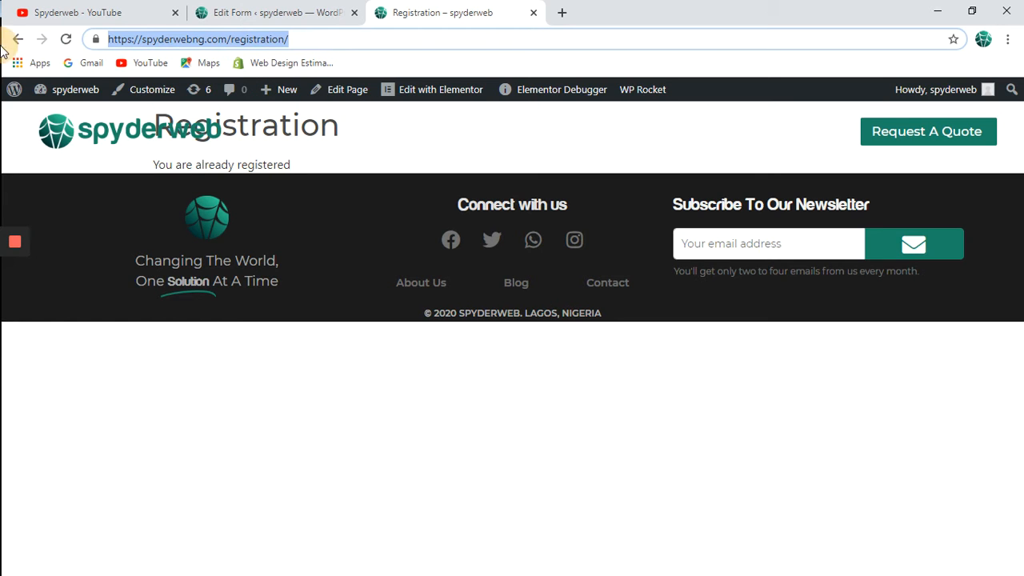
{"action": "left_click", "coordinate": [938, 12]}
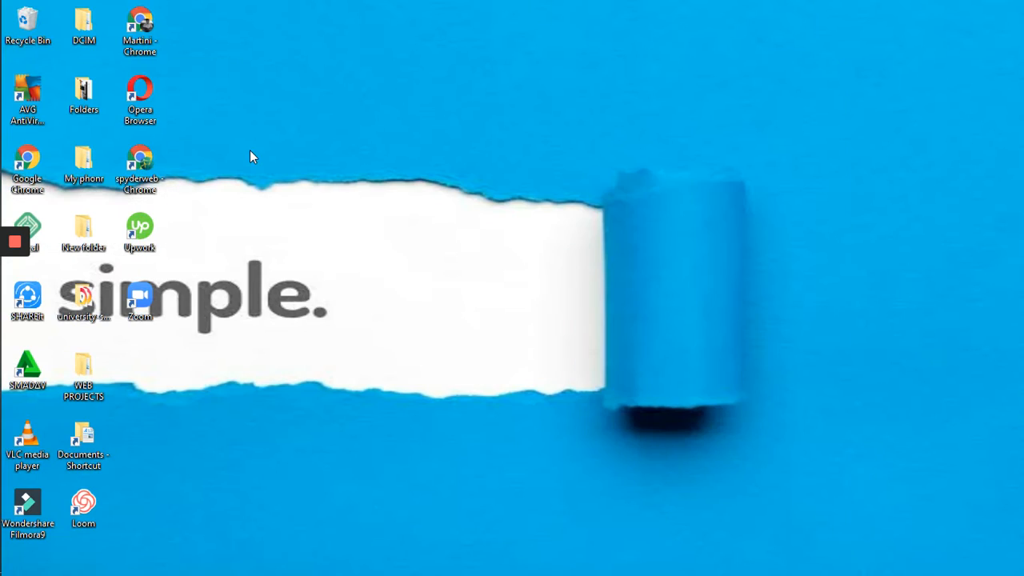
Open a new maximized Chrome window and load spyderwebng.com/registration/.
{"action": "double_click", "coordinate": [149, 26]}
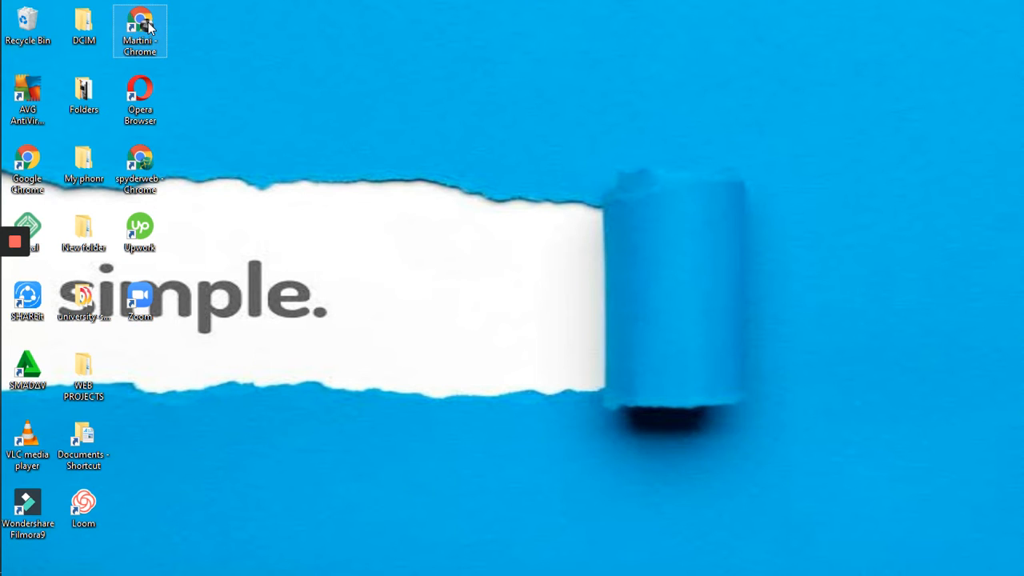
{"action": "left_click", "coordinate": [447, 36]}
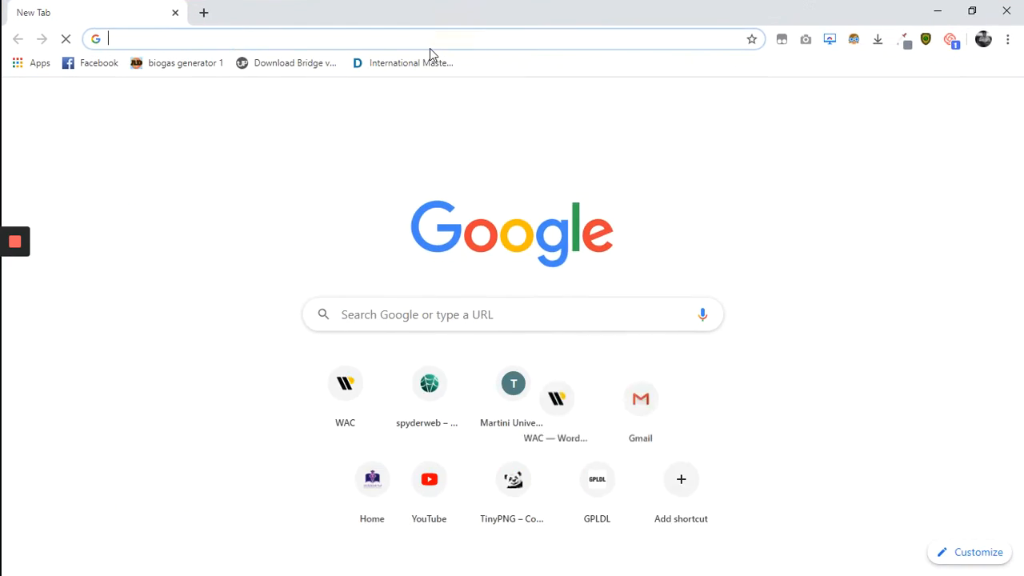
{"action": "key", "text": "ctrl+v"}
{"action": "key", "text": "Return"}
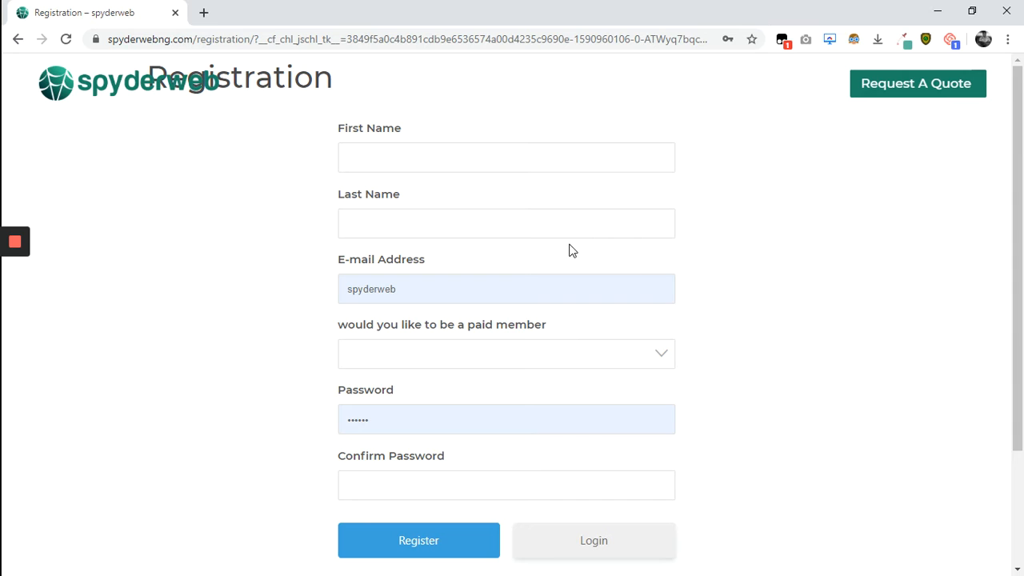
Fill in First Name, Last Name and the e-mail address on the registration form.
{"action": "left_click", "coordinate": [585, 159]}
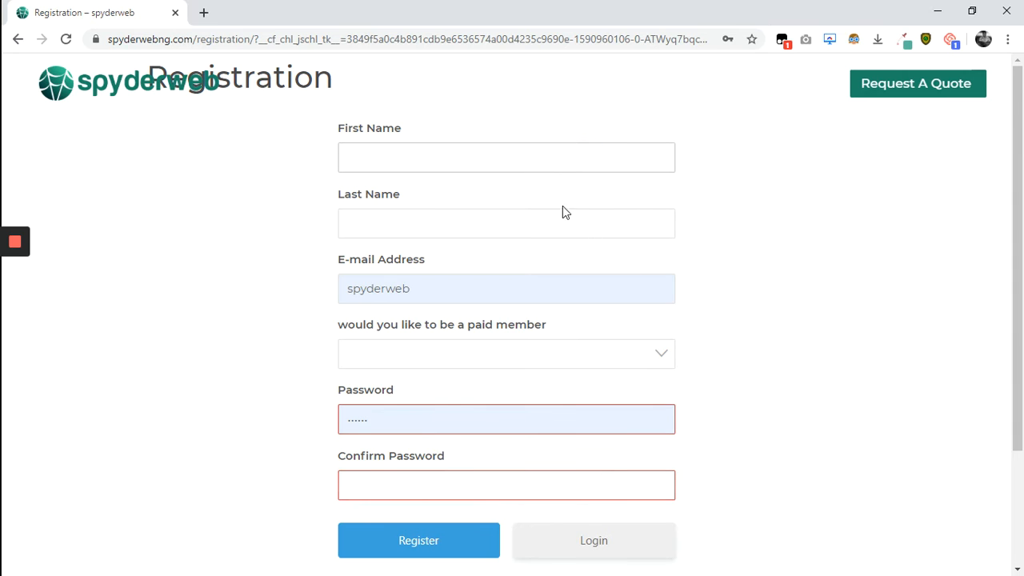
{"action": "left_click", "coordinate": [537, 222]}
{"action": "left_click", "coordinate": [494, 286]}
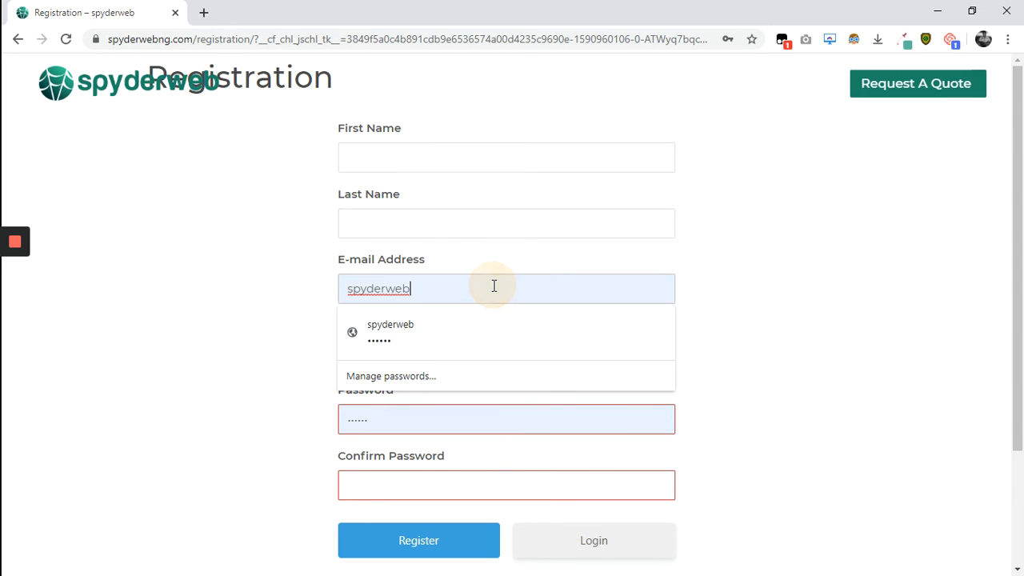
{"action": "left_click", "coordinate": [288, 400]}
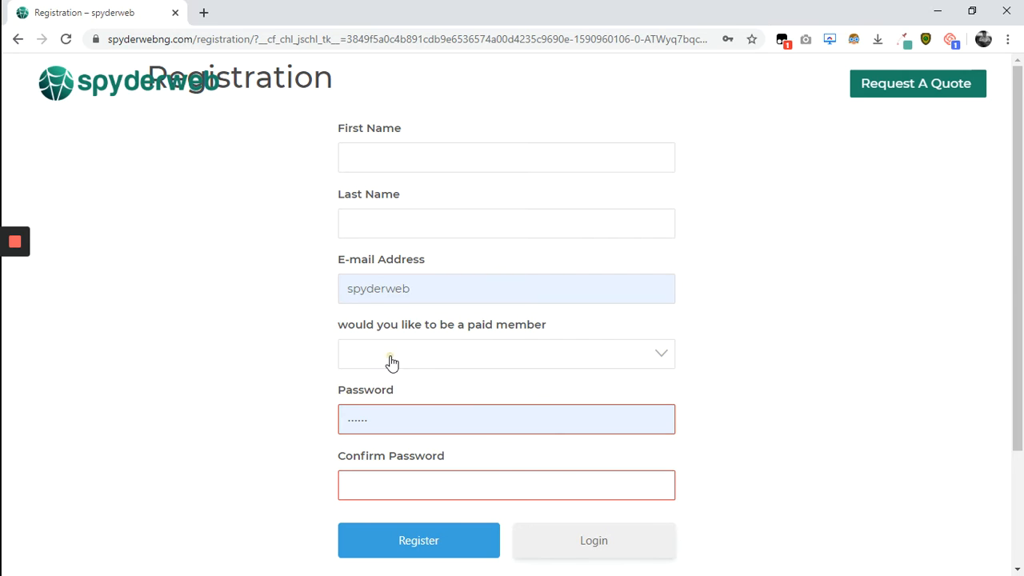
{"action": "left_click", "coordinate": [253, 400]}
{"action": "left_click", "coordinate": [432, 166]}
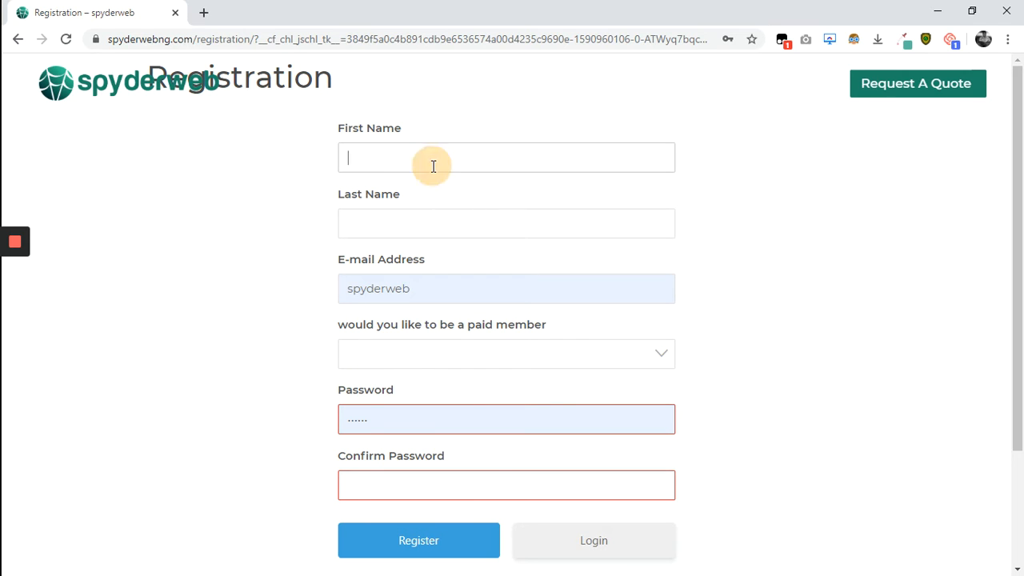
{"action": "type", "text": "M"}
{"action": "key", "text": "BackSpace"}
{"action": "left_click", "coordinate": [418, 222]}
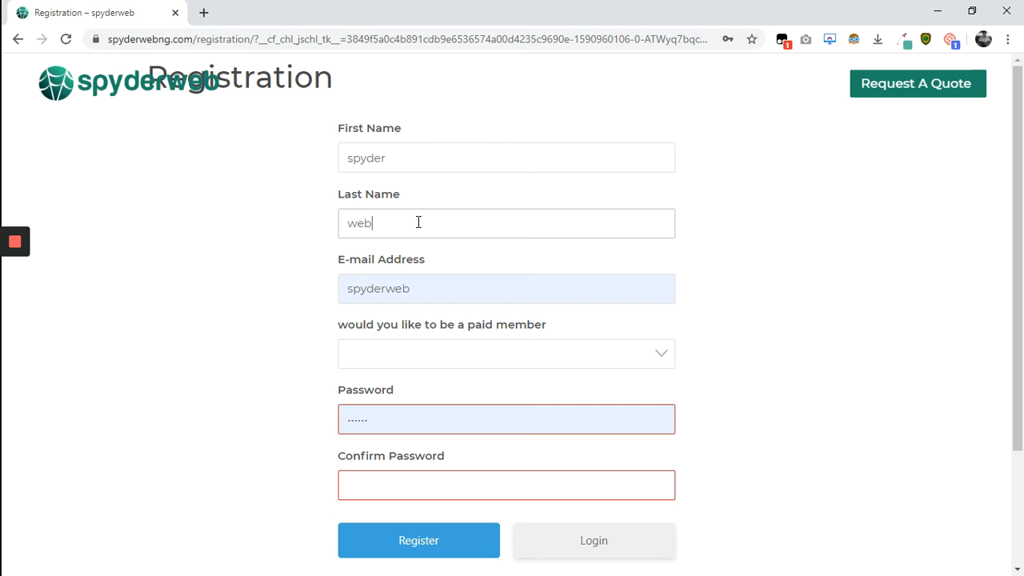
{"action": "left_click", "coordinate": [416, 289]}
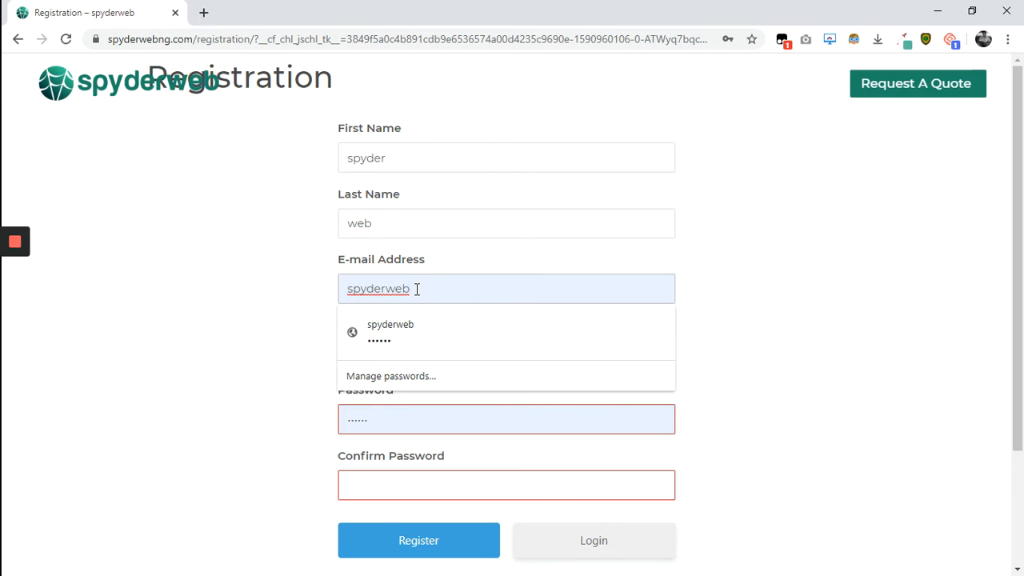
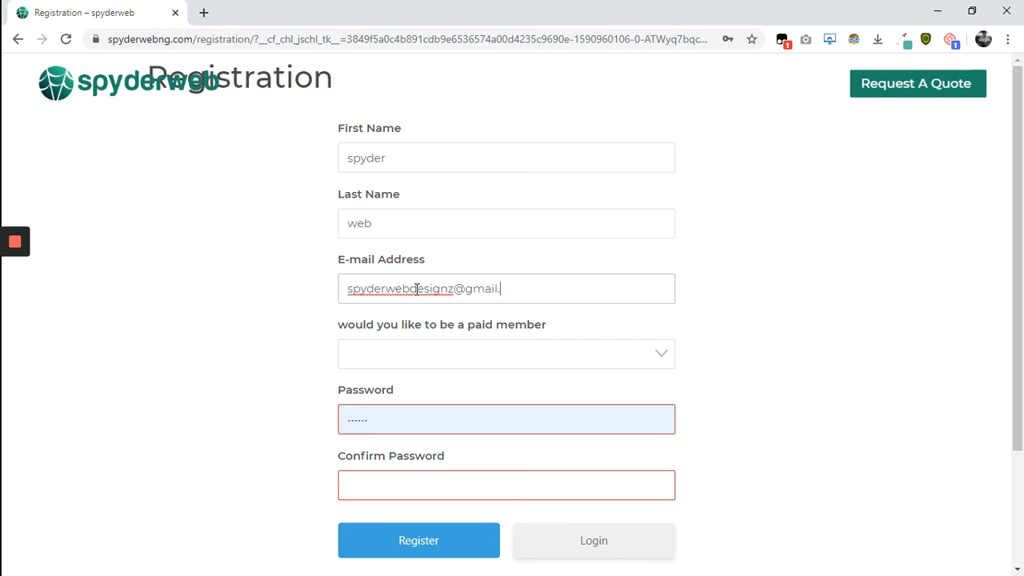
Choose No for paid membership, enter and confirm a password, and submit the form.
{"action": "left_click", "coordinate": [456, 364]}
{"action": "left_click", "coordinate": [382, 444]}
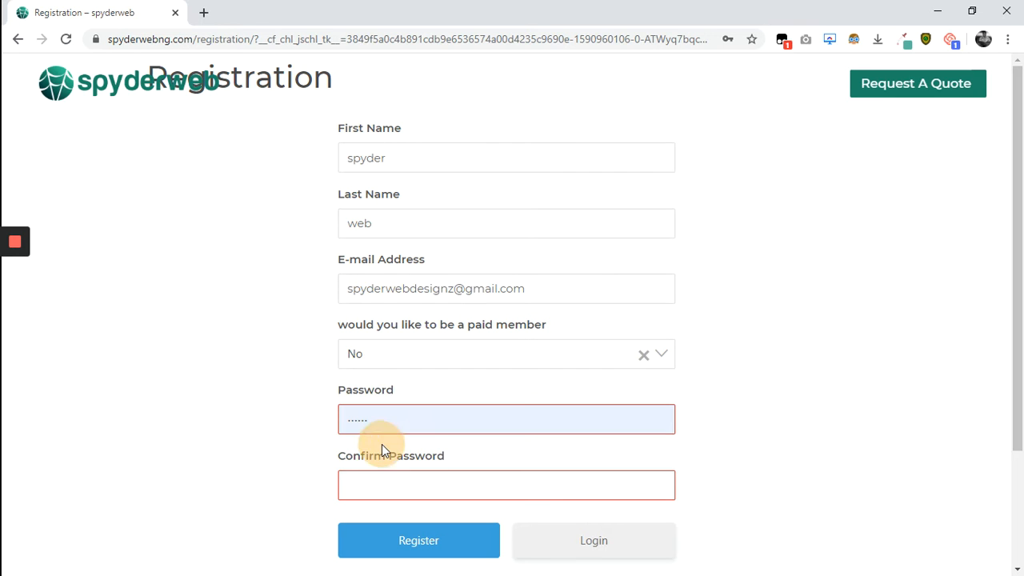
{"action": "left_click", "coordinate": [423, 426]}
{"action": "left_click_drag", "start_coordinate": [423, 425], "coordinate": [311, 427]}
{"action": "key", "text": "BackSpace"}
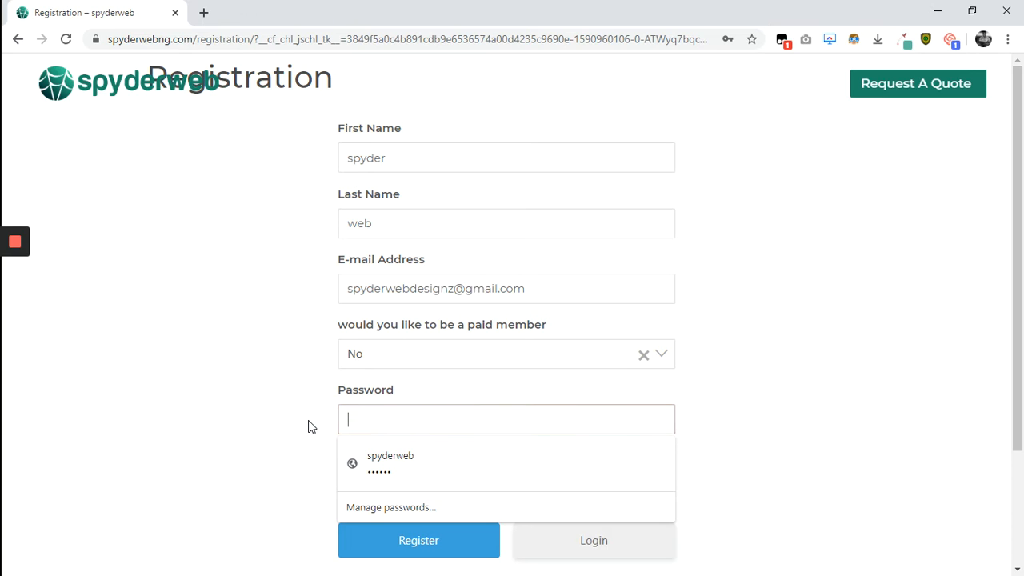
{"action": "type", "text": "1234"}
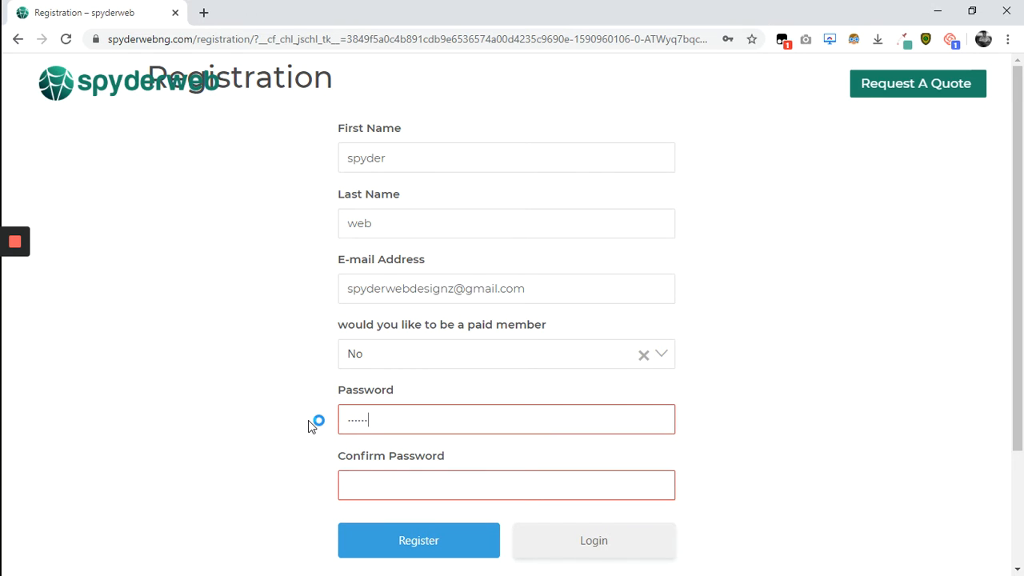
{"action": "type", "text": "••••••••"}
{"action": "left_click", "coordinate": [391, 489]}
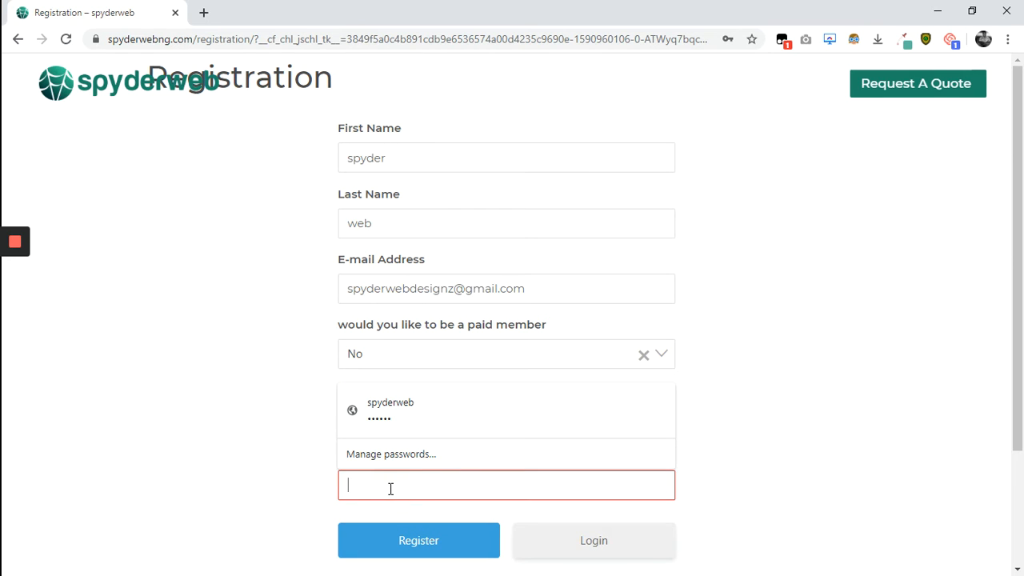
{"action": "type", "text": "••••••••••••"}
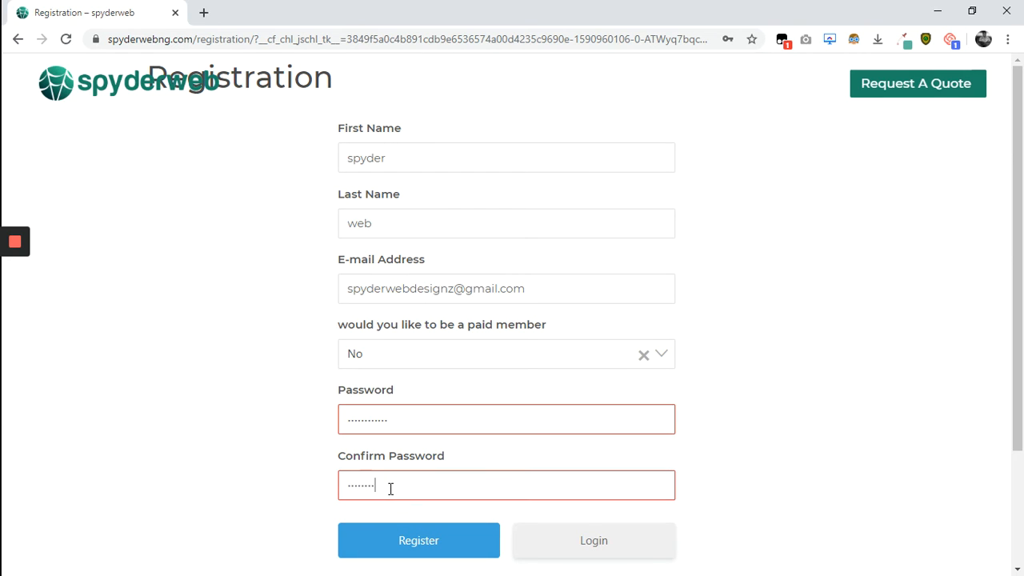
{"action": "type", "text": "•"}
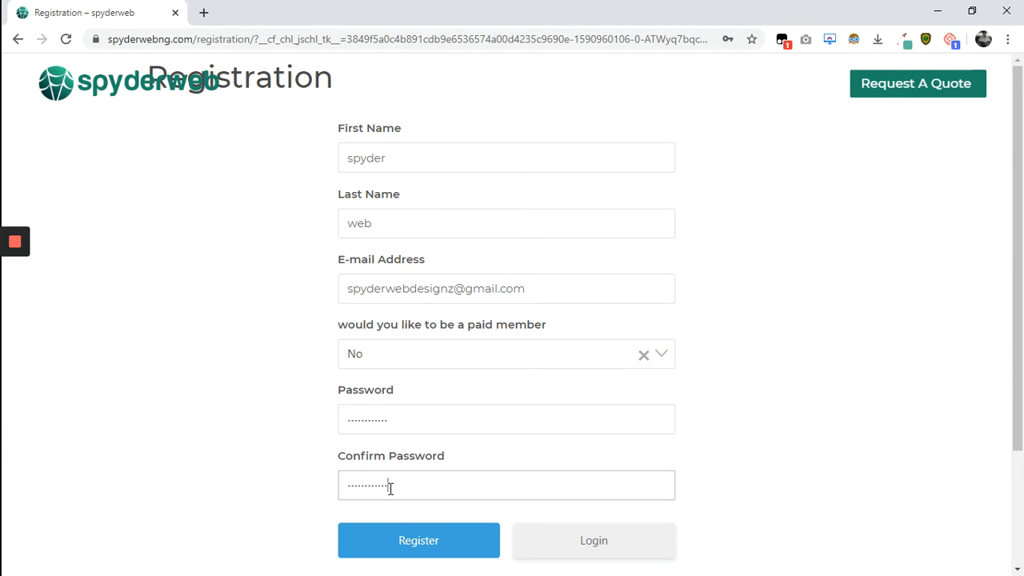
{"action": "scroll", "coordinate": [412, 540], "scroll_direction": "down", "scroll_amount": 1}
{"action": "left_click", "coordinate": [429, 531]}
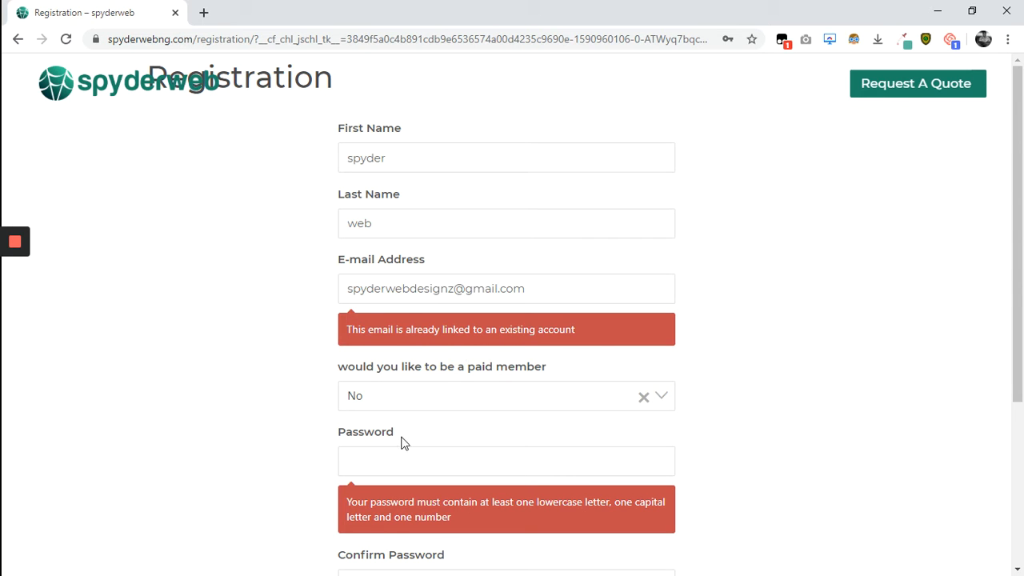
Replace the start of the already-used e-mail address with a different name.
{"action": "scroll", "coordinate": [340, 538], "scroll_direction": "down", "scroll_amount": 3}
{"action": "scroll", "coordinate": [338, 532], "scroll_direction": "up", "scroll_amount": 2}
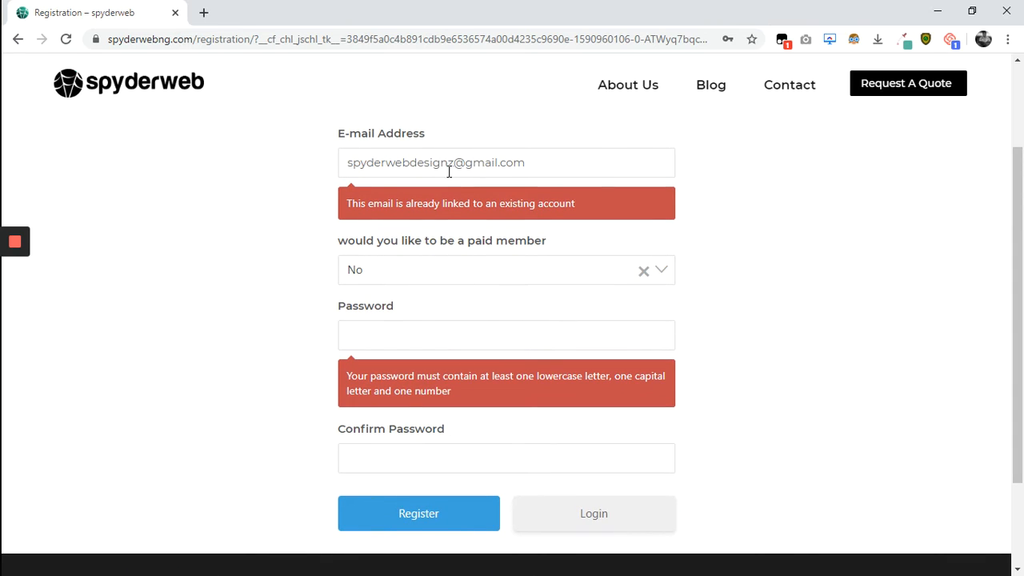
{"action": "left_click_drag", "start_coordinate": [455, 163], "coordinate": [347, 157]}
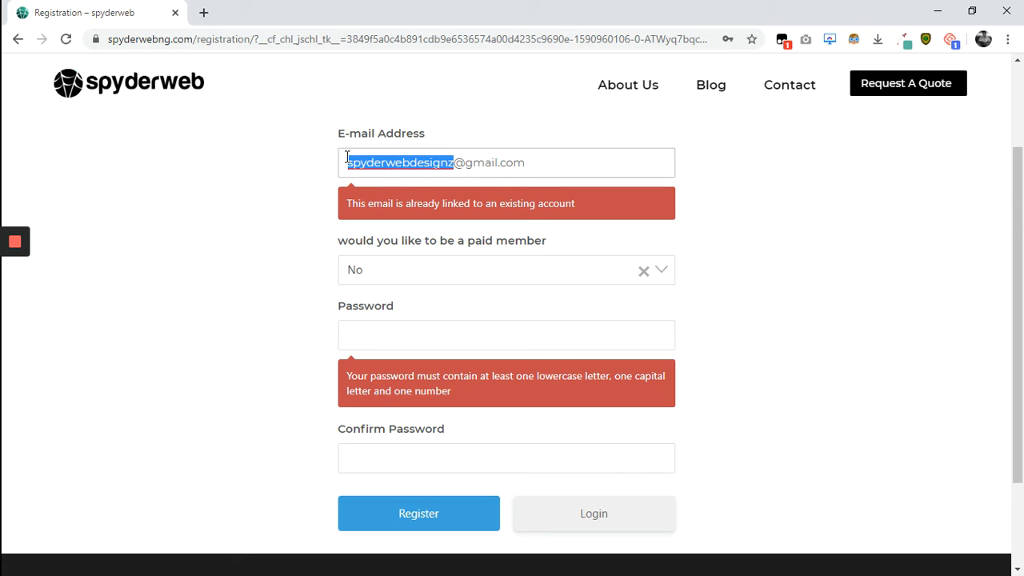
{"action": "key", "text": "BackSpace"}
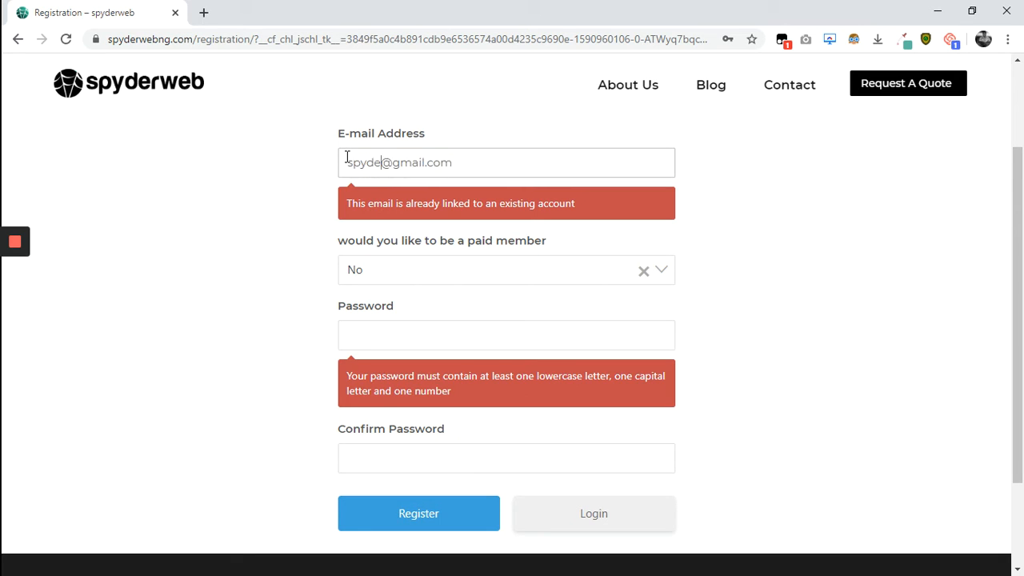
Re-enter the password and its confirmation, then resubmit the registration.
{"action": "left_click", "coordinate": [404, 341]}
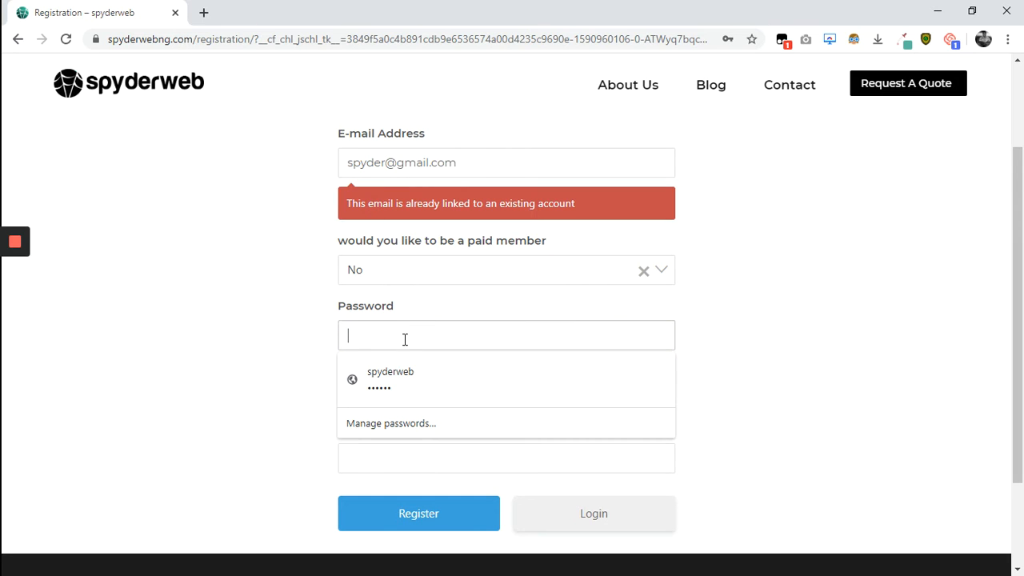
{"action": "type", "text": "abc"}
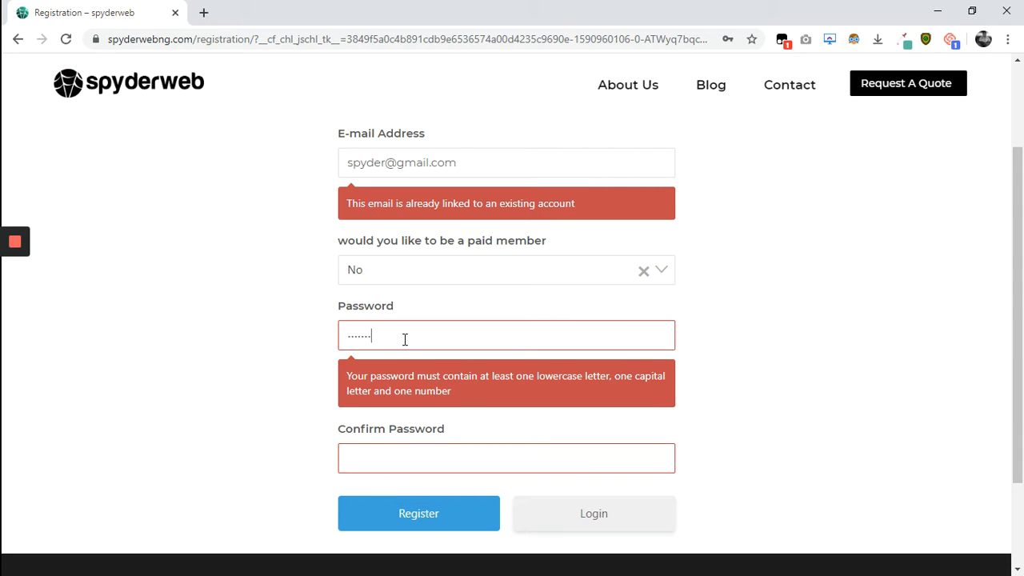
{"action": "left_click", "coordinate": [428, 457]}
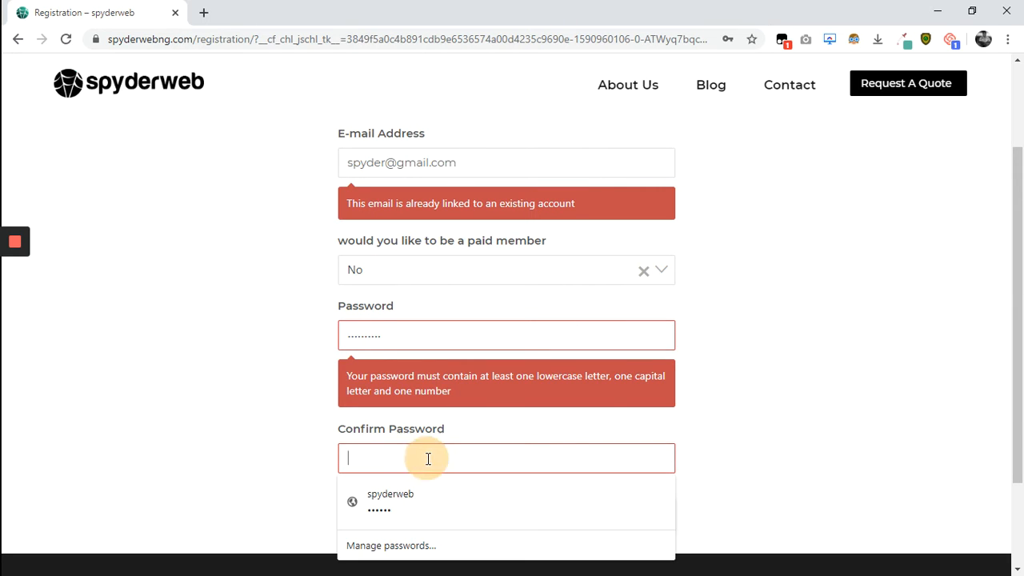
{"action": "type", "text": "abcd"}
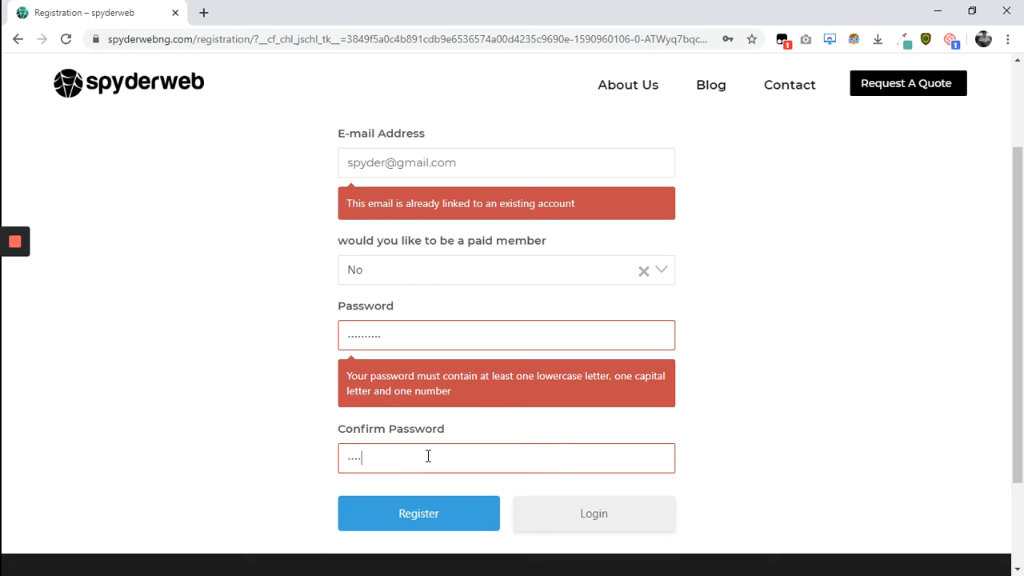
{"action": "type", "text": "ef"}
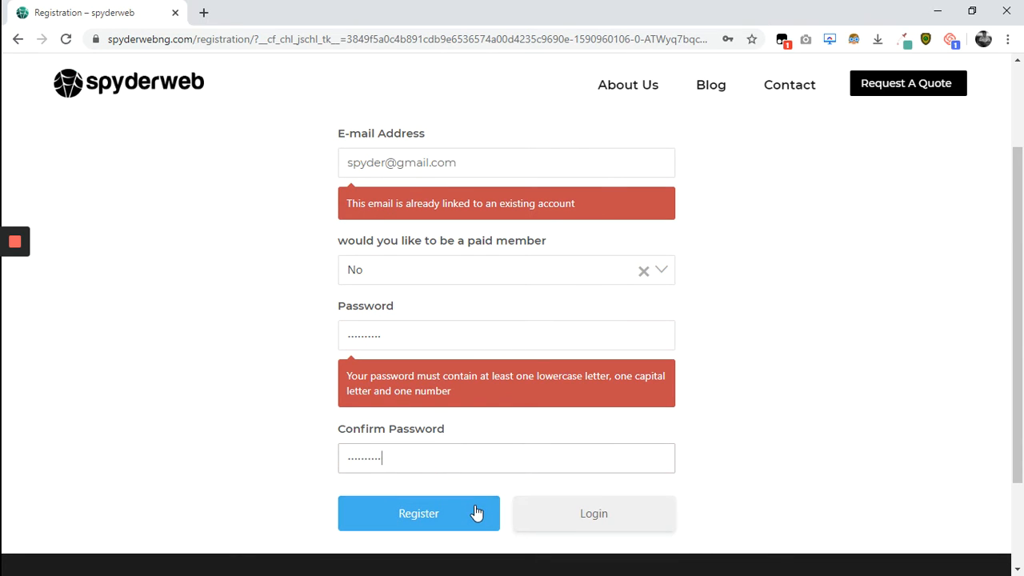
{"action": "left_click", "coordinate": [475, 512]}
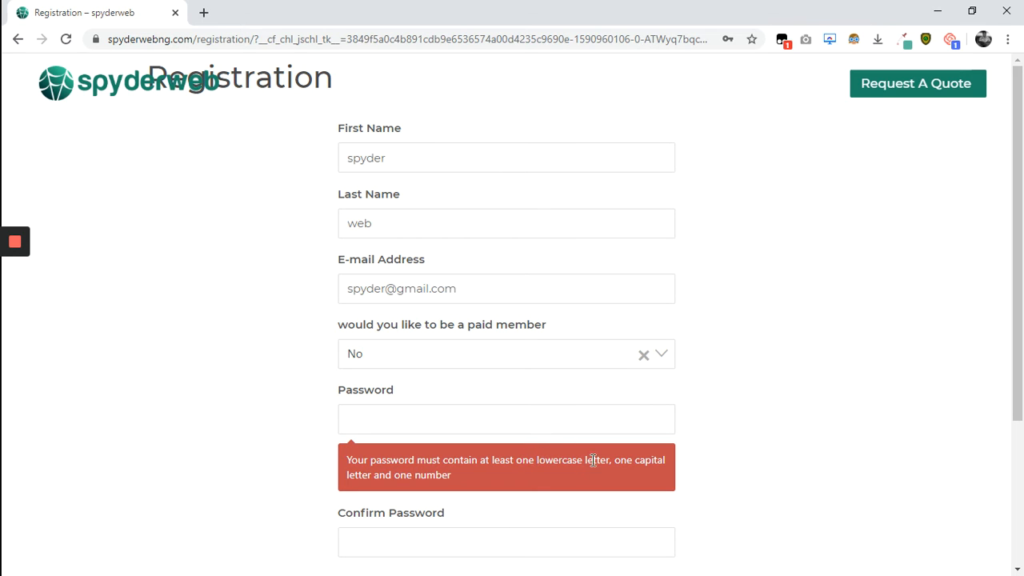
Enter a new password and matching confirmation, then click Register once more.
{"action": "left_click", "coordinate": [526, 424]}
{"action": "type", "text": "••"}
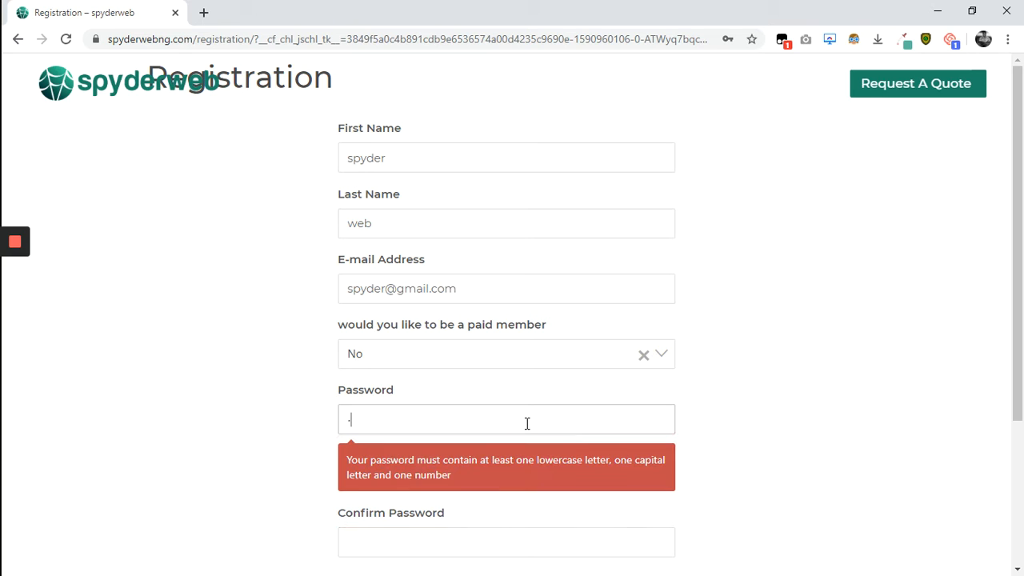
{"action": "type", "text": "••"}
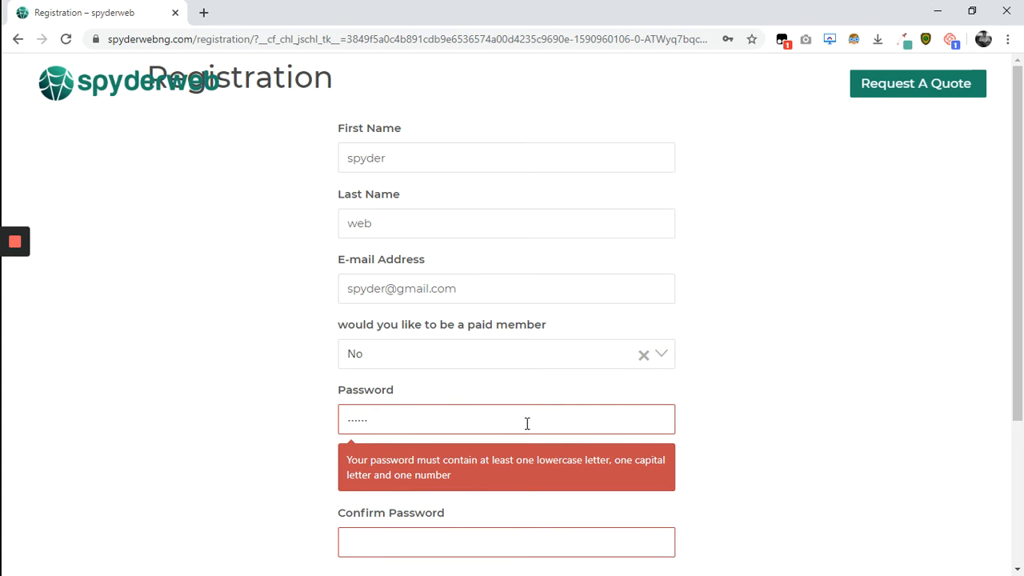
{"action": "type", "text": "••"}
{"action": "left_click", "coordinate": [503, 537]}
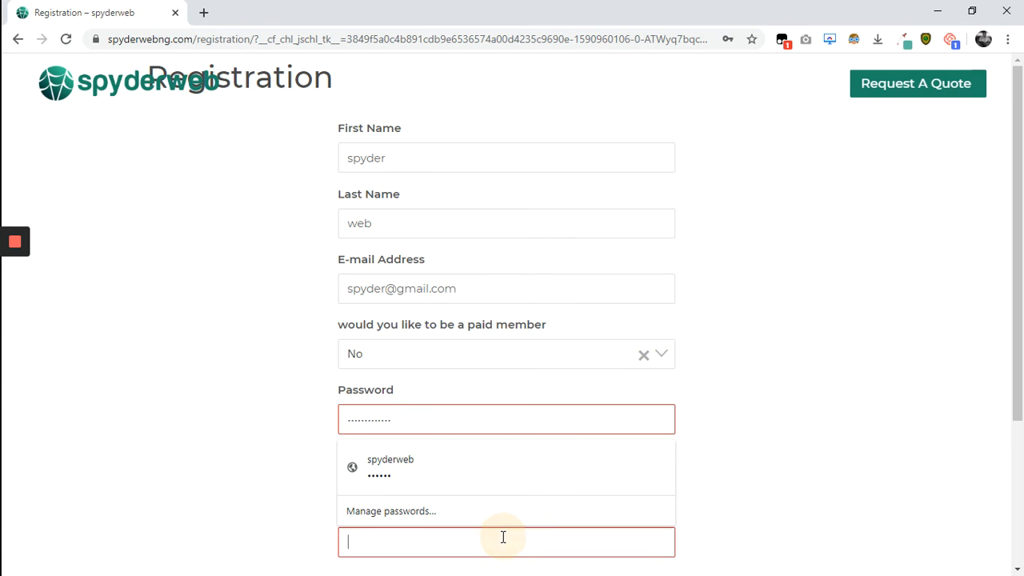
{"action": "type", "text": "•••••"}
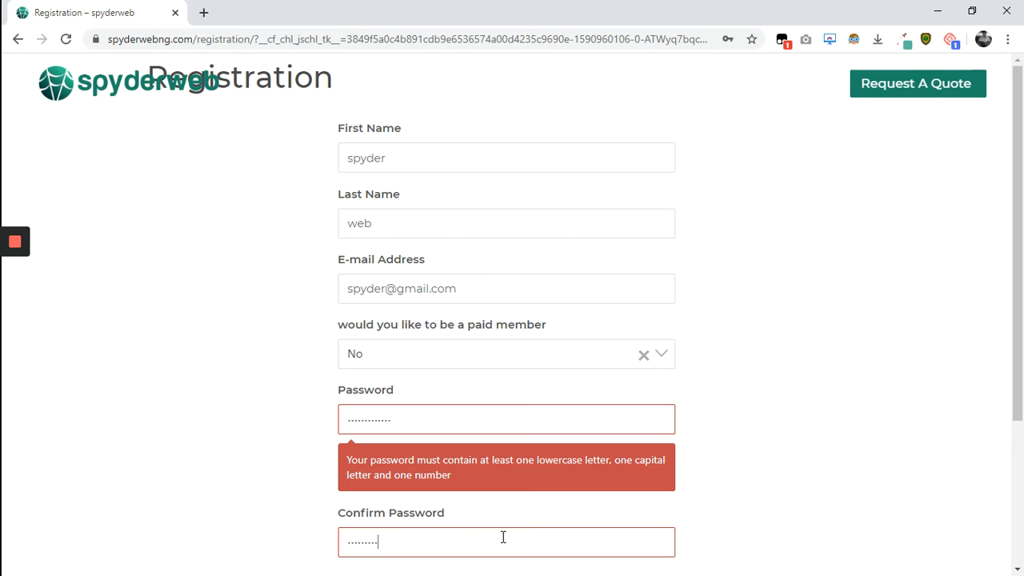
{"action": "type", "text": "•••••••"}
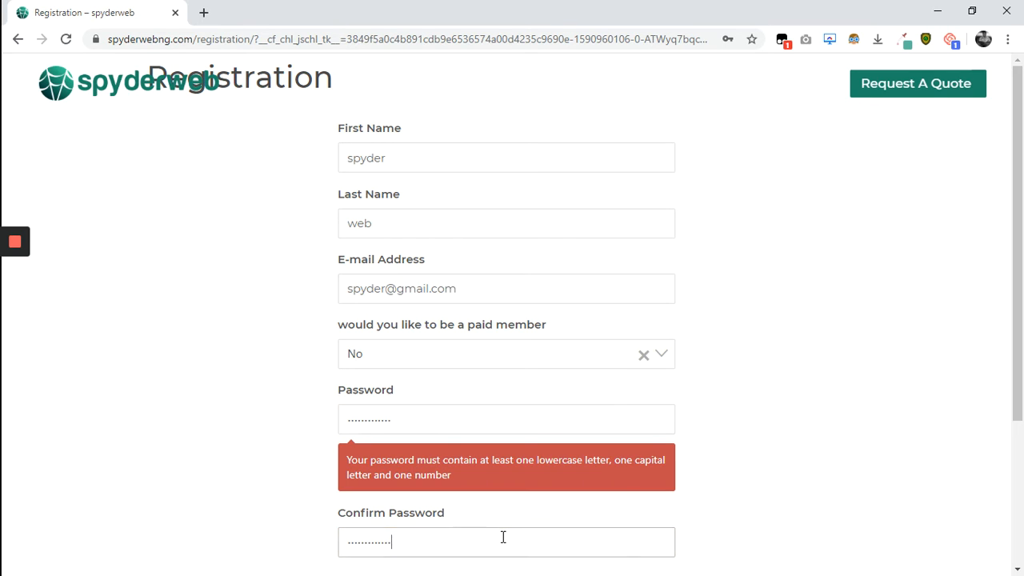
{"action": "scroll", "coordinate": [503, 537], "scroll_direction": "down", "scroll_amount": 2}
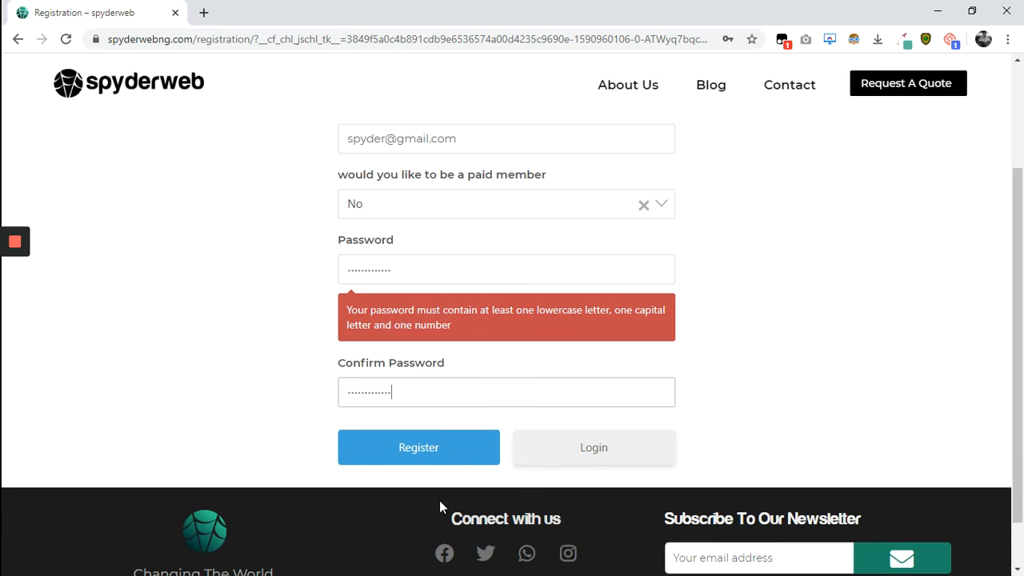
{"action": "left_click", "coordinate": [452, 464]}
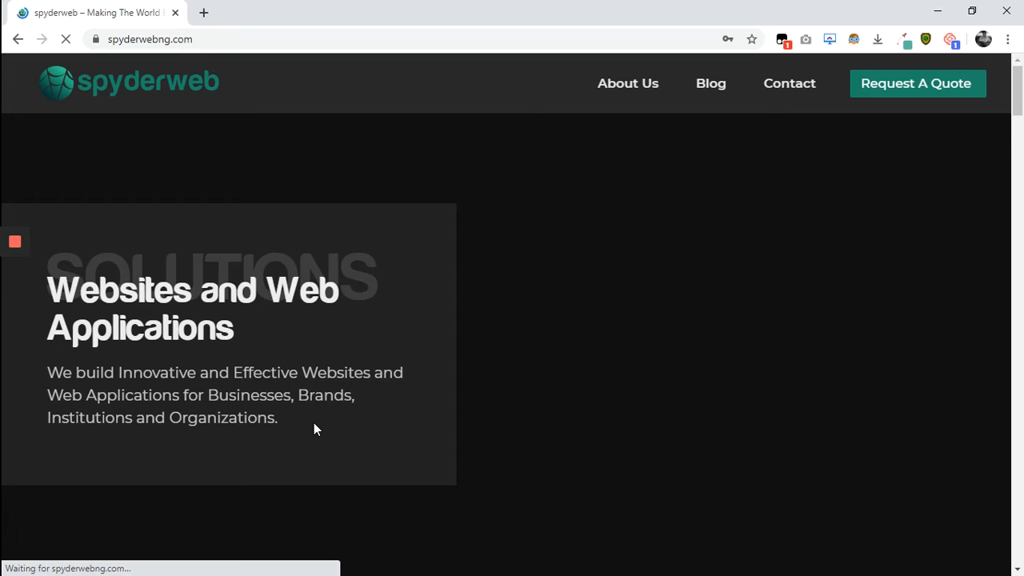
Dismiss Chrome's save-password prompt, restore the window, and bring the Registration page window forward.
{"action": "scroll", "coordinate": [314, 424], "scroll_direction": "down", "scroll_amount": 15}
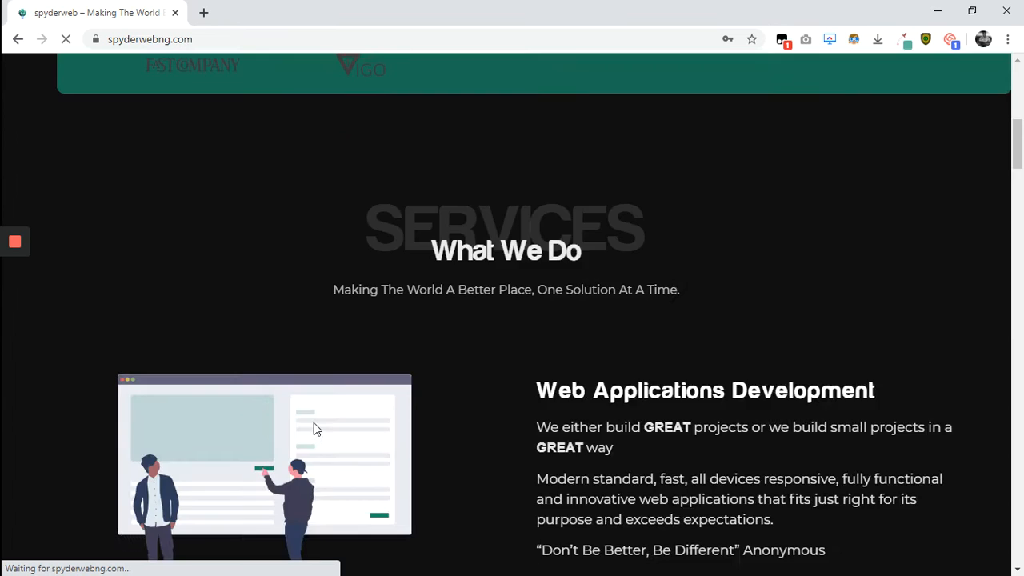
{"action": "scroll", "coordinate": [314, 423], "scroll_direction": "up", "scroll_amount": 15}
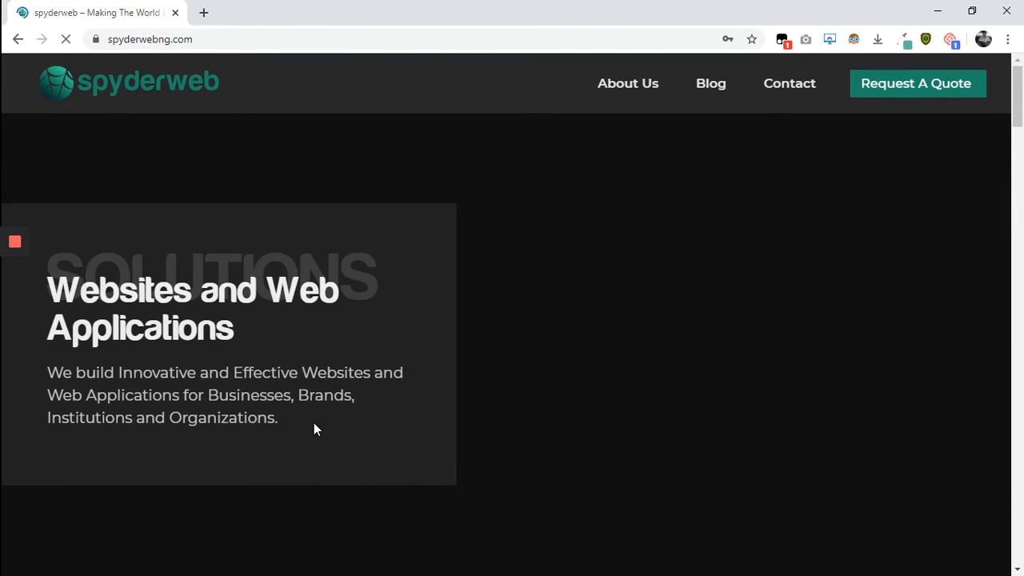
{"action": "scroll", "coordinate": [314, 430], "scroll_direction": "down", "scroll_amount": 2}
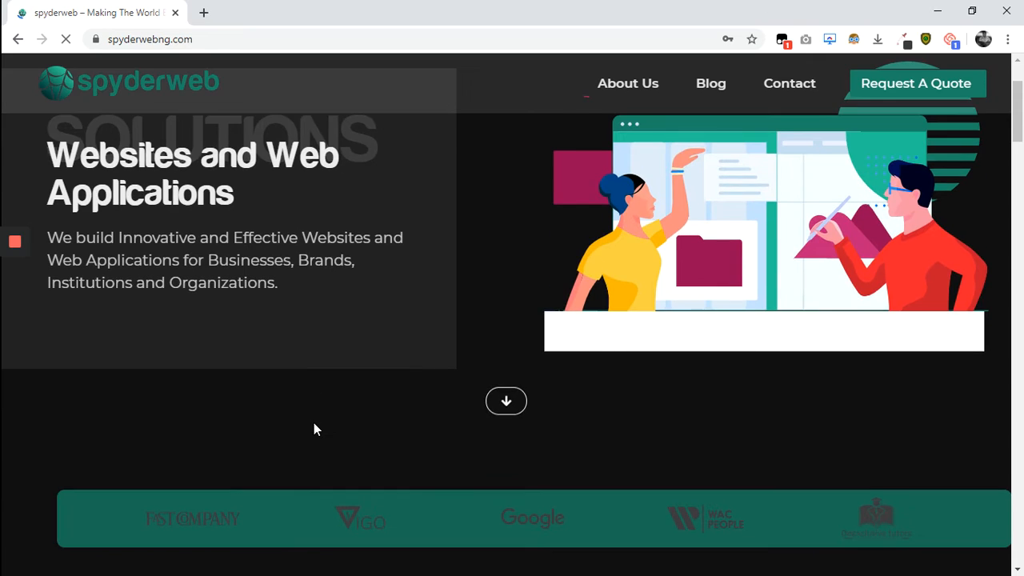
{"action": "scroll", "coordinate": [313, 422], "scroll_direction": "up", "scroll_amount": 3}
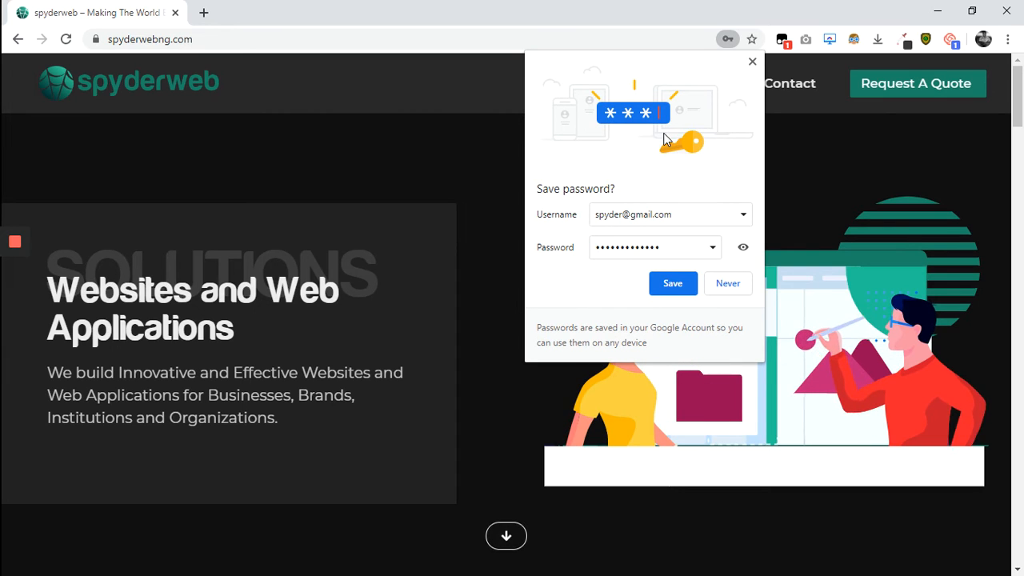
{"action": "left_click", "coordinate": [752, 61]}
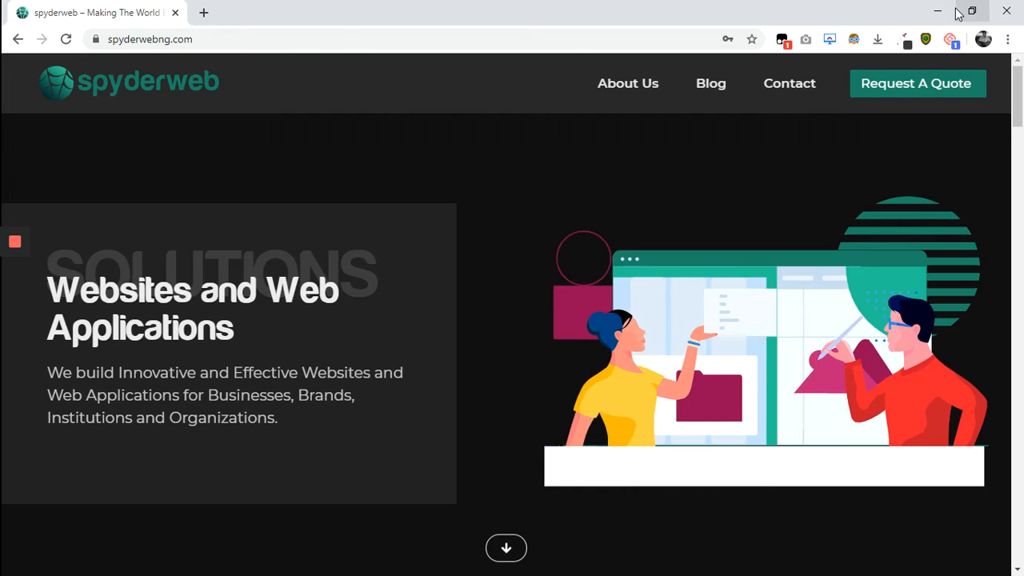
{"action": "double_click", "coordinate": [842, 9]}
{"action": "mouse_move", "coordinate": [2, 320]}
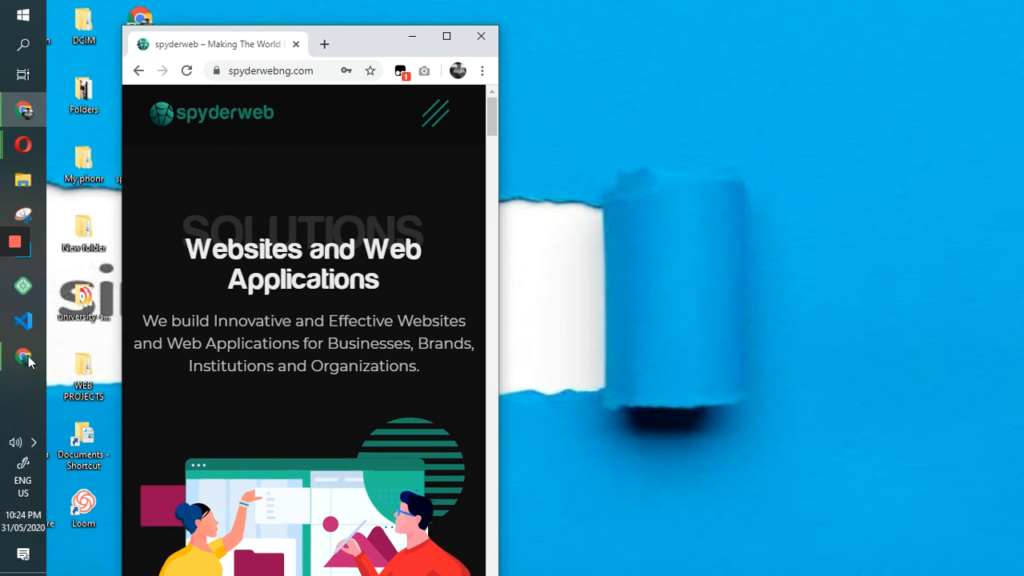
{"action": "left_click", "coordinate": [23, 364]}
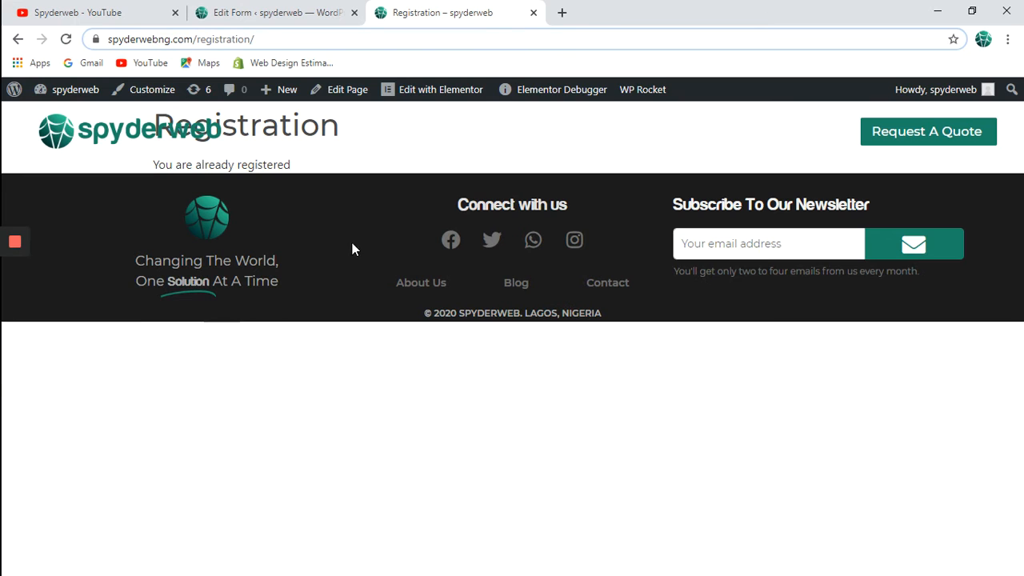
From the Edit Form tab, go to MC4WP > Mailchimp and save the API settings.
{"action": "left_click", "coordinate": [280, 13]}
{"action": "scroll", "coordinate": [286, 400], "scroll_direction": "down", "scroll_amount": 1}
{"action": "scroll", "coordinate": [286, 404], "scroll_direction": "down", "scroll_amount": 2}
{"action": "scroll", "coordinate": [286, 405], "scroll_direction": "up", "scroll_amount": 3}
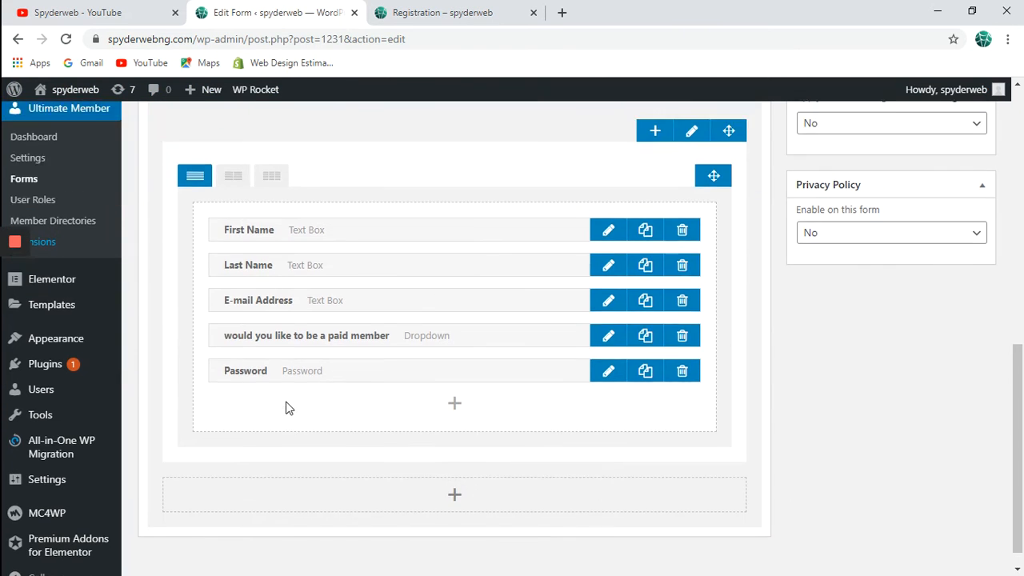
{"action": "scroll", "coordinate": [101, 417], "scroll_direction": "down", "scroll_amount": 5}
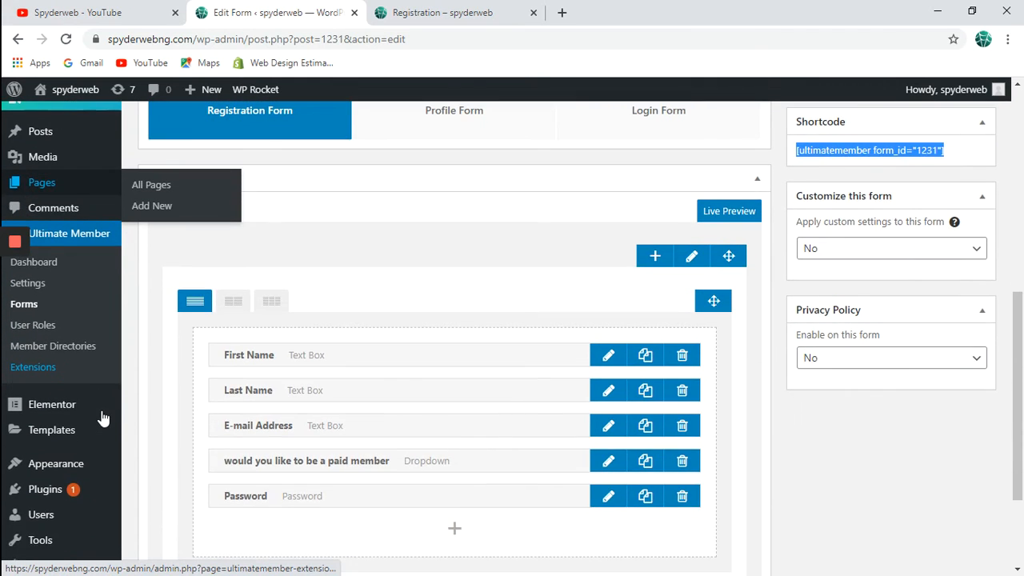
{"action": "mouse_move", "coordinate": [96, 491]}
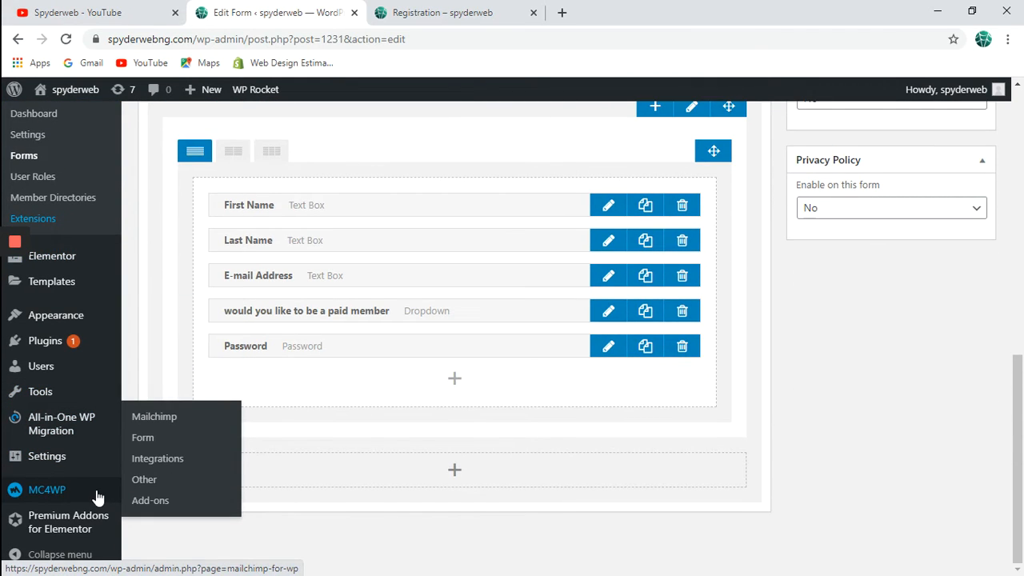
{"action": "left_click", "coordinate": [163, 421]}
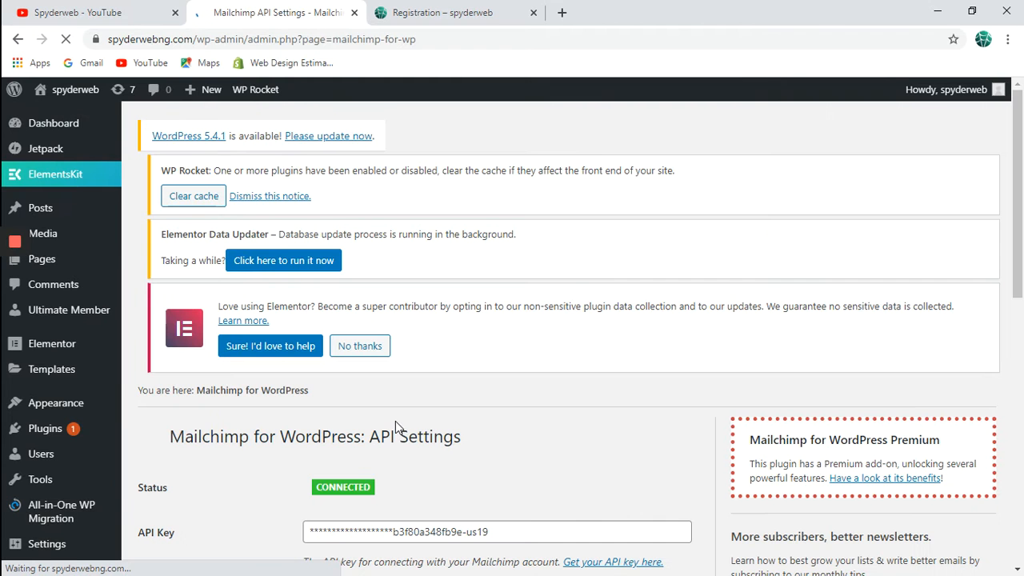
{"action": "scroll", "coordinate": [396, 428], "scroll_direction": "down", "scroll_amount": 3}
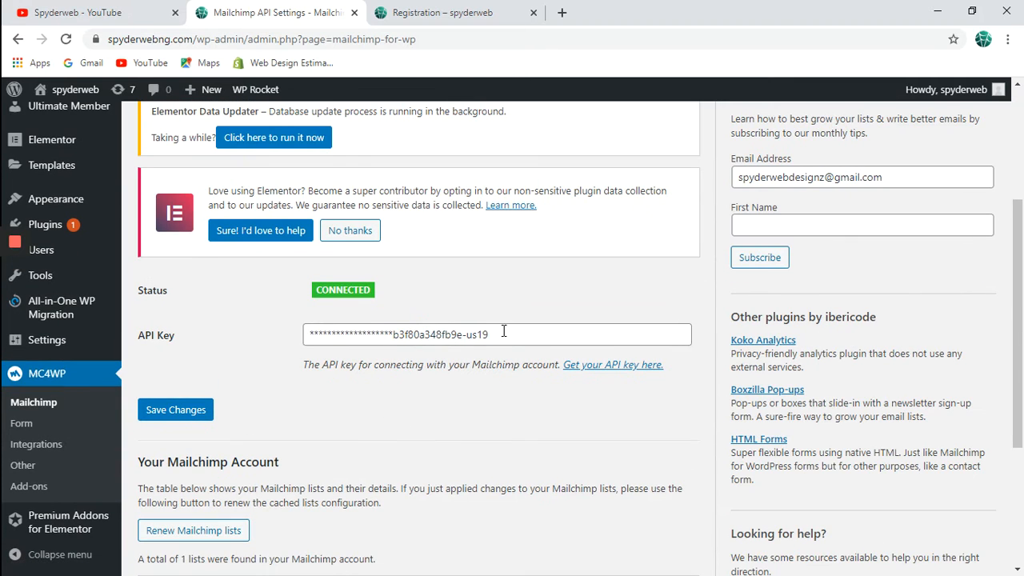
{"action": "left_click", "coordinate": [504, 332]}
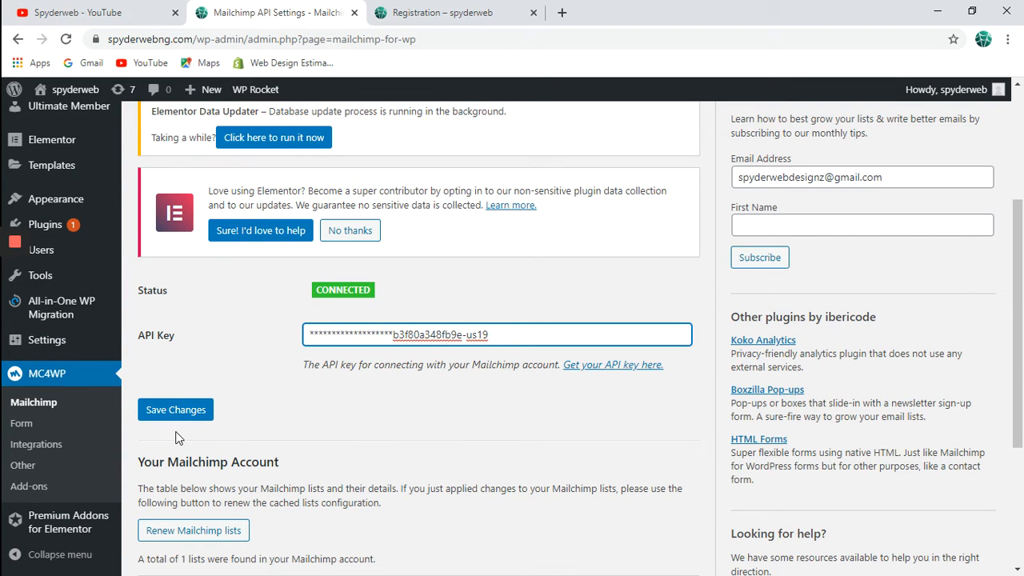
{"action": "left_click", "coordinate": [200, 410]}
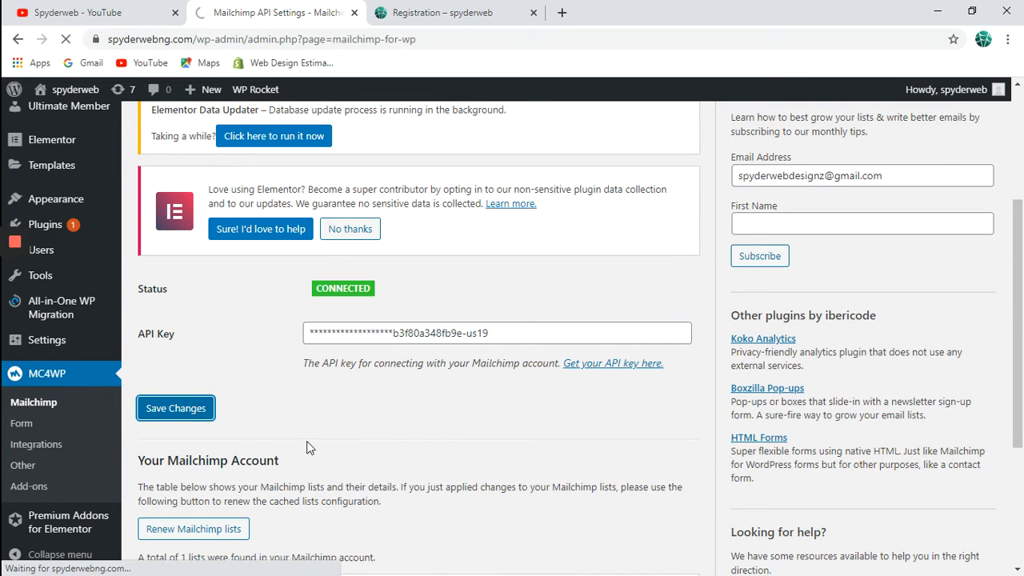
{"action": "scroll", "coordinate": [306, 447], "scroll_direction": "down", "scroll_amount": 3}
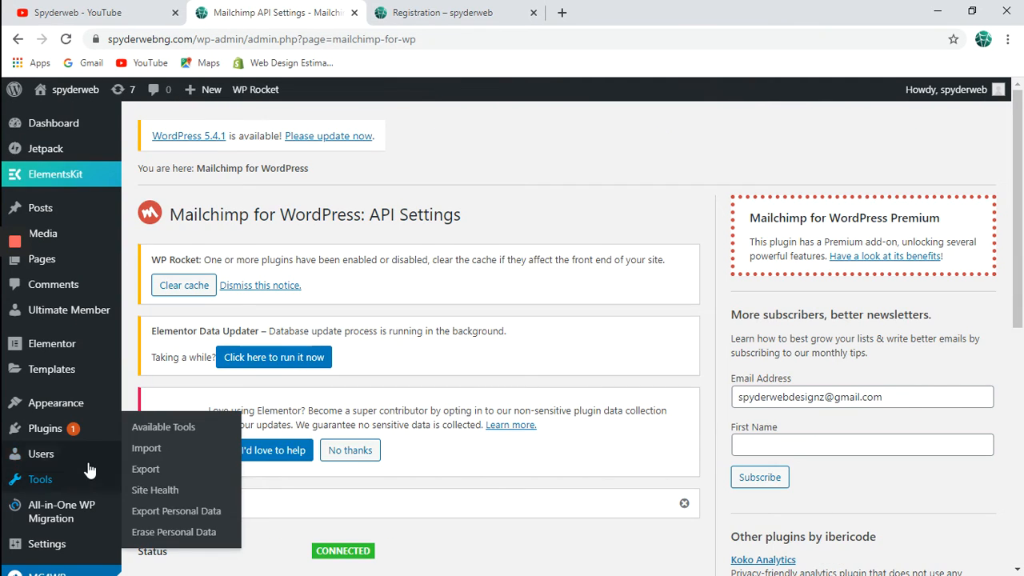
Review Users > All Users with its three accounts, then return to MC4WP > Mailchimp.
{"action": "mouse_move", "coordinate": [92, 464]}
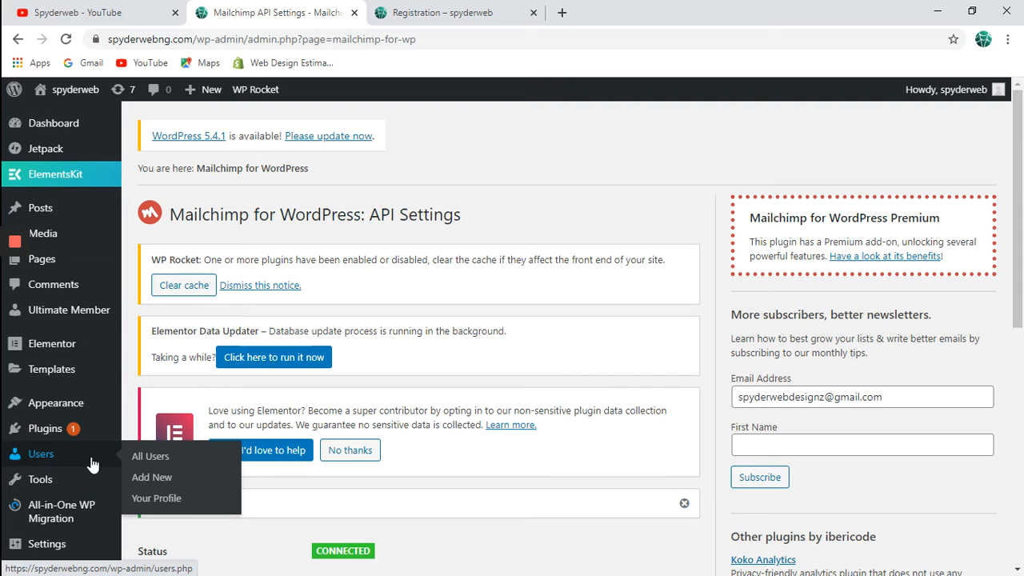
{"action": "left_click", "coordinate": [152, 456]}
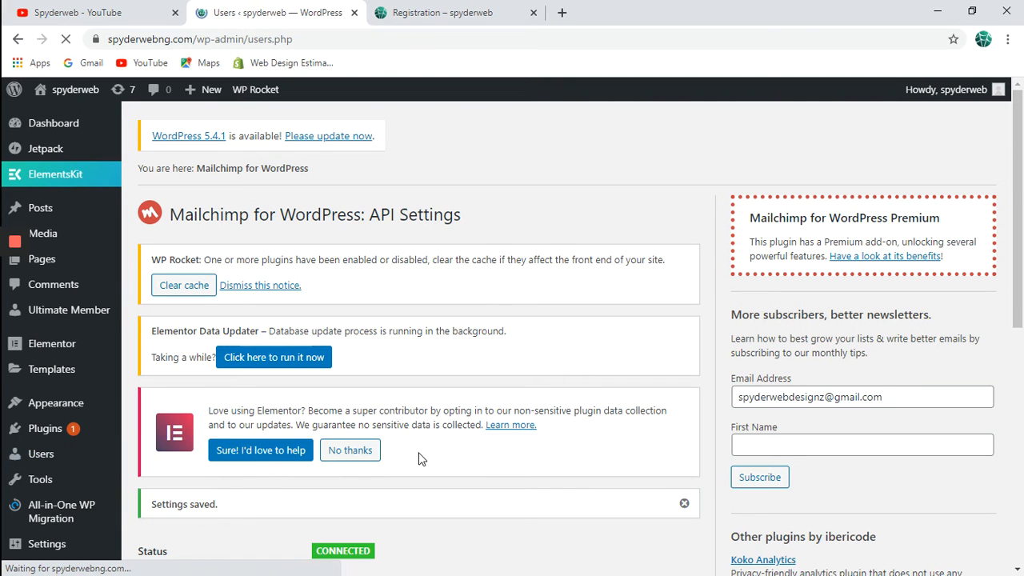
{"action": "scroll", "coordinate": [422, 460], "scroll_direction": "down", "scroll_amount": 3}
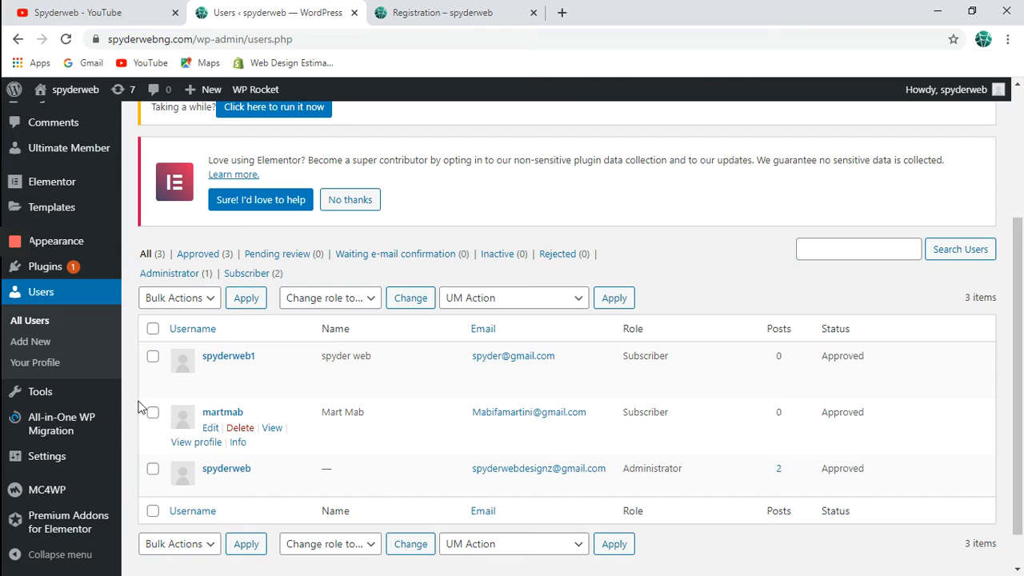
{"action": "mouse_move", "coordinate": [86, 493]}
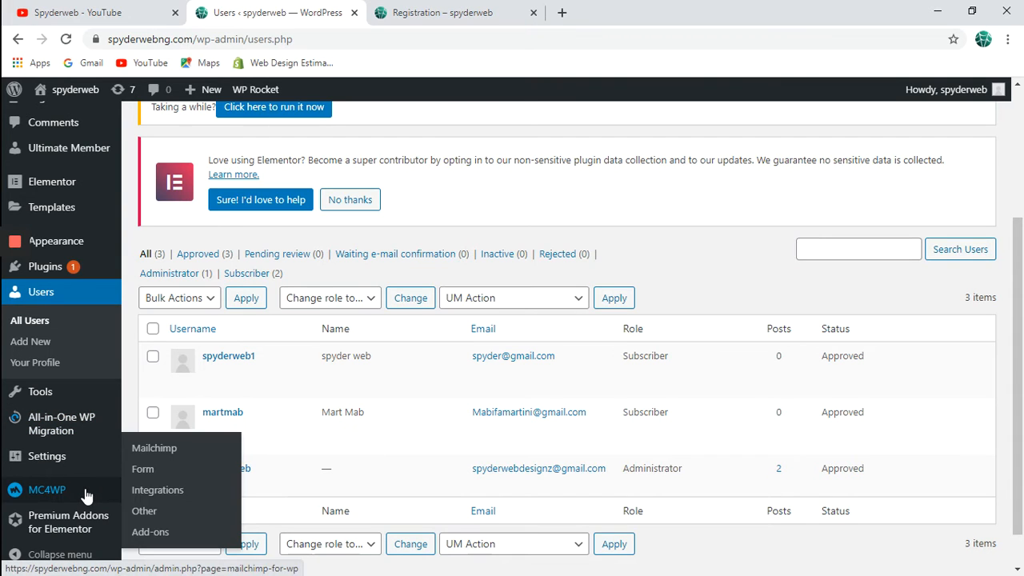
{"action": "left_click", "coordinate": [160, 450]}
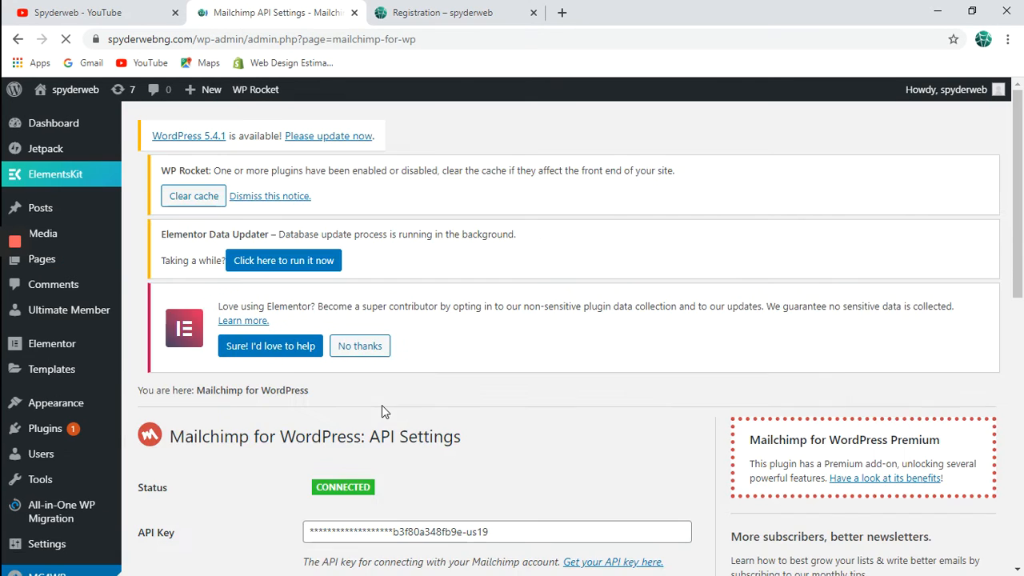
Check the Mailchimp Integrations list and open the active UltimateMember integration settings.
{"action": "scroll", "coordinate": [382, 412], "scroll_direction": "down", "scroll_amount": 2}
{"action": "scroll", "coordinate": [320, 436], "scroll_direction": "down", "scroll_amount": 3}
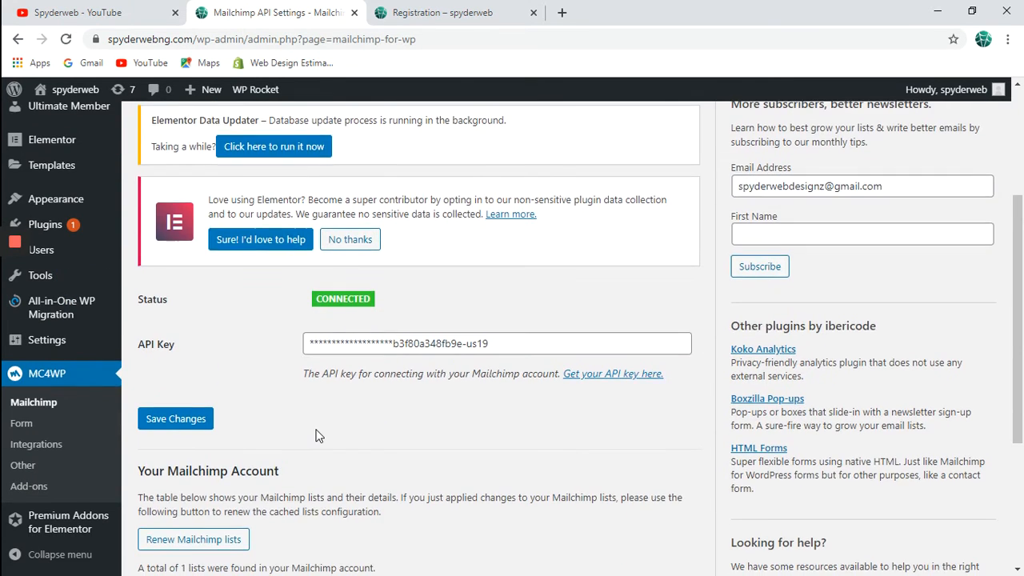
{"action": "left_click", "coordinate": [31, 443]}
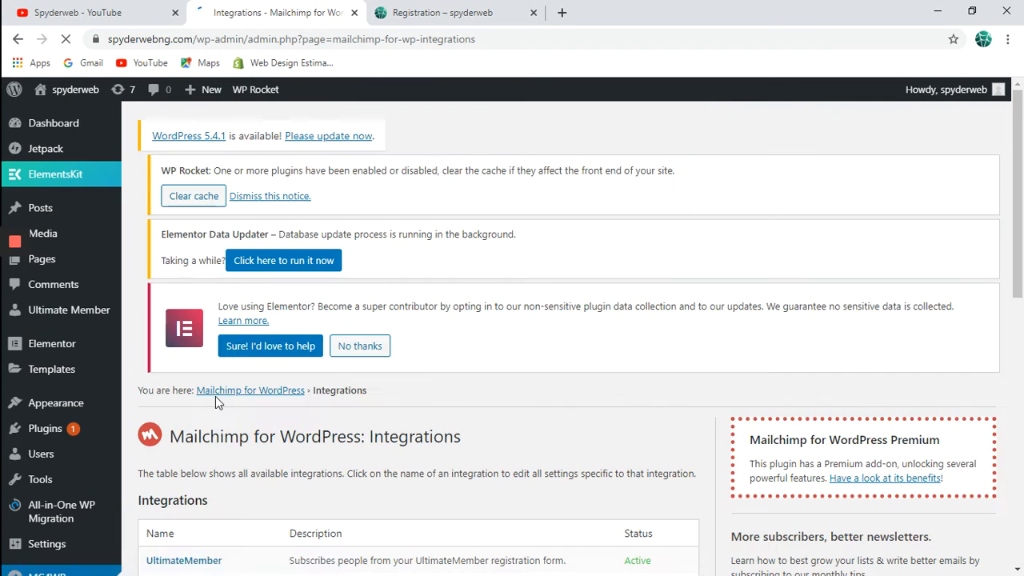
{"action": "scroll", "coordinate": [215, 397], "scroll_direction": "down", "scroll_amount": 2}
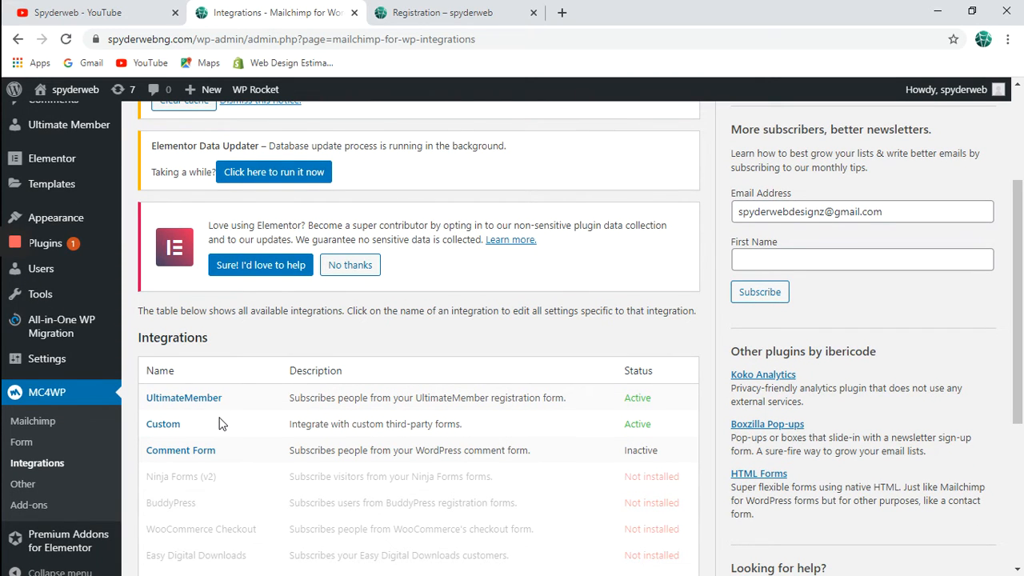
{"action": "scroll", "coordinate": [221, 424], "scroll_direction": "down", "scroll_amount": 3}
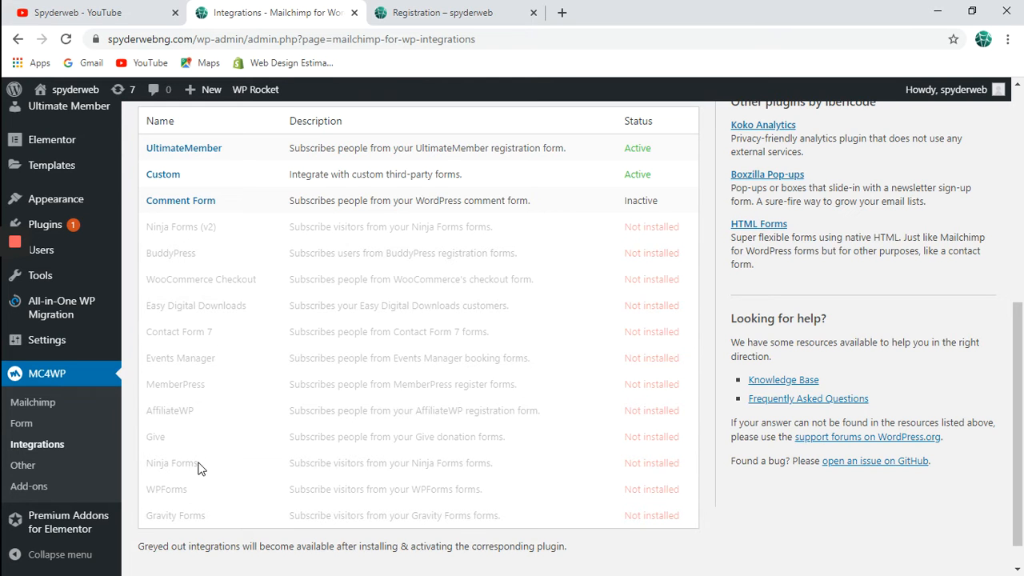
{"action": "scroll", "coordinate": [203, 504], "scroll_direction": "up", "scroll_amount": 2}
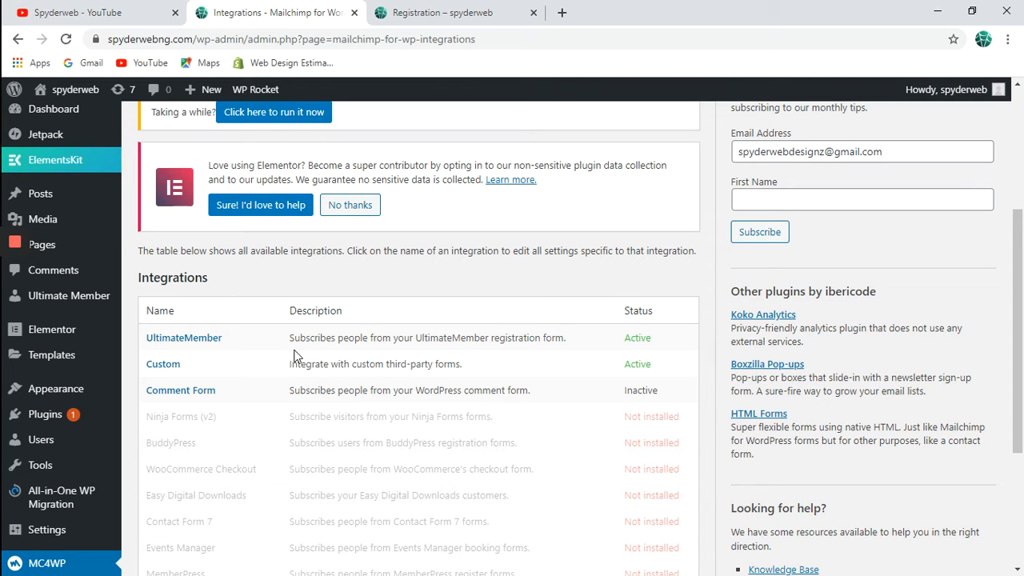
{"action": "left_click", "coordinate": [213, 338]}
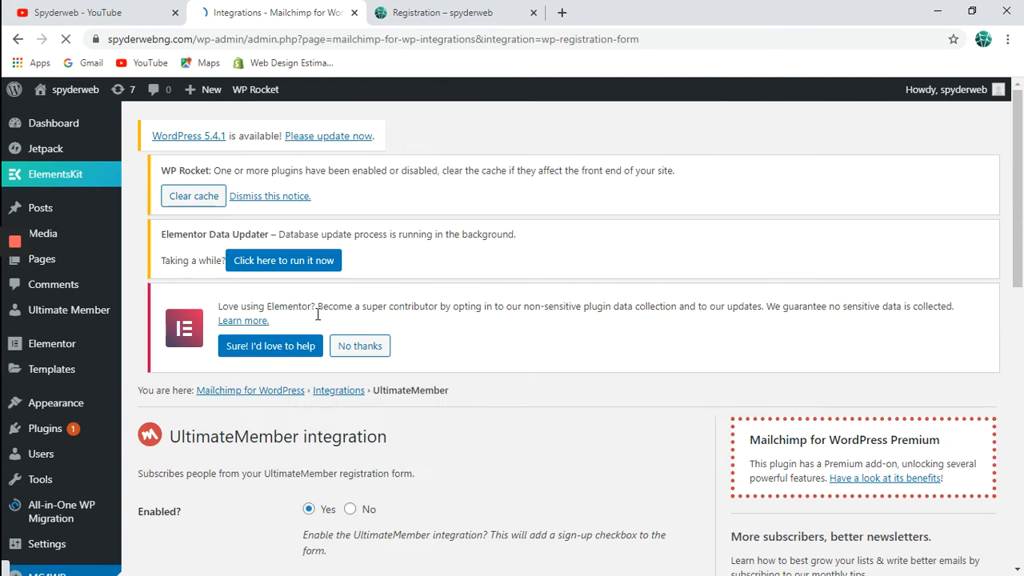
Keep Implicit subscription at Yes and save the Mailchimp UltimateMember integration settings.
{"action": "scroll", "coordinate": [318, 314], "scroll_direction": "down", "scroll_amount": 3}
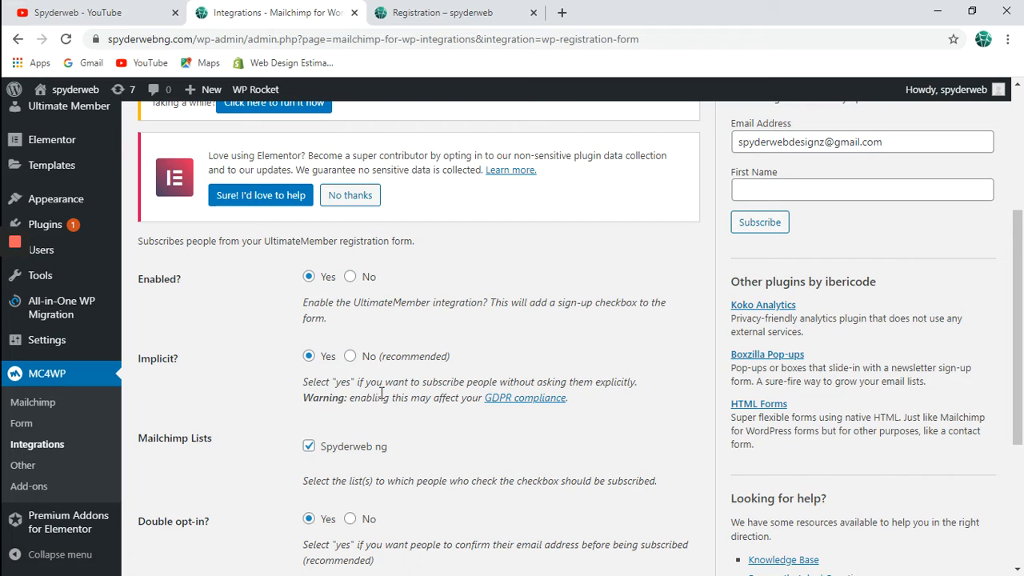
{"action": "scroll", "coordinate": [424, 404], "scroll_direction": "down", "scroll_amount": 1}
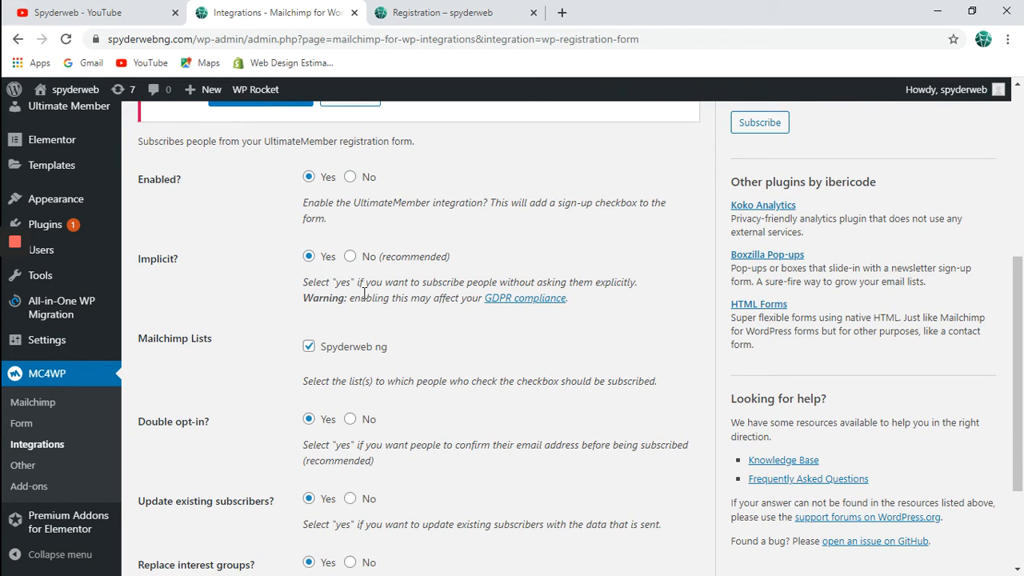
{"action": "left_click", "coordinate": [351, 257]}
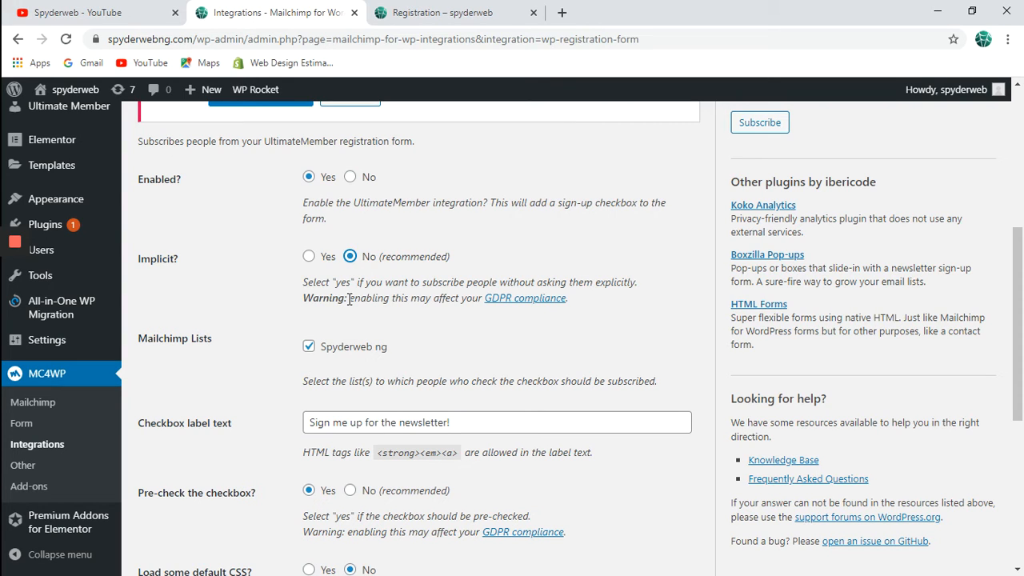
{"action": "left_click", "coordinate": [309, 257]}
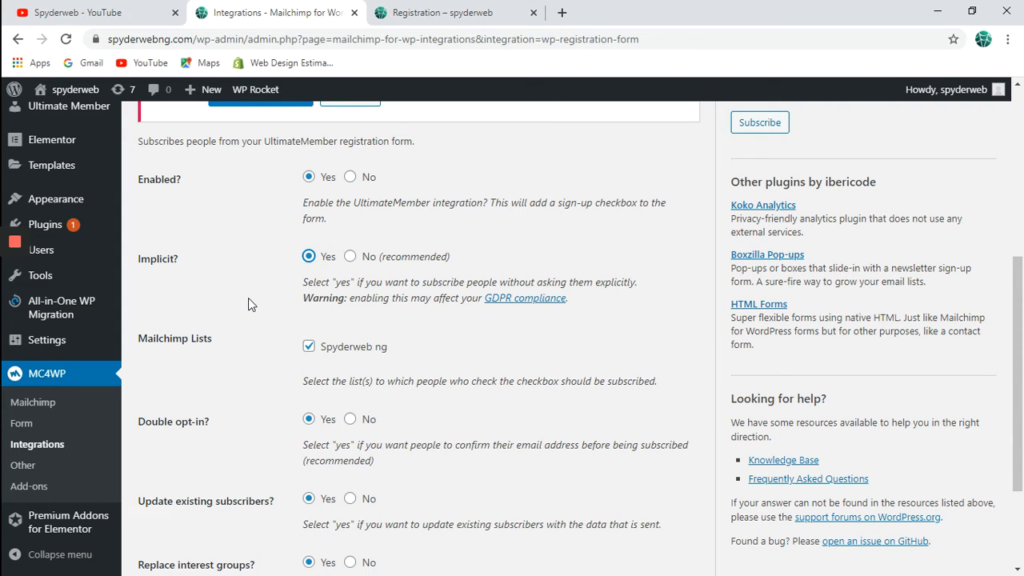
{"action": "scroll", "coordinate": [248, 303], "scroll_direction": "down", "scroll_amount": 2}
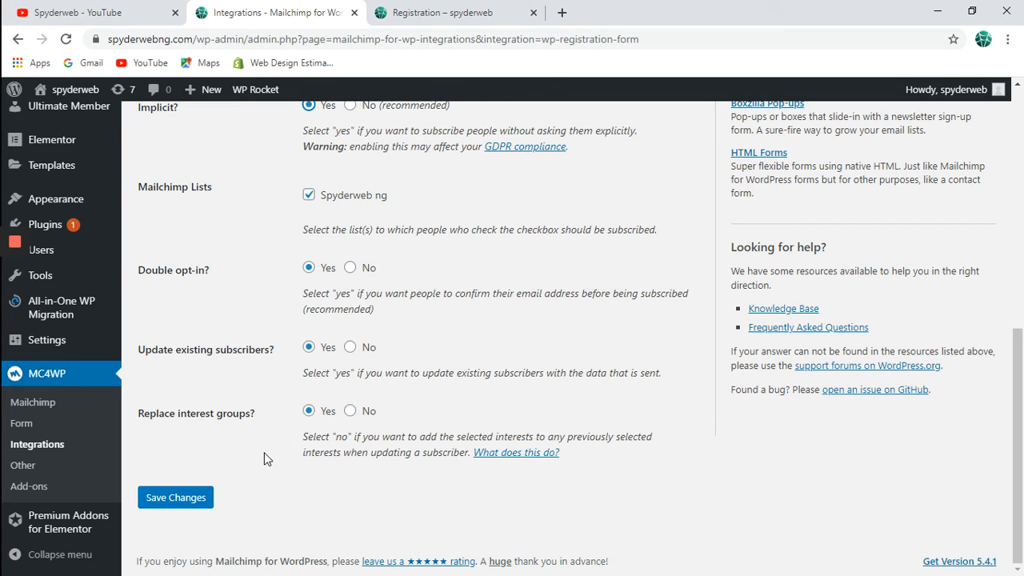
{"action": "left_click_drag", "start_coordinate": [214, 465], "coordinate": [190, 506]}
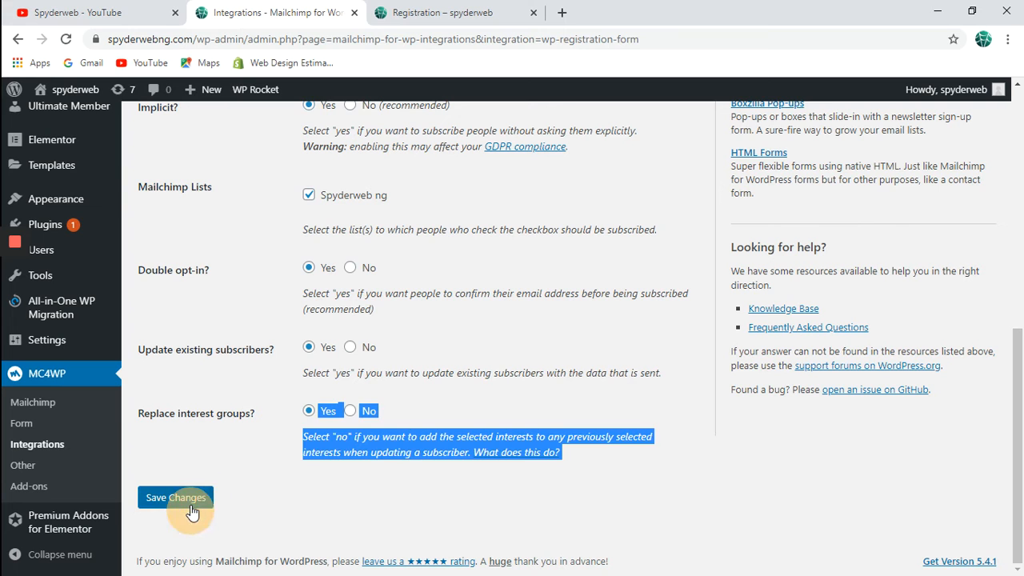
{"action": "left_click", "coordinate": [191, 505]}
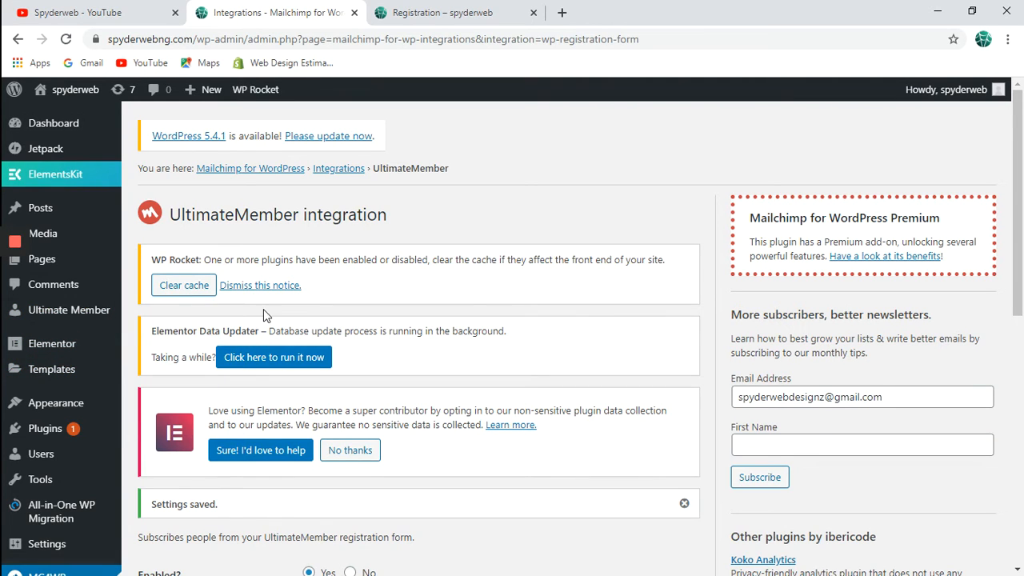
{"action": "mouse_move", "coordinate": [95, 321]}
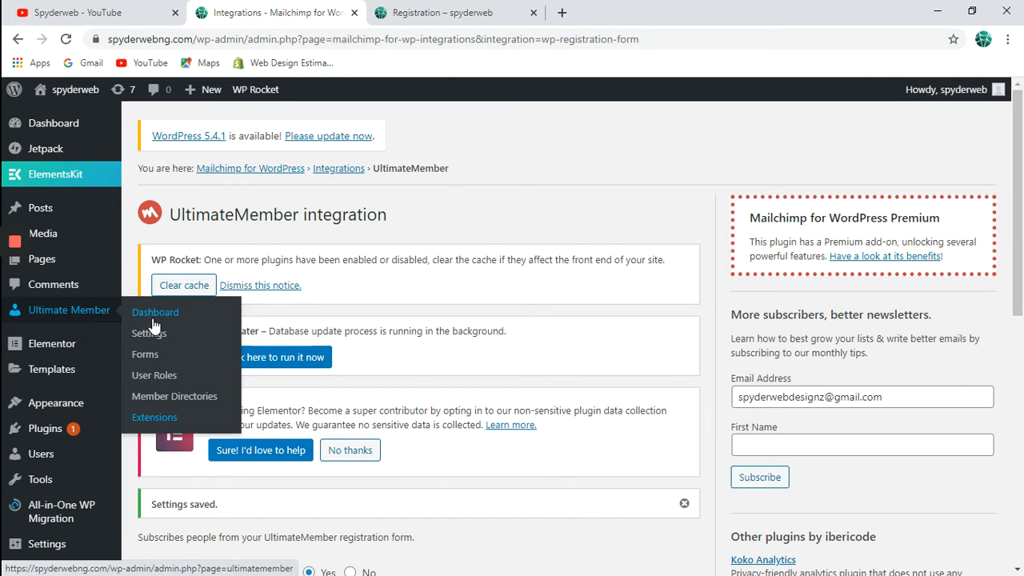
{"action": "left_click", "coordinate": [562, 13]}
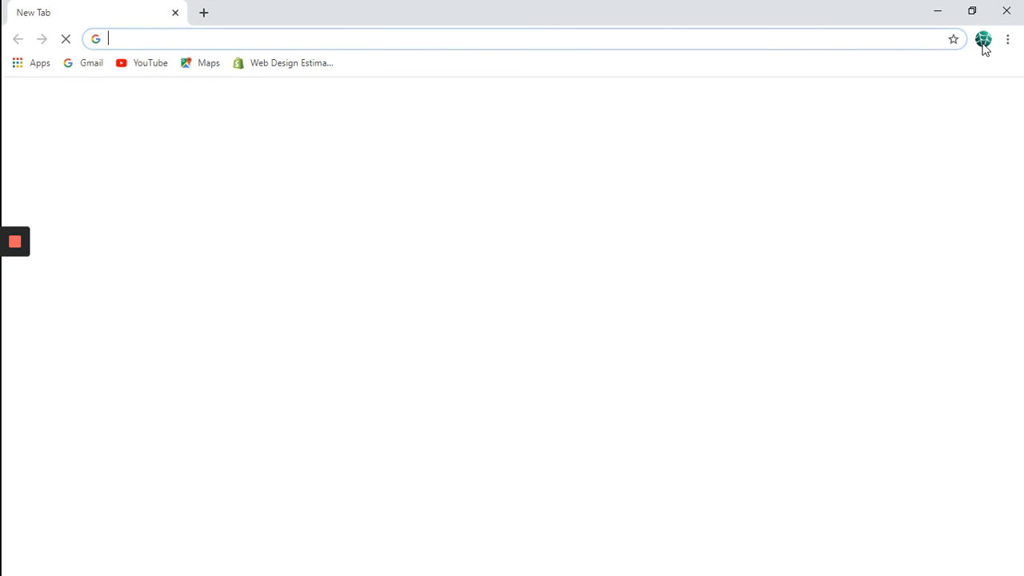
{"action": "left_click", "coordinate": [1009, 11]}
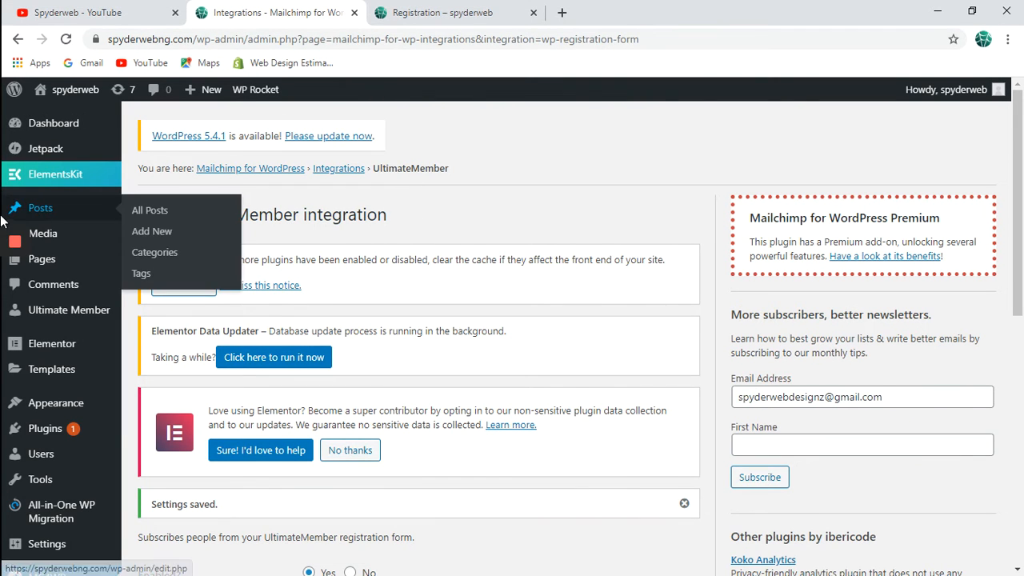
{"action": "left_click", "coordinate": [935, 11]}
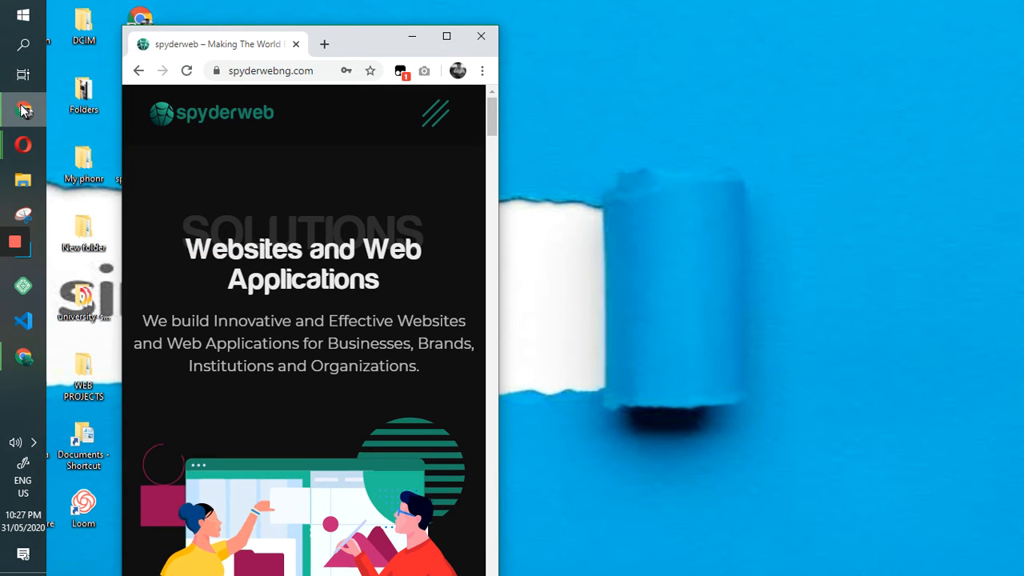
{"action": "mouse_move", "coordinate": [24, 111]}
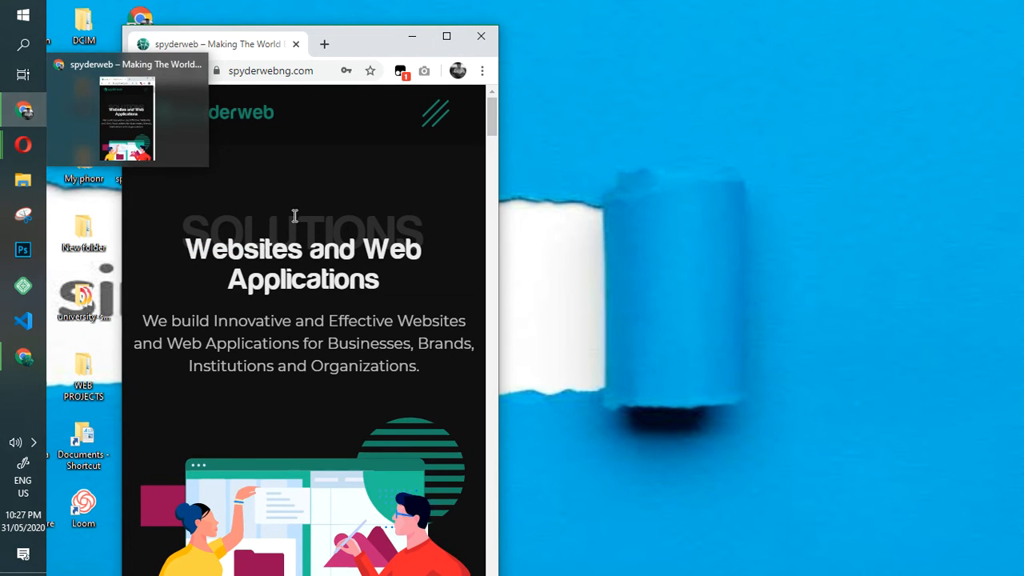
{"action": "left_click", "coordinate": [446, 36]}
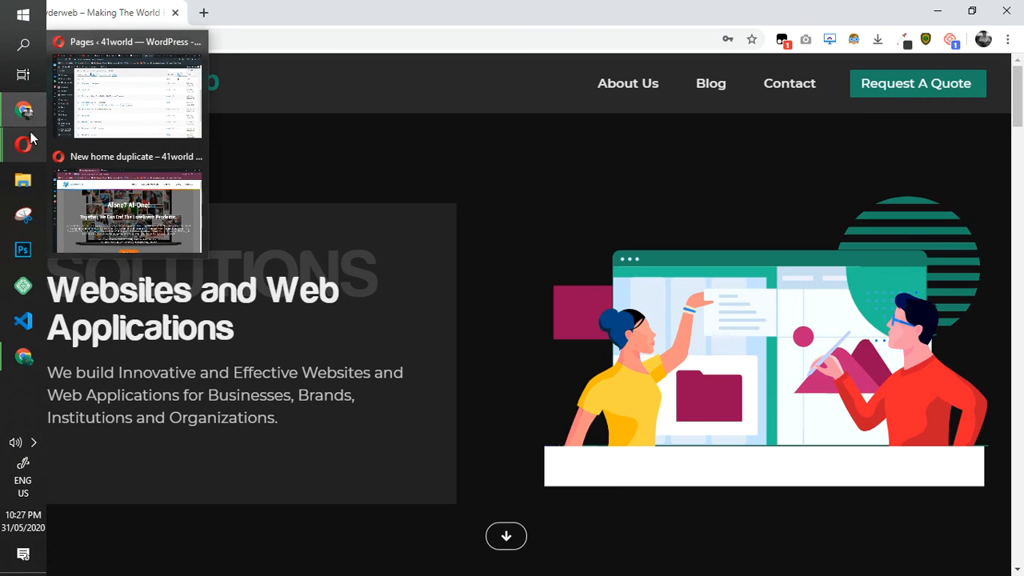
{"action": "mouse_move", "coordinate": [25, 369]}
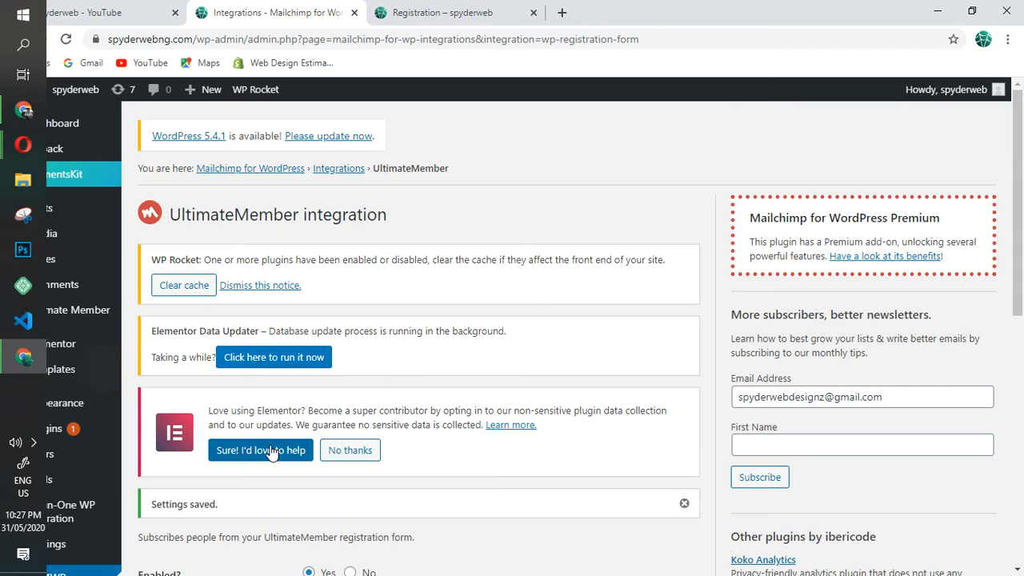
{"action": "left_click", "coordinate": [25, 370]}
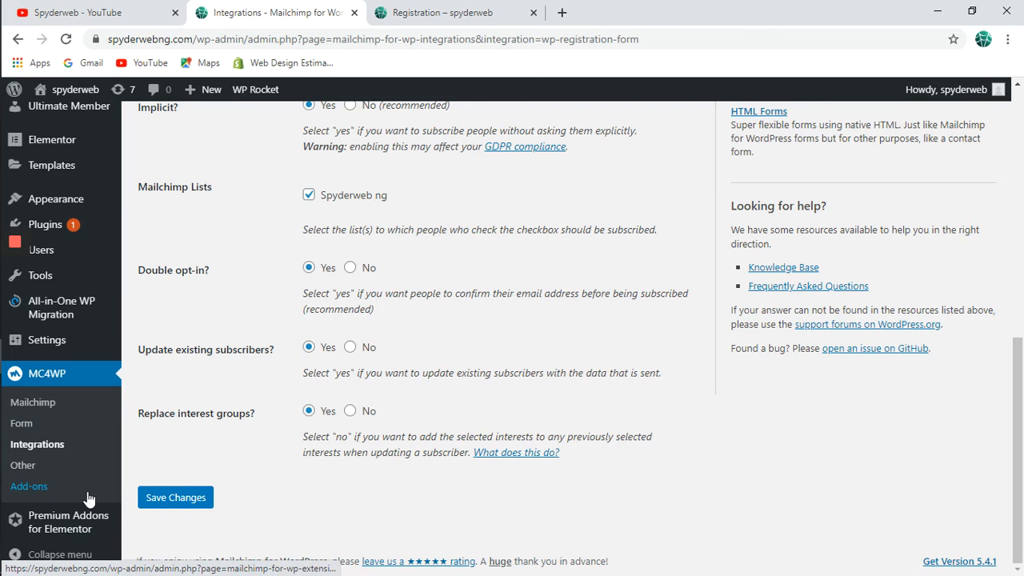
{"action": "scroll", "coordinate": [86, 496], "scroll_direction": "up", "scroll_amount": 1}
{"action": "mouse_move", "coordinate": [87, 330]}
{"action": "mouse_move", "coordinate": [94, 299]}
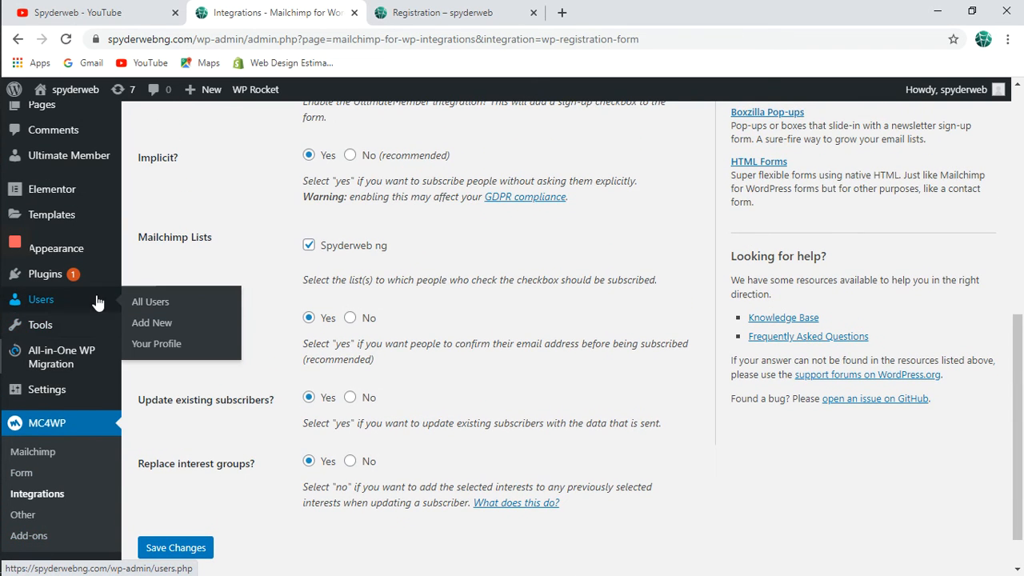
Delete the test subscriber from All Users, then bring the spyderwebng.com window forward.
{"action": "left_click", "coordinate": [152, 301]}
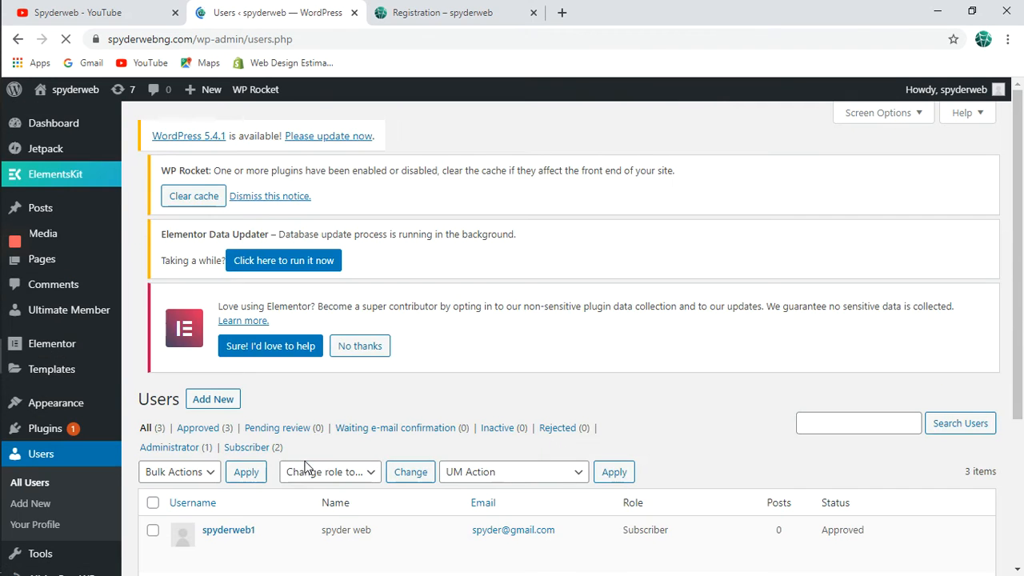
{"action": "scroll", "coordinate": [304, 469], "scroll_direction": "down", "scroll_amount": 3}
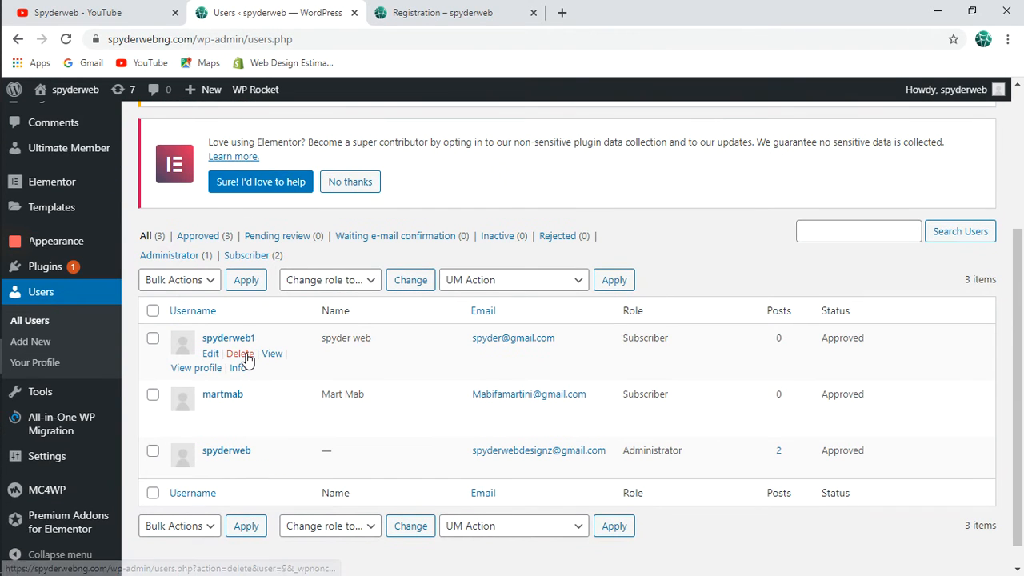
{"action": "left_click", "coordinate": [242, 355]}
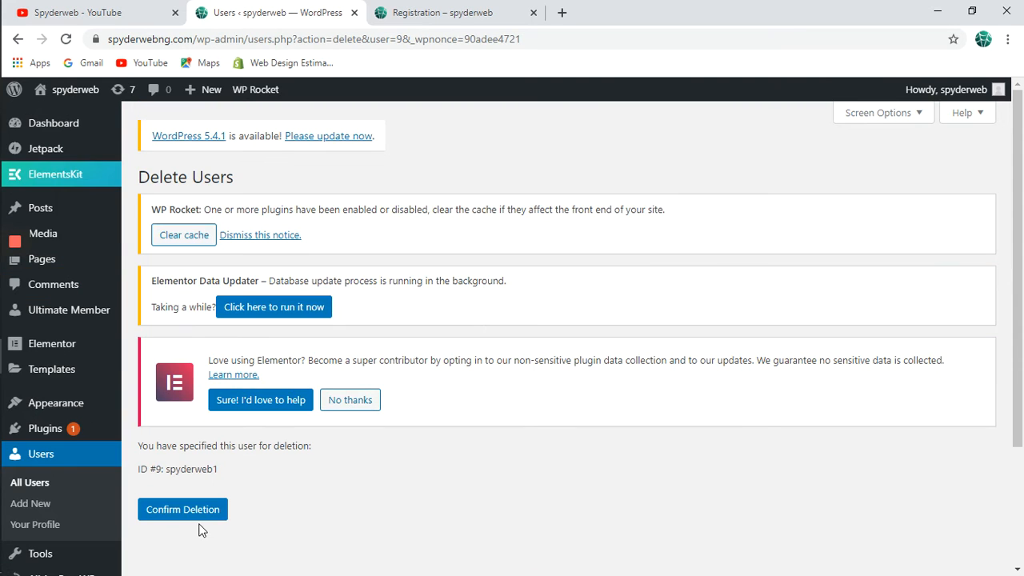
{"action": "left_click", "coordinate": [204, 517]}
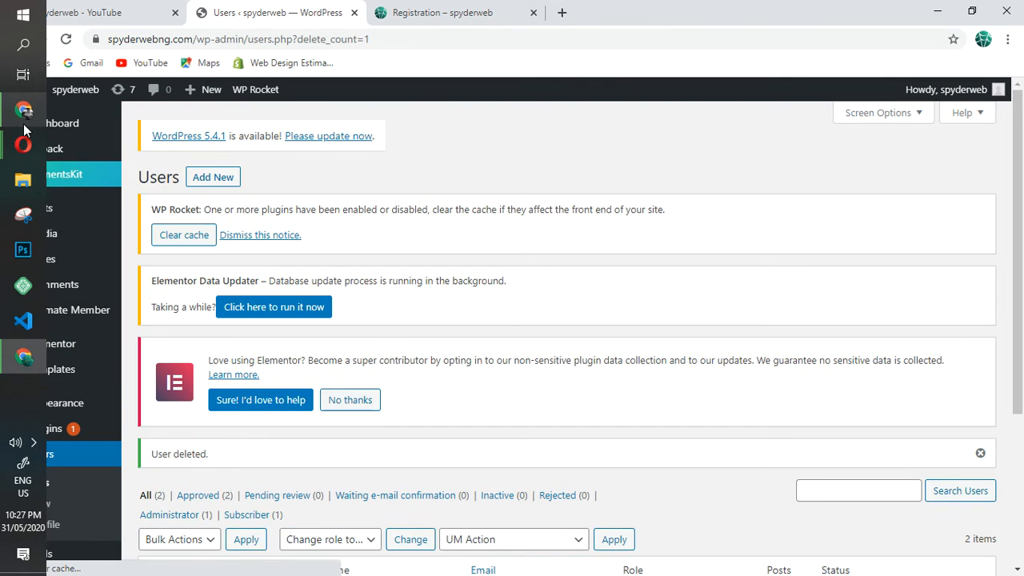
{"action": "mouse_move", "coordinate": [24, 109]}
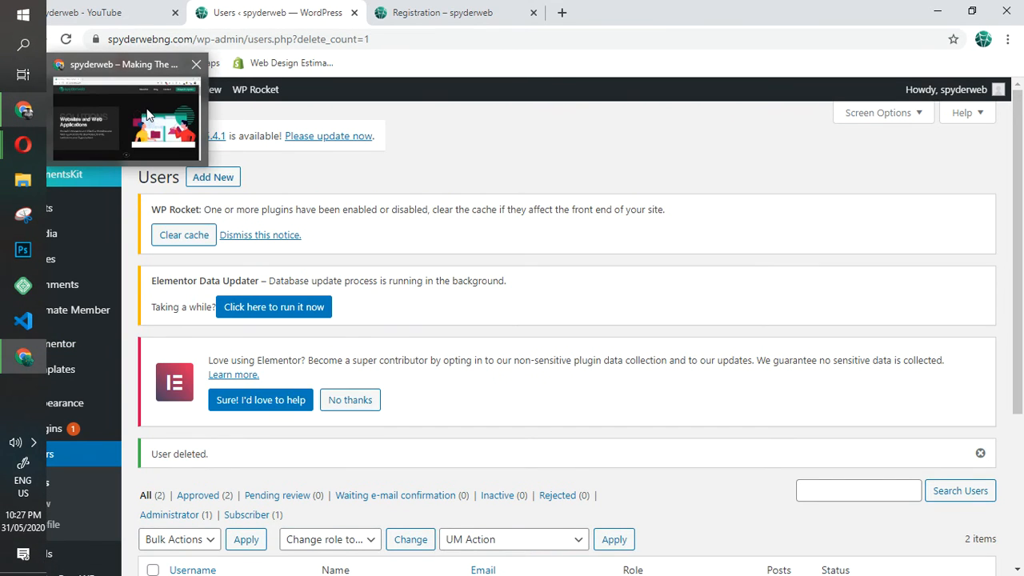
{"action": "left_click", "coordinate": [146, 116]}
Reload the site homepage, then load the spyderwebng.com/registration page.
{"action": "left_click", "coordinate": [231, 39]}
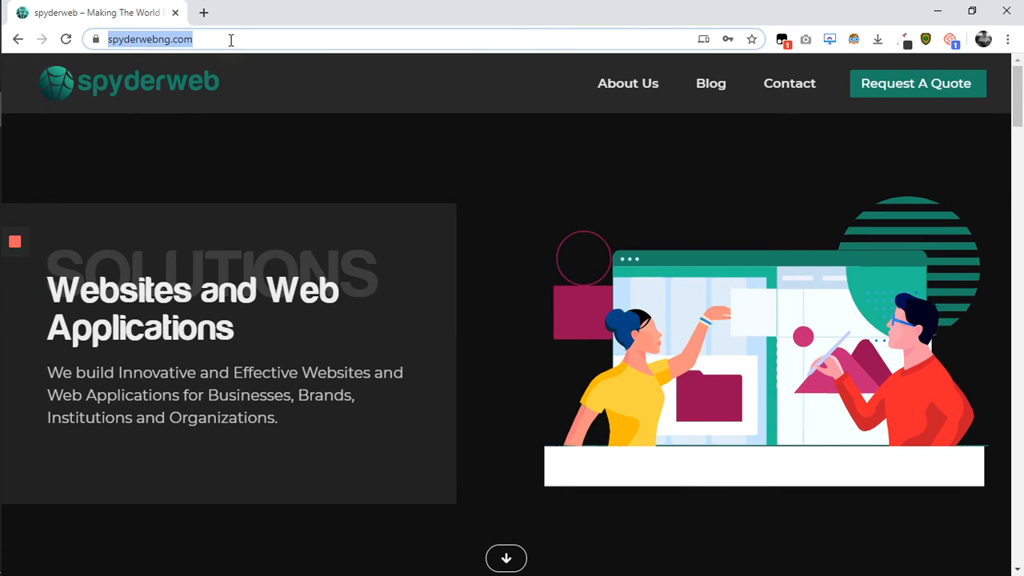
{"action": "key", "text": "Return"}
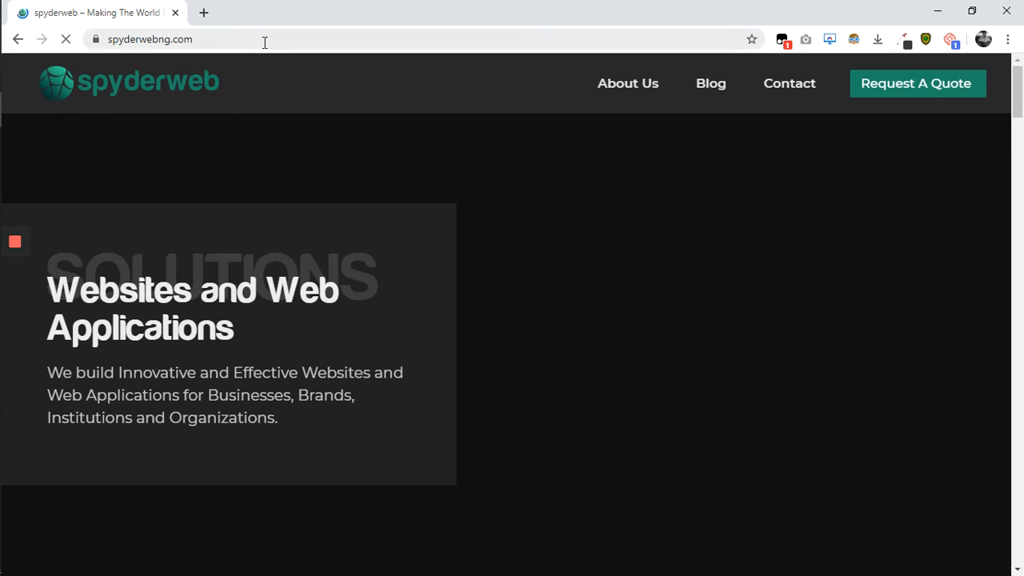
{"action": "left_click", "coordinate": [264, 40]}
{"action": "left_click", "coordinate": [264, 42]}
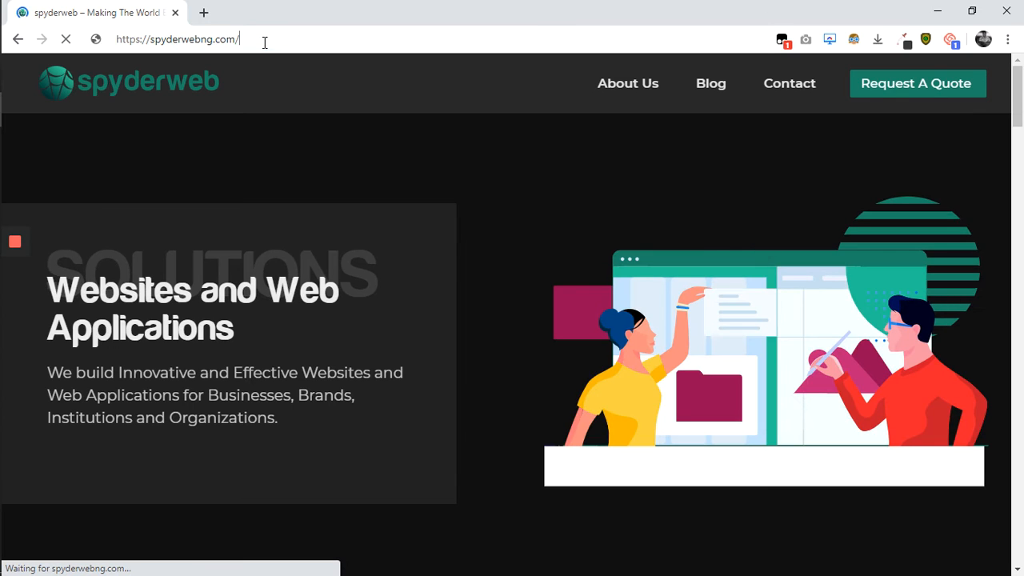
{"action": "type", "text": "/regis"}
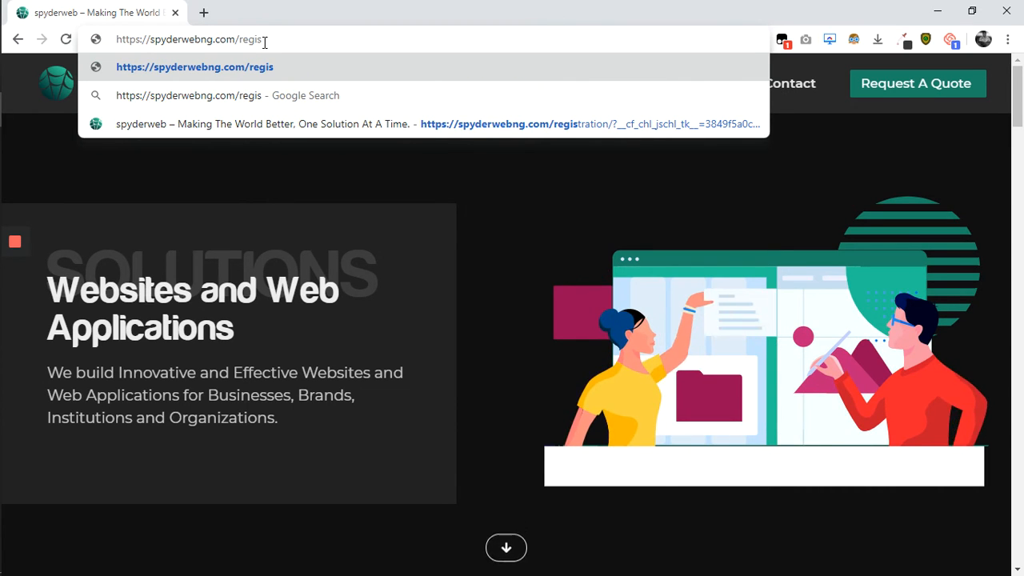
{"action": "type", "text": "tration"}
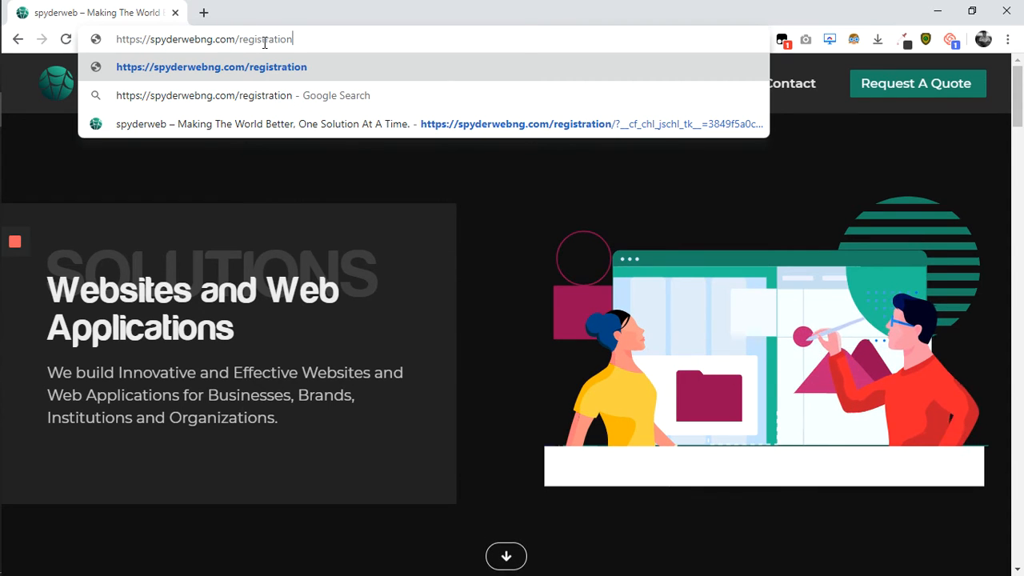
{"action": "key", "text": "Return"}
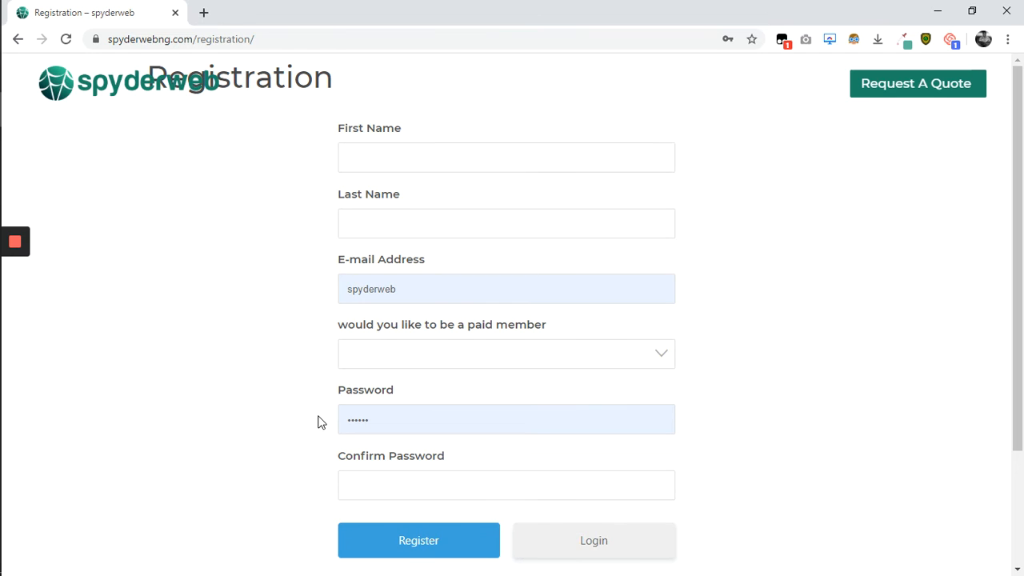
{"action": "scroll", "coordinate": [318, 422], "scroll_direction": "down", "scroll_amount": 2}
{"action": "scroll", "coordinate": [318, 421], "scroll_direction": "up", "scroll_amount": 2}
{"action": "scroll", "coordinate": [318, 421], "scroll_direction": "down", "scroll_amount": 1}
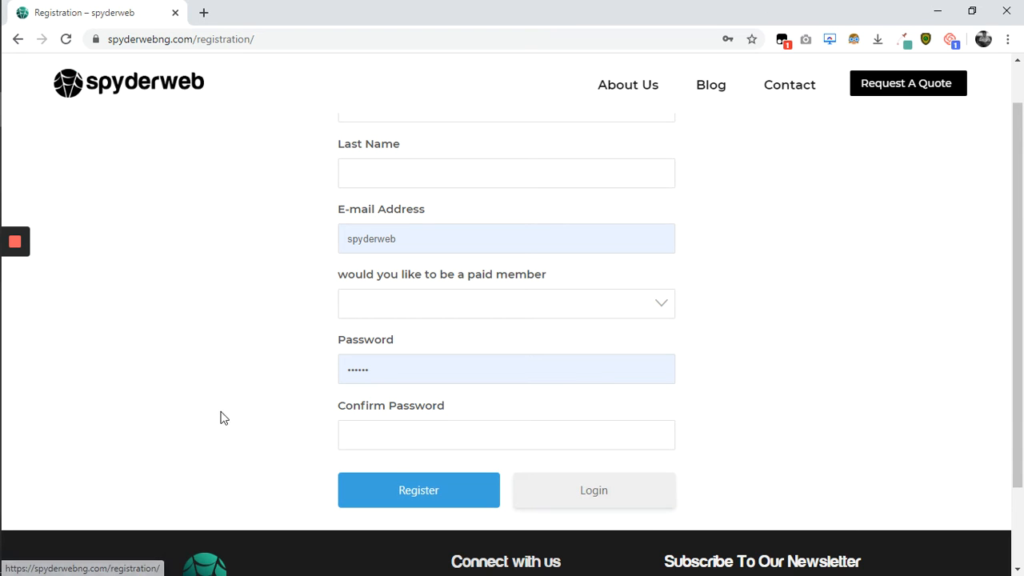
{"action": "mouse_move", "coordinate": [3, 342]}
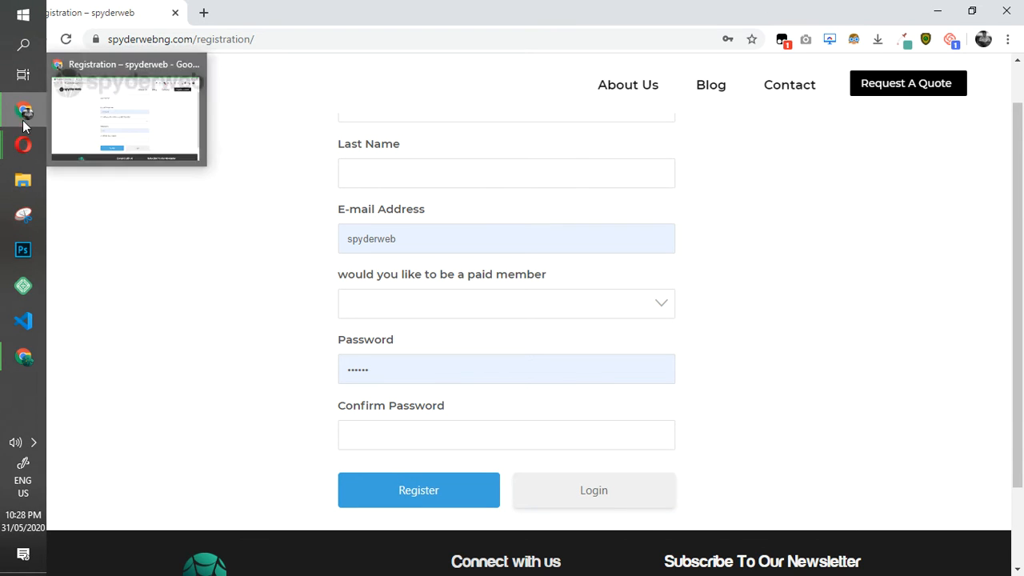
{"action": "mouse_move", "coordinate": [34, 376]}
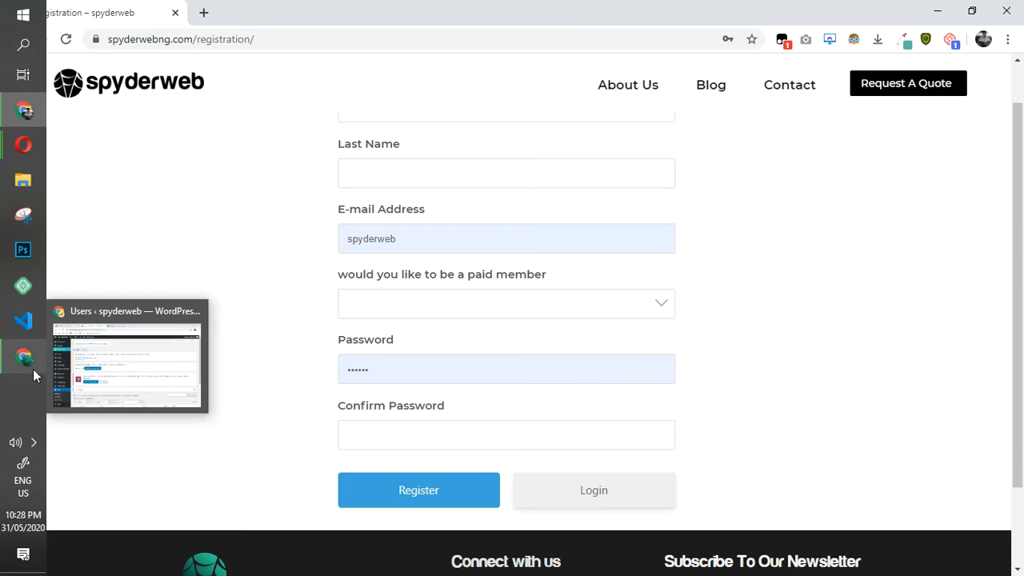
Switch back to the WordPress admin window and open the Ultimate Member settings.
{"action": "left_click", "coordinate": [179, 367]}
{"action": "scroll", "coordinate": [224, 455], "scroll_direction": "down", "scroll_amount": 2}
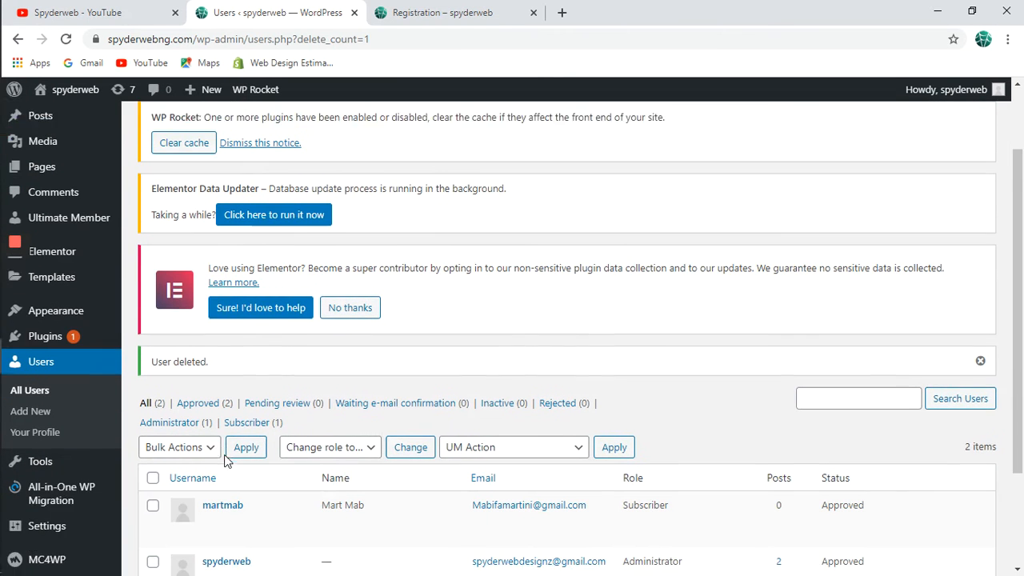
{"action": "mouse_move", "coordinate": [99, 186]}
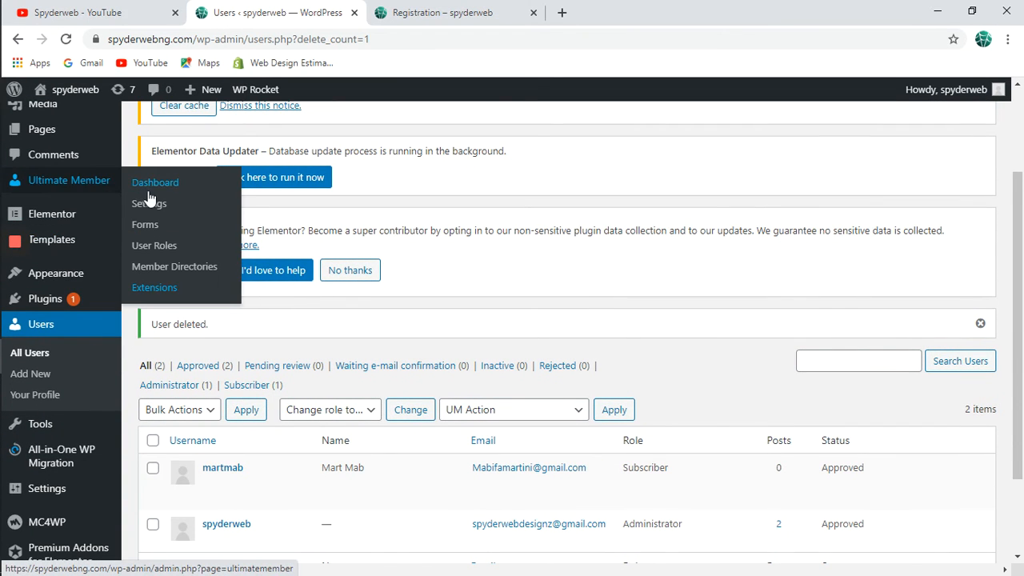
{"action": "left_click", "coordinate": [149, 204]}
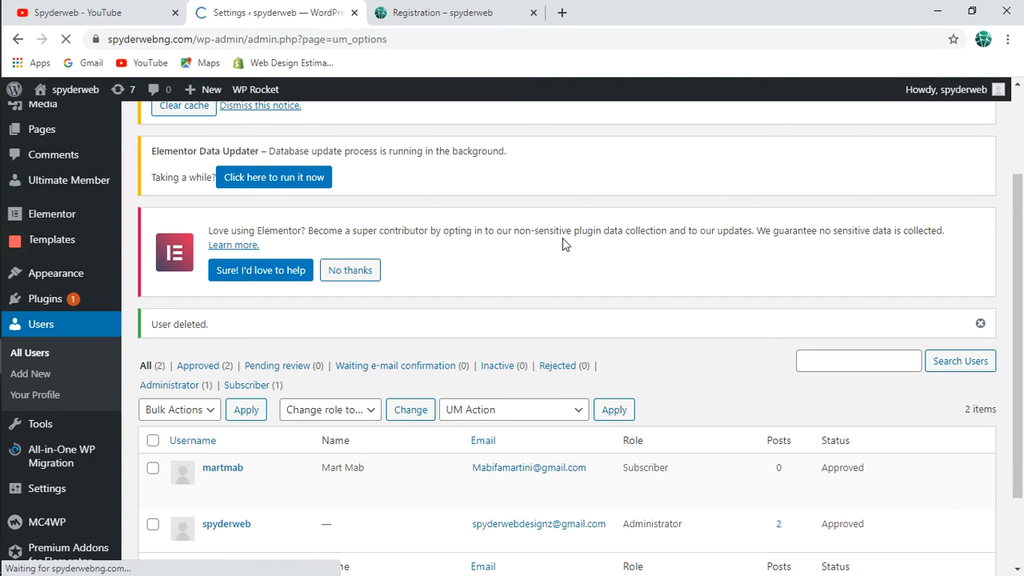
Browse through the Ultimate Member Appearance settings.
{"action": "scroll", "coordinate": [563, 245], "scroll_direction": "down", "scroll_amount": 1}
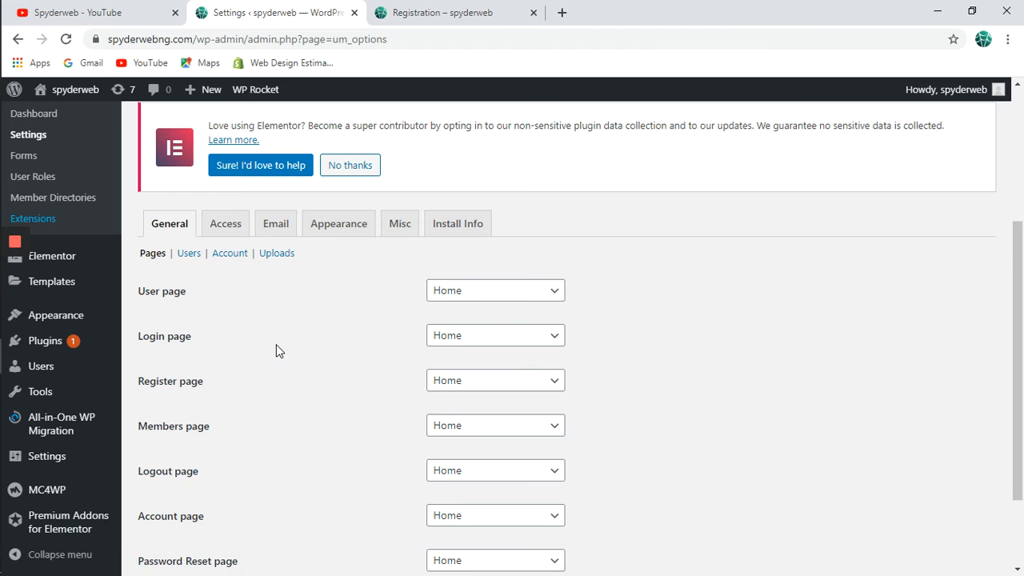
{"action": "scroll", "coordinate": [277, 349], "scroll_direction": "down", "scroll_amount": 1}
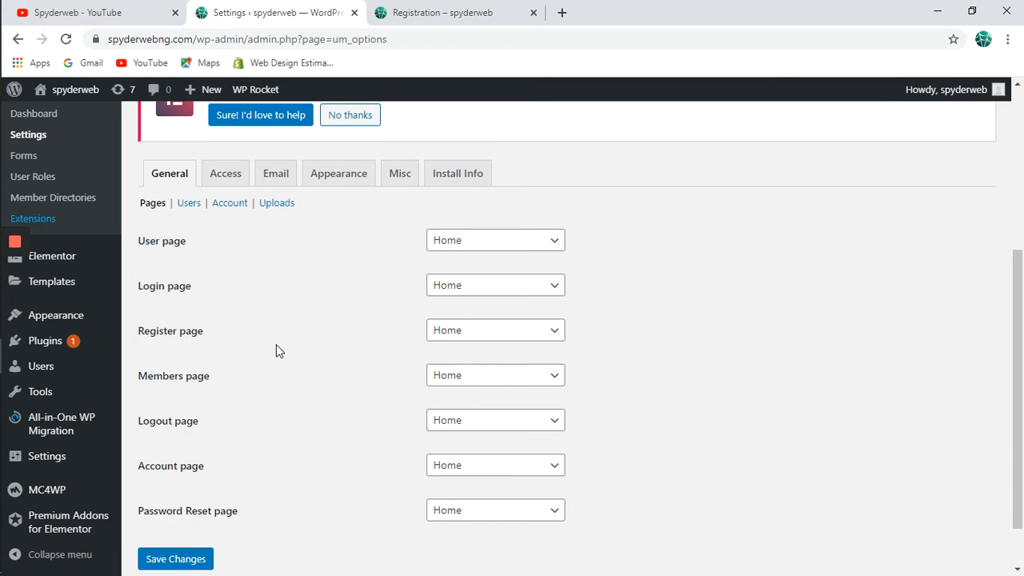
{"action": "left_click", "coordinate": [345, 172]}
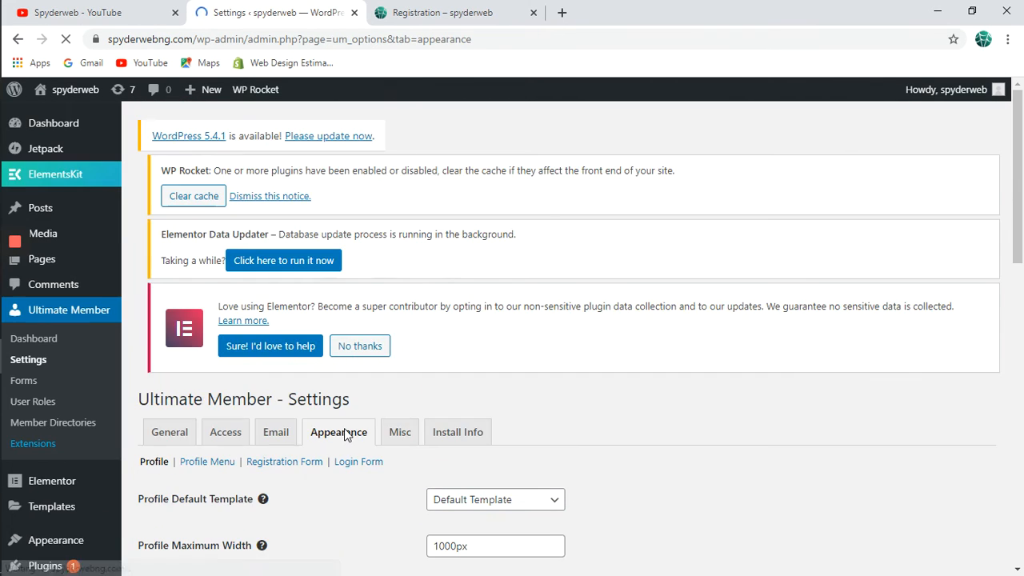
{"action": "scroll", "coordinate": [344, 435], "scroll_direction": "down", "scroll_amount": 2}
{"action": "scroll", "coordinate": [344, 428], "scroll_direction": "down", "scroll_amount": 1}
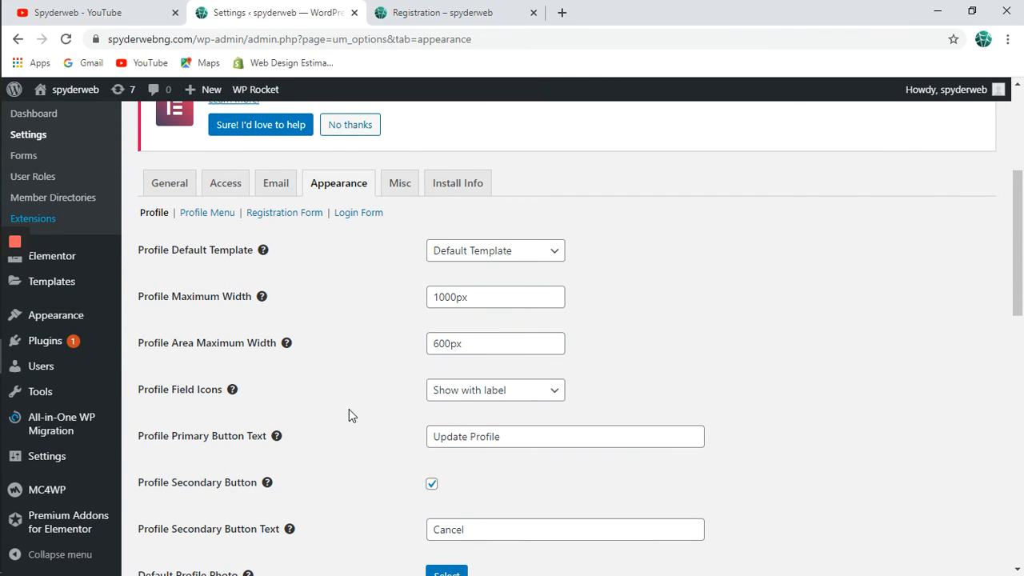
{"action": "scroll", "coordinate": [349, 401], "scroll_direction": "down", "scroll_amount": 4}
{"action": "scroll", "coordinate": [349, 402], "scroll_direction": "up", "scroll_amount": 2}
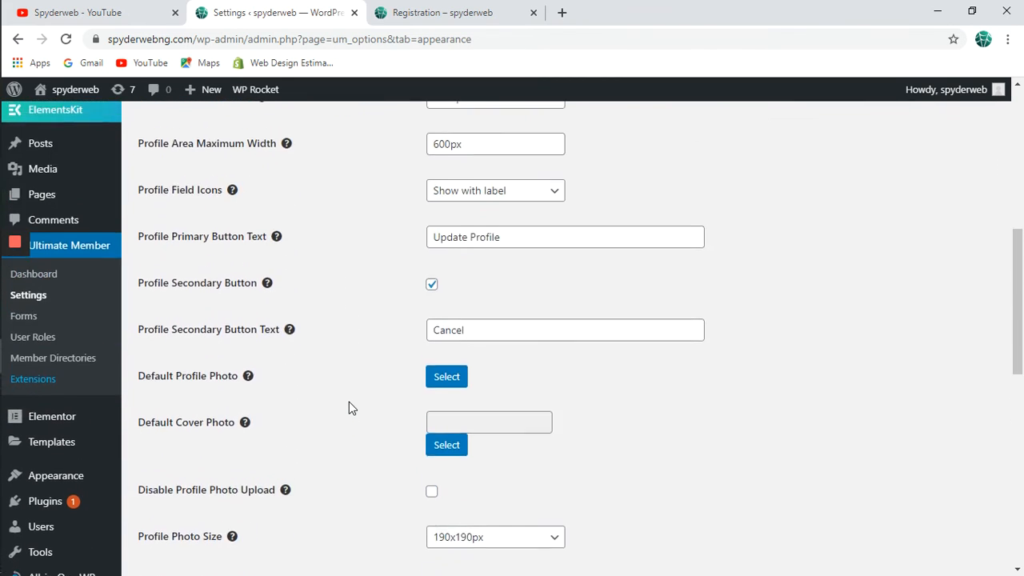
{"action": "scroll", "coordinate": [349, 404], "scroll_direction": "up", "scroll_amount": 1}
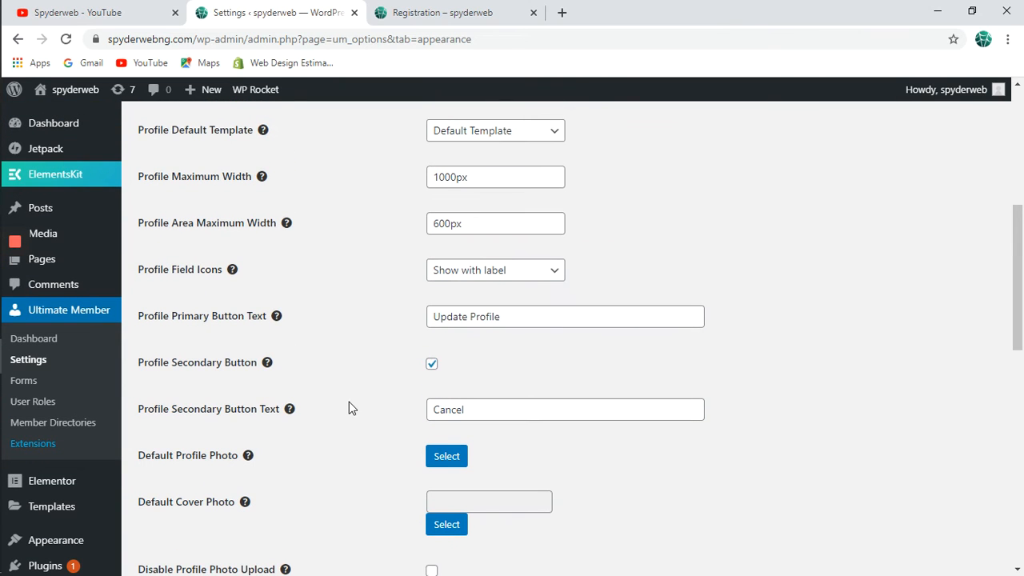
{"action": "scroll", "coordinate": [349, 404], "scroll_direction": "down", "scroll_amount": 1}
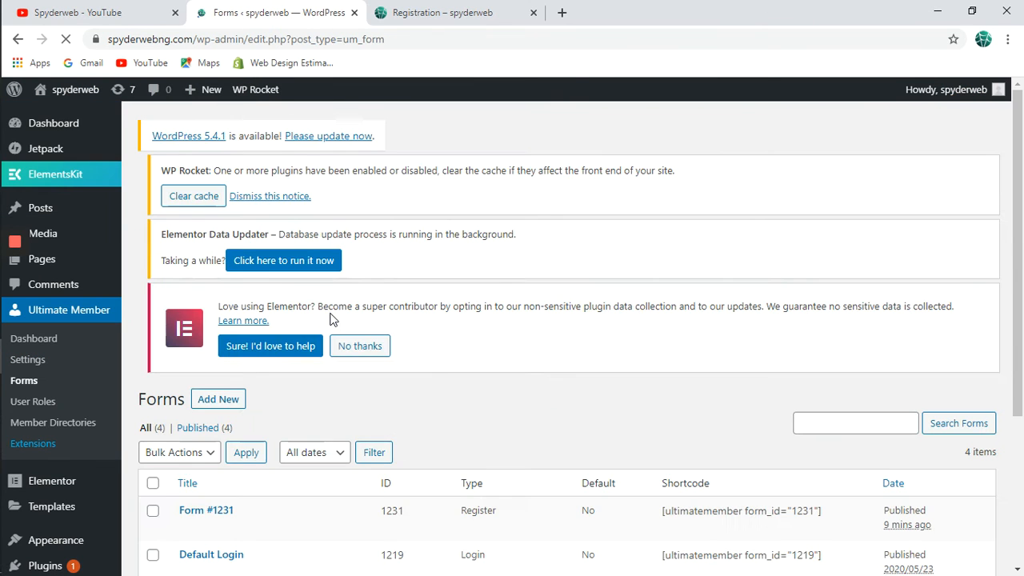
In Form #1231, apply custom settings, set Show Secondary Button to No, and update.
{"action": "scroll", "coordinate": [451, 393], "scroll_direction": "down", "scroll_amount": 3}
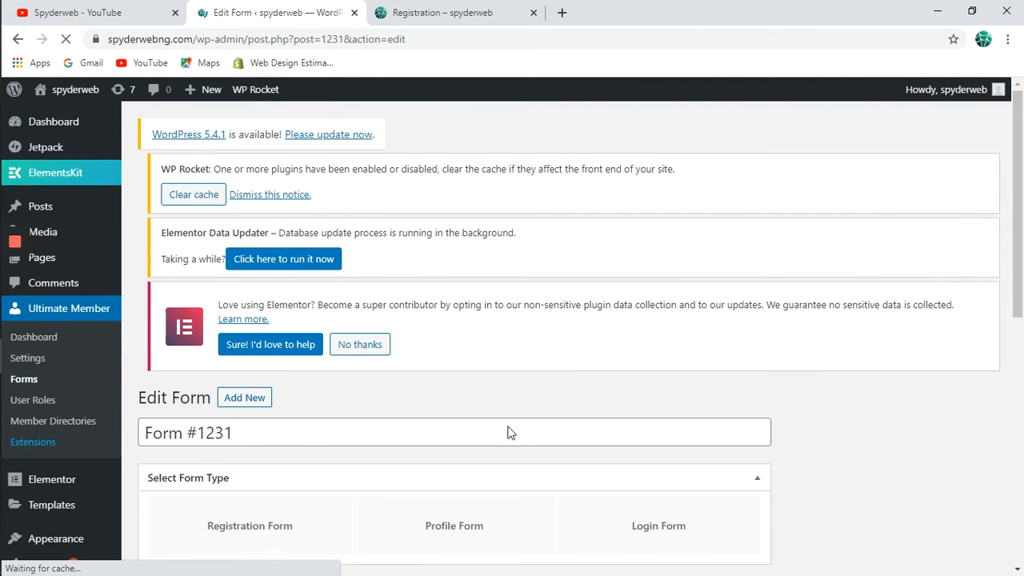
{"action": "scroll", "coordinate": [507, 425], "scroll_direction": "down", "scroll_amount": 3}
{"action": "scroll", "coordinate": [508, 427], "scroll_direction": "down", "scroll_amount": 3}
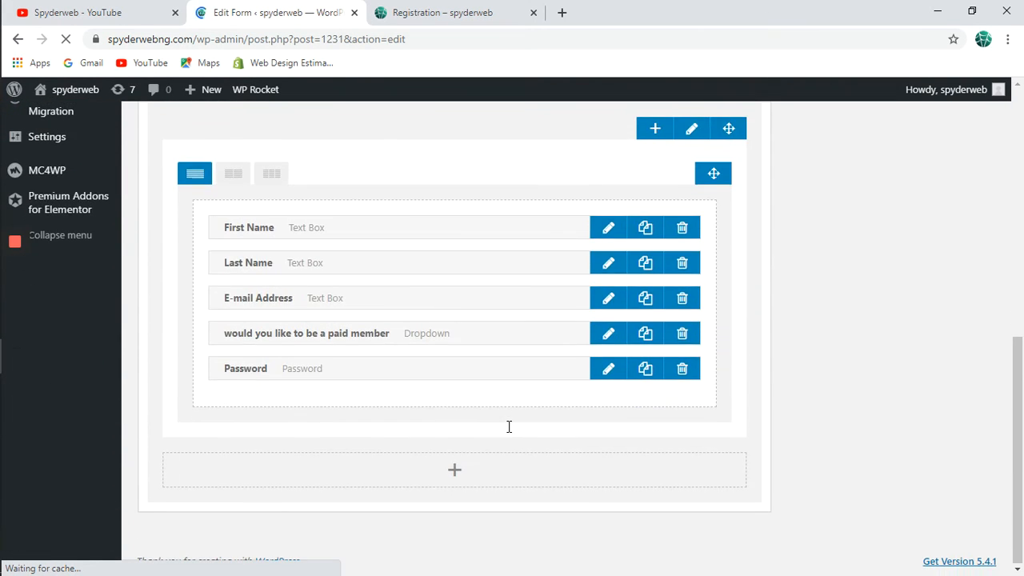
{"action": "scroll", "coordinate": [877, 298], "scroll_direction": "up", "scroll_amount": 2}
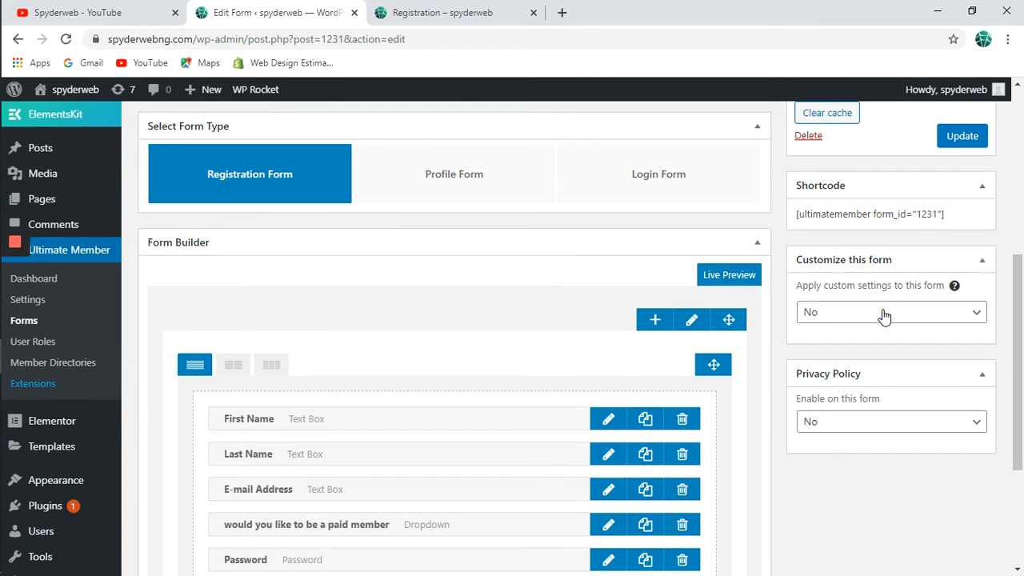
{"action": "left_click", "coordinate": [885, 316]}
{"action": "left_click", "coordinate": [883, 347]}
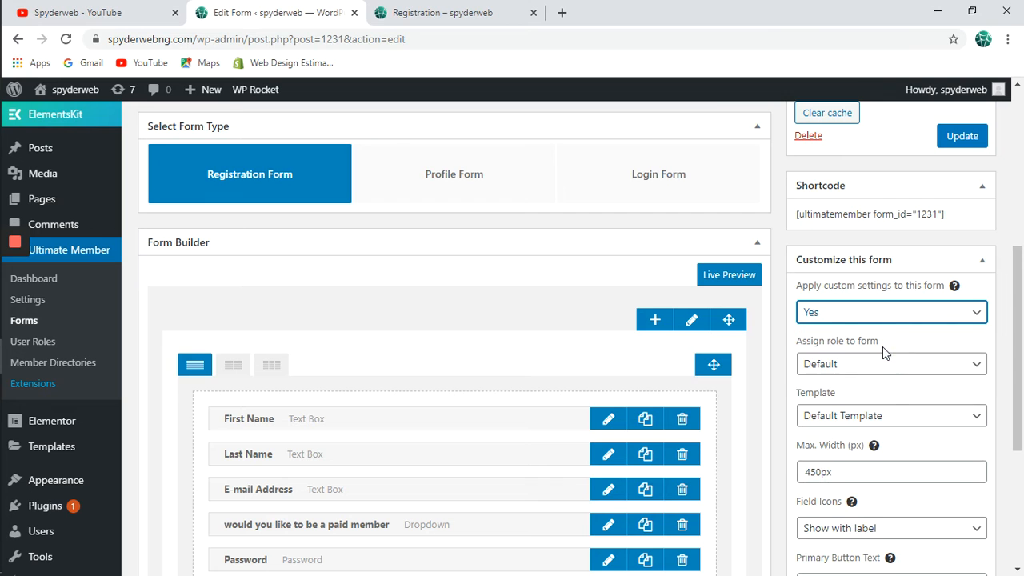
{"action": "scroll", "coordinate": [887, 408], "scroll_direction": "down", "scroll_amount": 3}
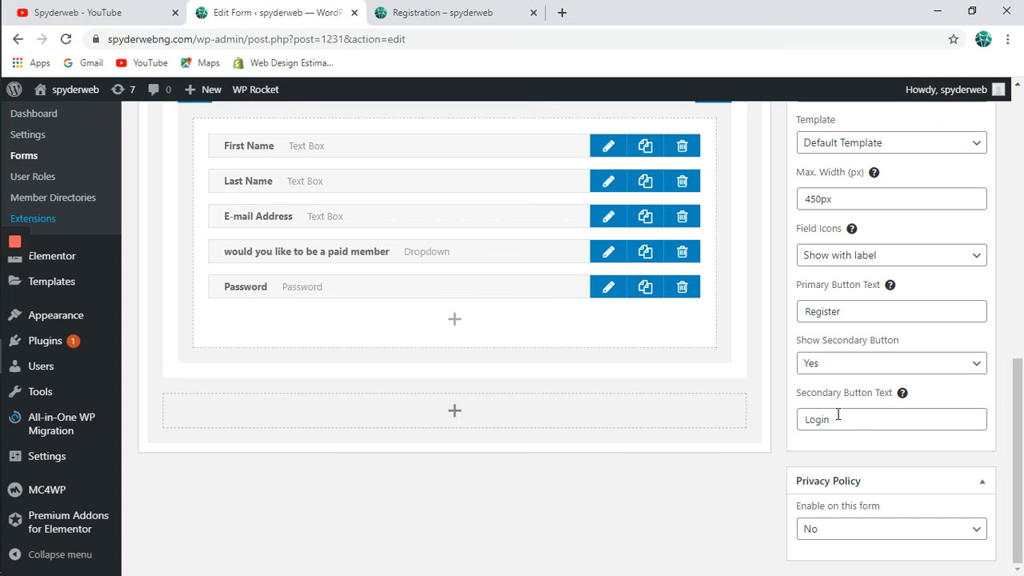
{"action": "left_click", "coordinate": [881, 368]}
{"action": "left_click", "coordinate": [879, 383]}
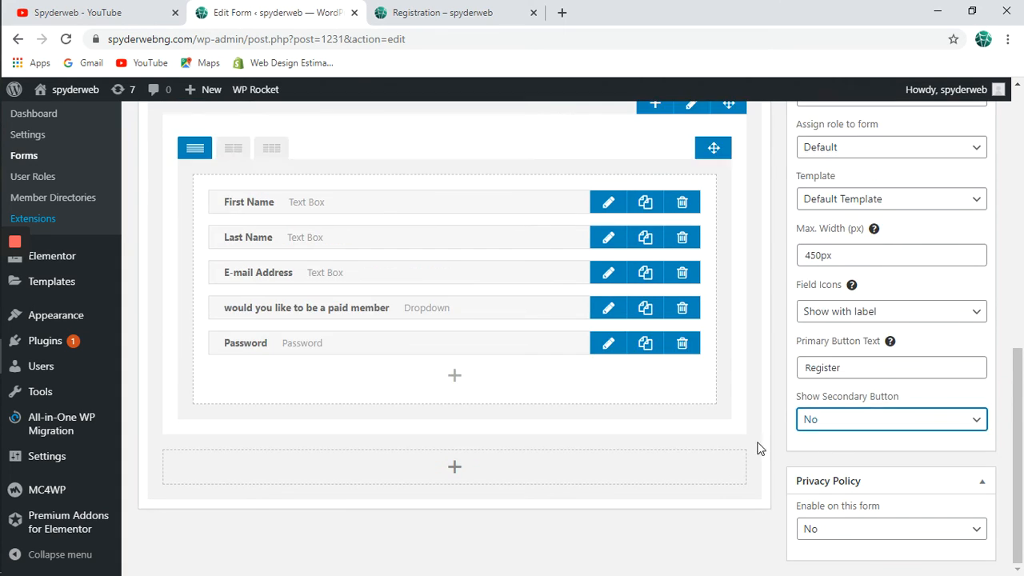
{"action": "scroll", "coordinate": [953, 392], "scroll_direction": "up", "scroll_amount": 10}
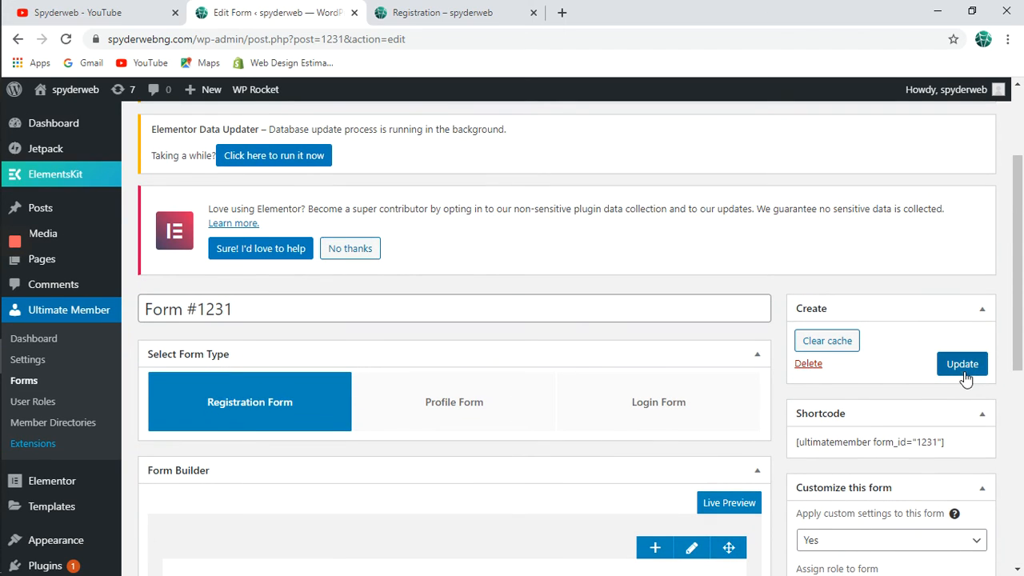
{"action": "left_click", "coordinate": [964, 370]}
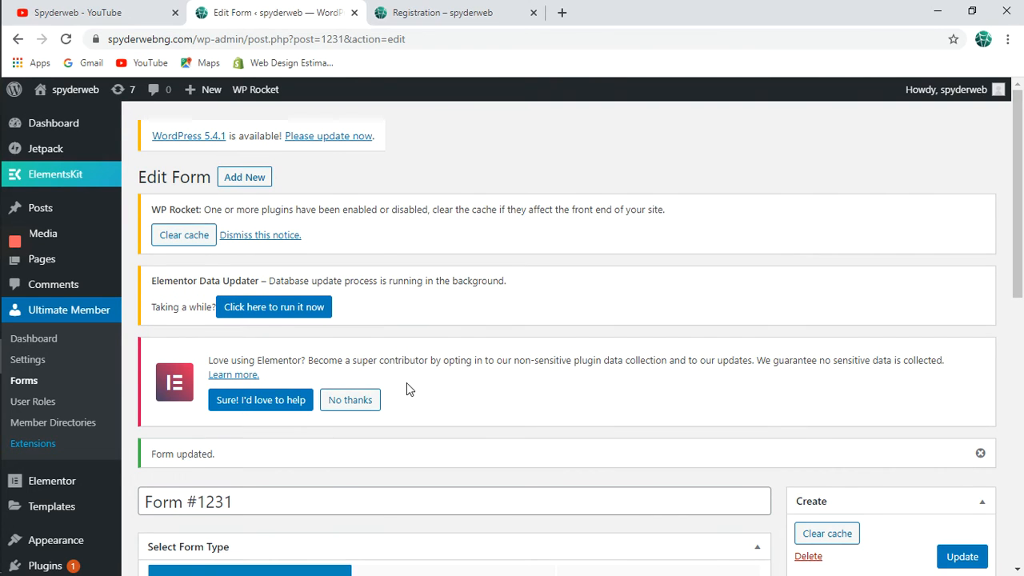
Switch to the Registration page window and scroll to confirm only the Register button remains.
{"action": "scroll", "coordinate": [406, 382], "scroll_direction": "down", "scroll_amount": 1}
{"action": "mouse_move", "coordinate": [8, 141]}
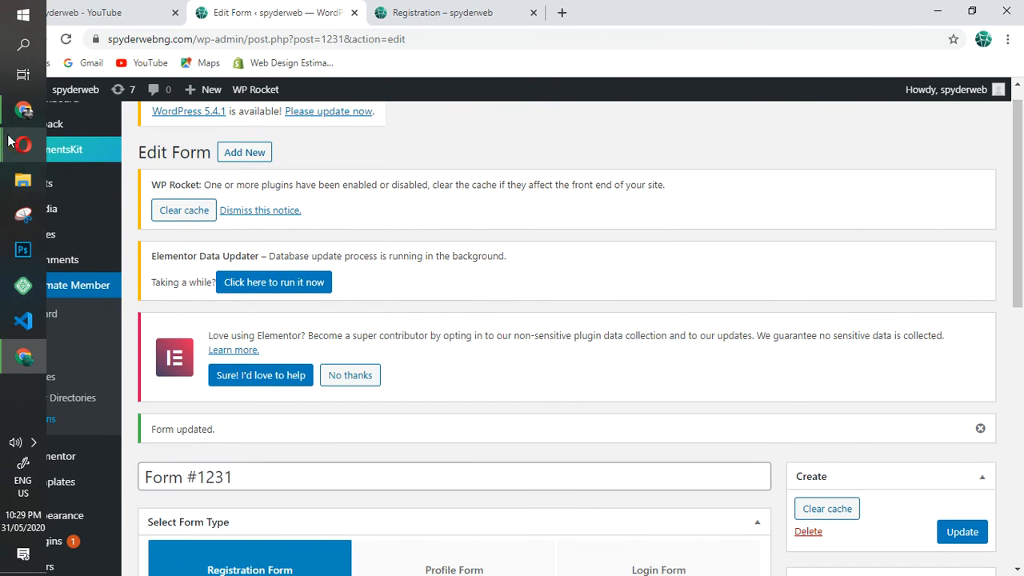
{"action": "mouse_move", "coordinate": [22, 110]}
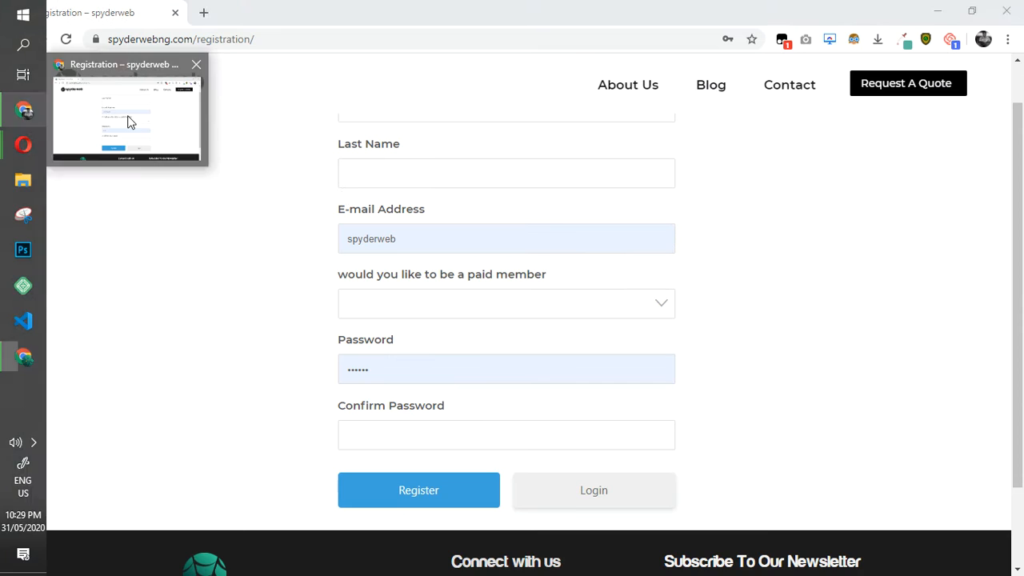
{"action": "left_click", "coordinate": [130, 121]}
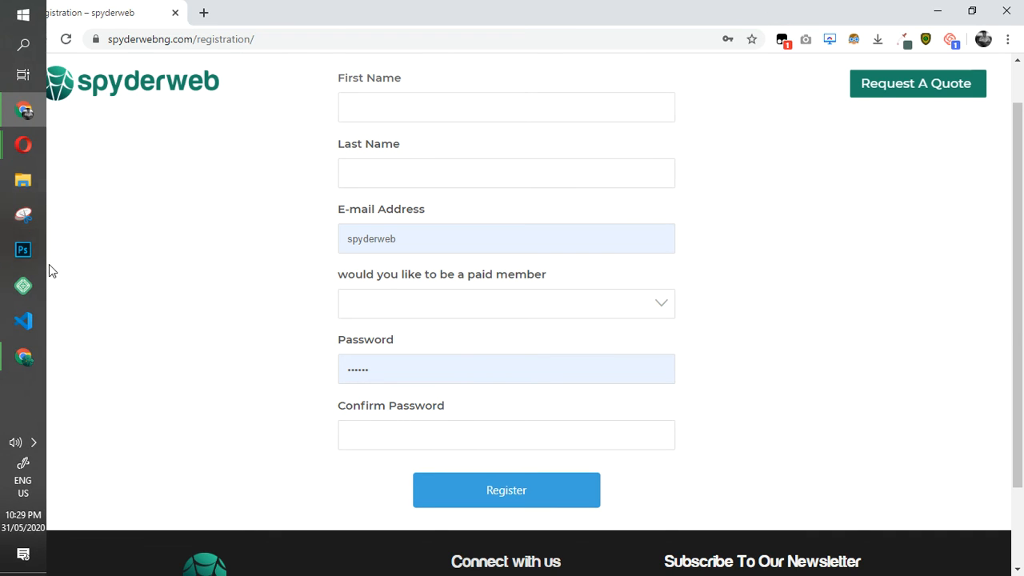
{"action": "scroll", "coordinate": [307, 251], "scroll_direction": "up", "scroll_amount": 1}
{"action": "scroll", "coordinate": [307, 256], "scroll_direction": "down", "scroll_amount": 1}
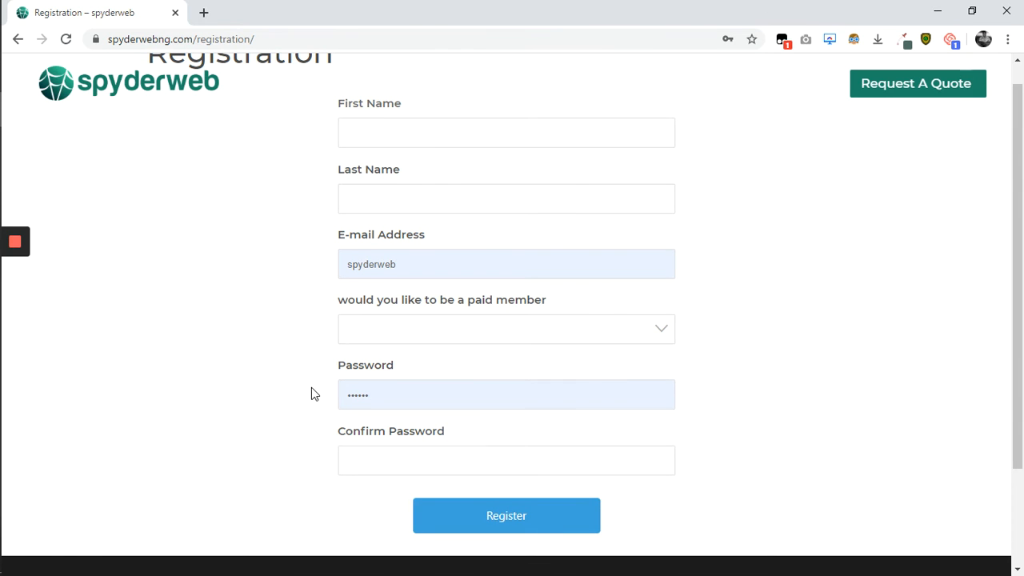
{"action": "scroll", "coordinate": [311, 388], "scroll_direction": "down", "scroll_amount": 2}
{"action": "scroll", "coordinate": [311, 388], "scroll_direction": "up", "scroll_amount": 1}
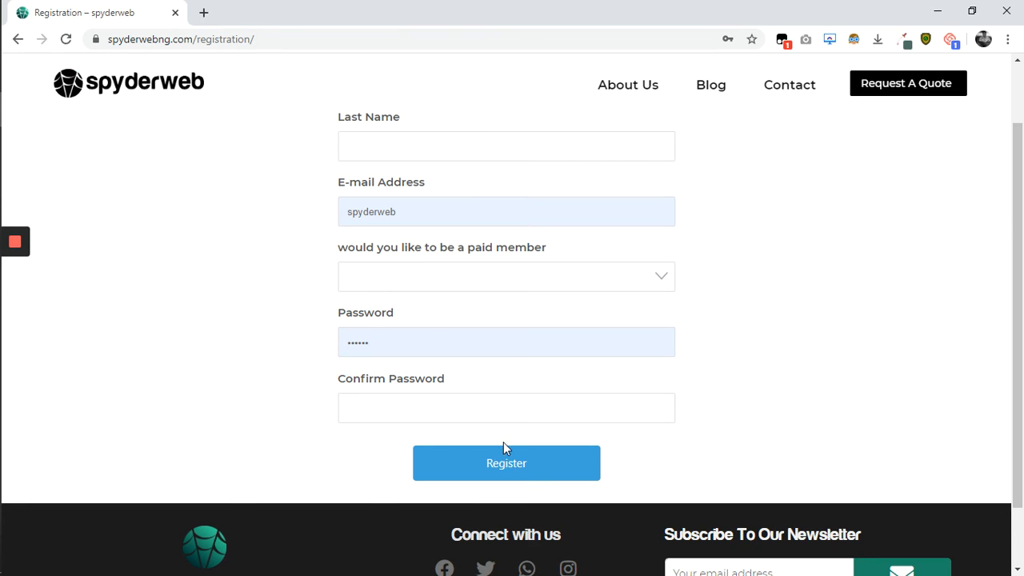
Inspect the Register button, close the What's New drawer, and show its #3ba1da um-button rule.
{"action": "right_click", "coordinate": [518, 463]}
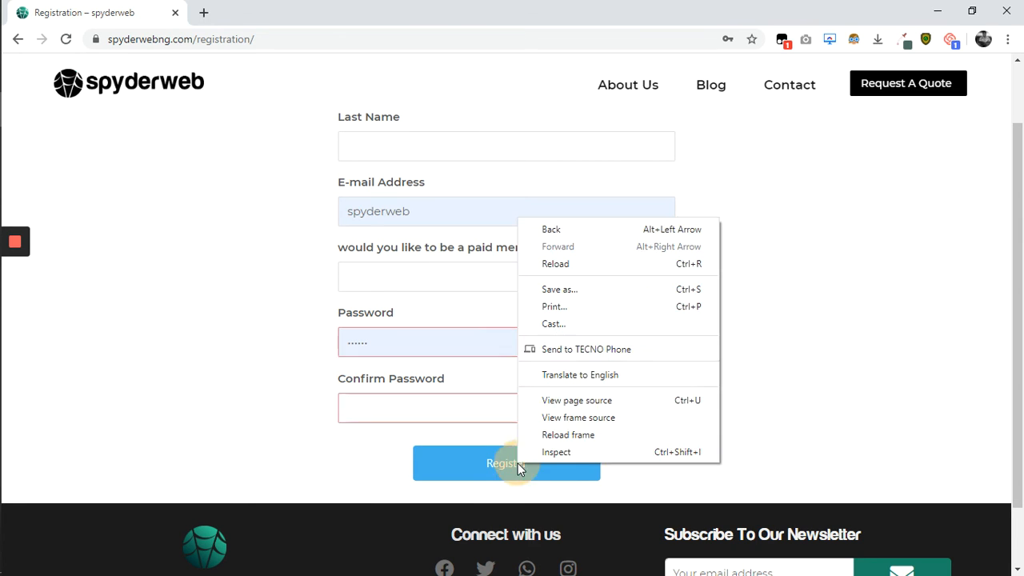
{"action": "left_click", "coordinate": [540, 453]}
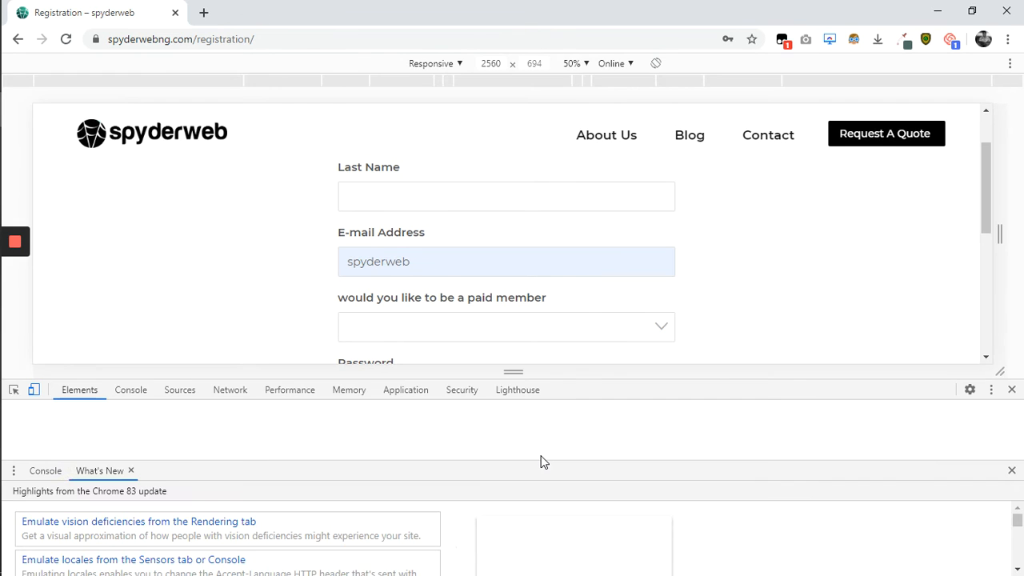
{"action": "left_click", "coordinate": [1012, 473]}
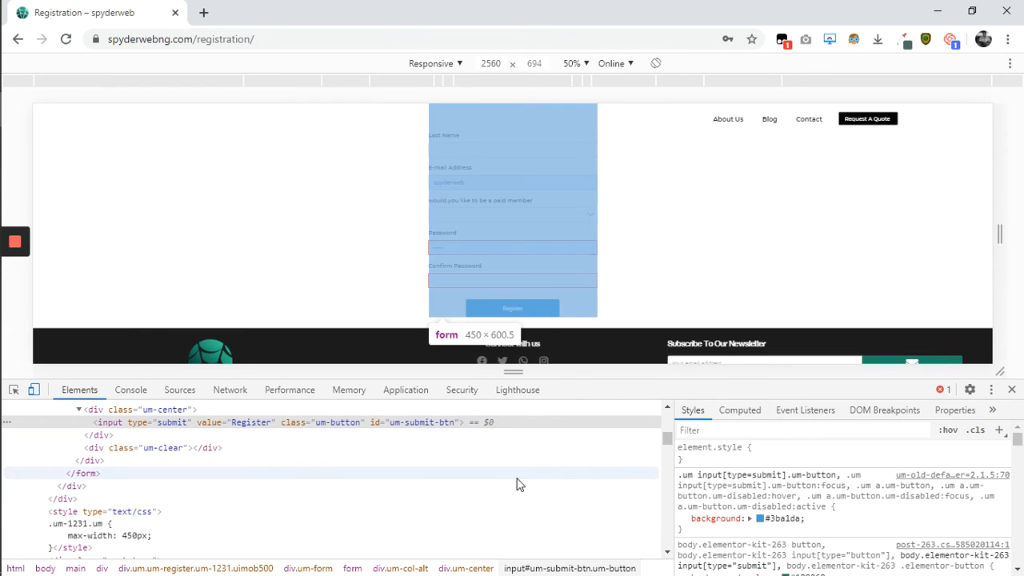
{"action": "left_click", "coordinate": [952, 476]}
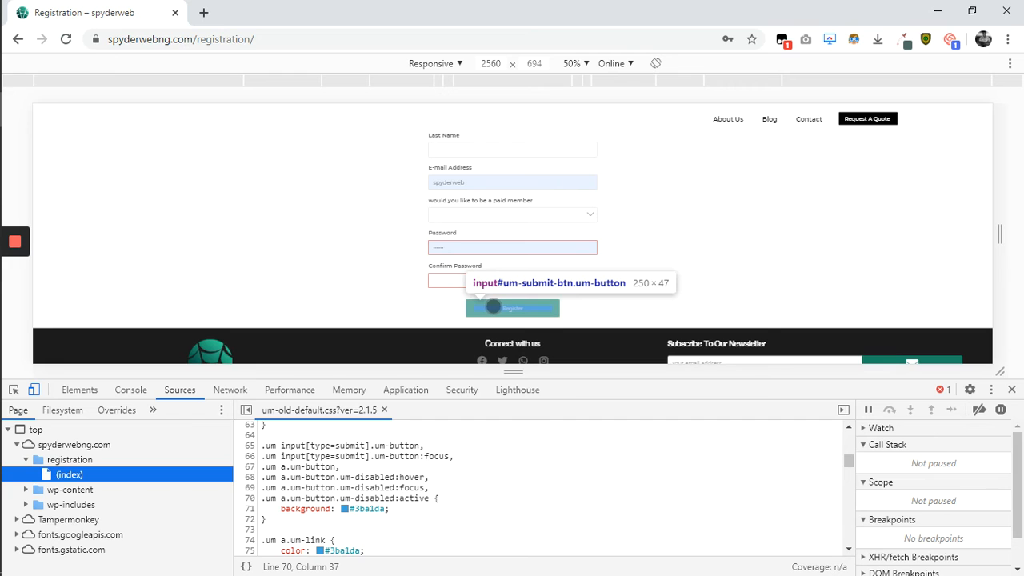
{"action": "right_click", "coordinate": [494, 308]}
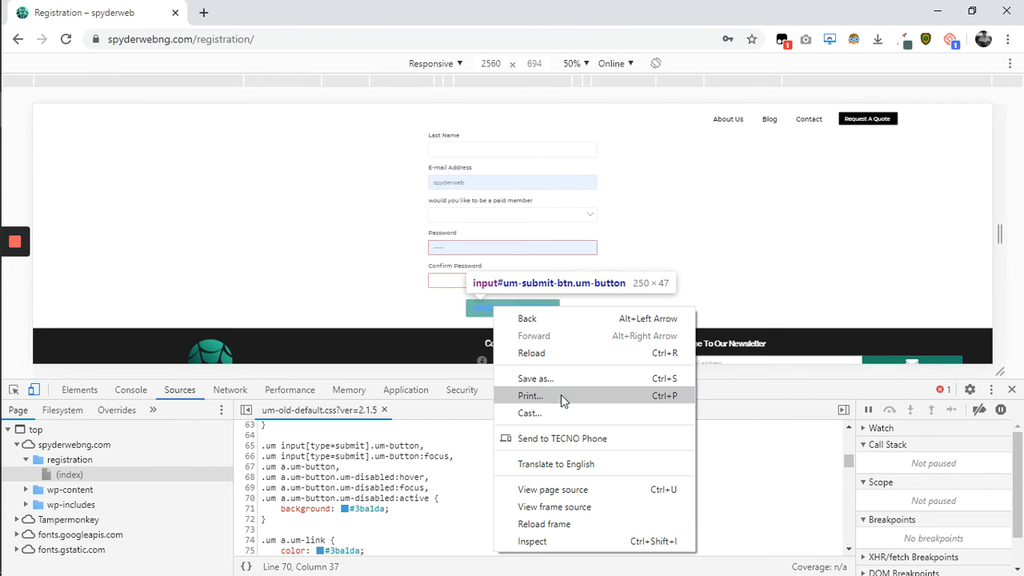
{"action": "left_click", "coordinate": [552, 539]}
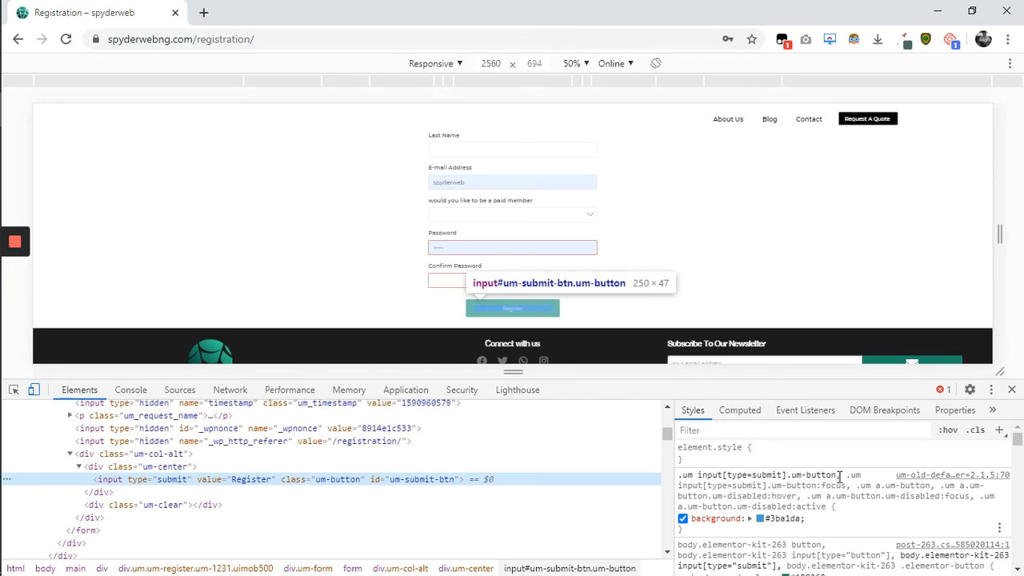
Use the um-button background swatch to change blue #3ba1da to green #32b755.
{"action": "left_click", "coordinate": [761, 519]}
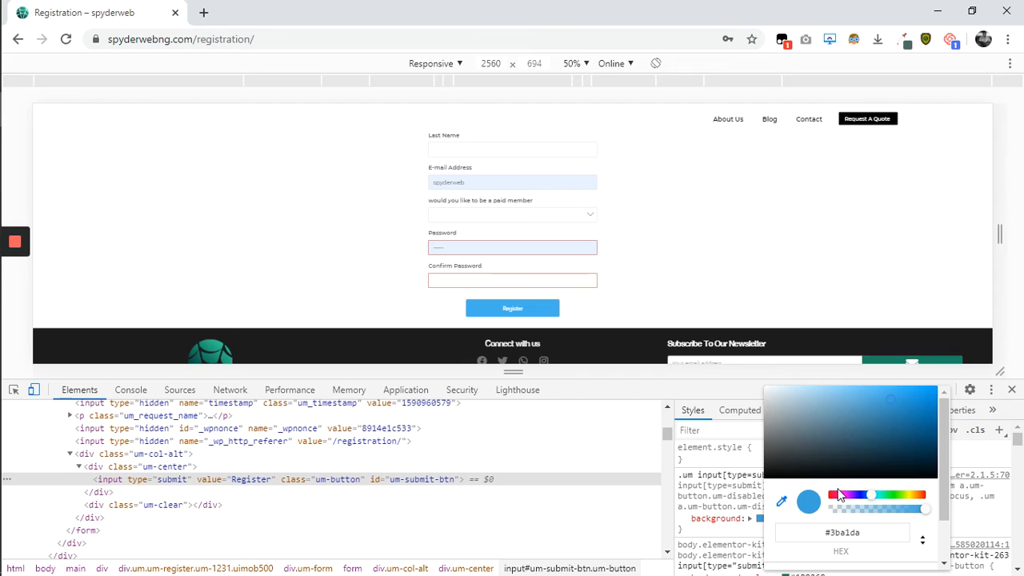
{"action": "left_click", "coordinate": [890, 495]}
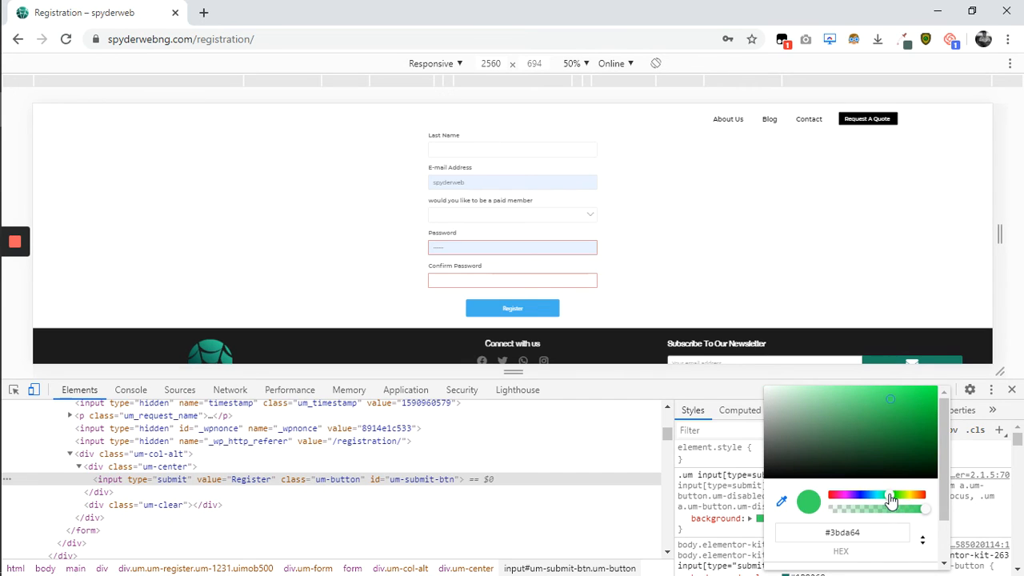
{"action": "left_click", "coordinate": [890, 413]}
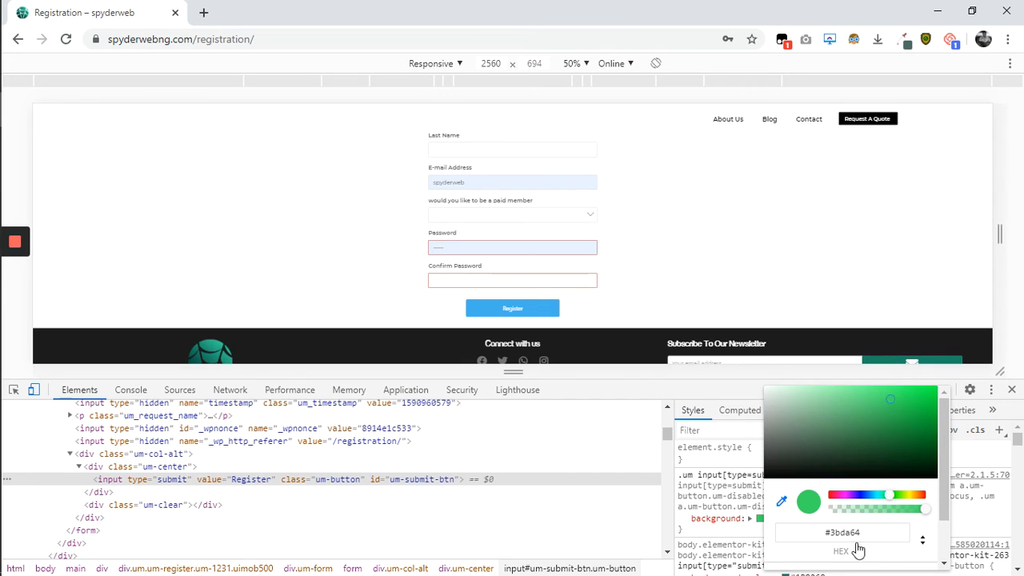
{"action": "left_click", "coordinate": [750, 540]}
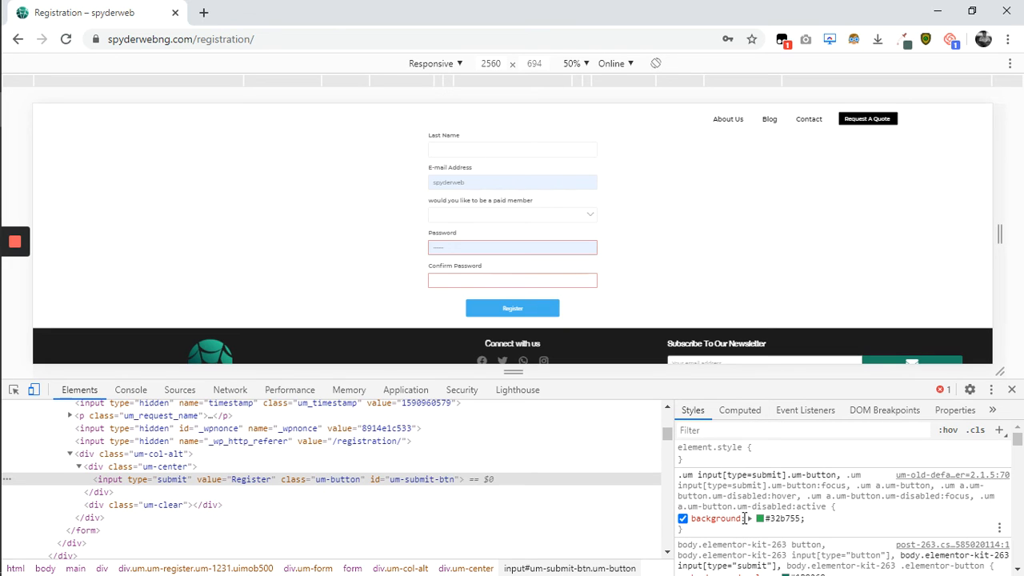
{"action": "scroll", "coordinate": [745, 519], "scroll_direction": "down", "scroll_amount": 2}
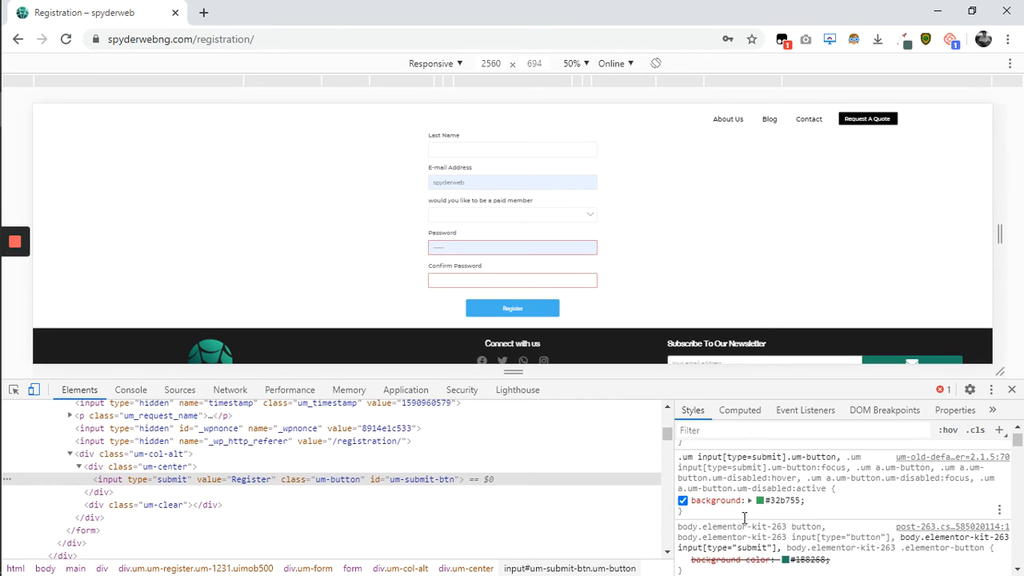
{"action": "scroll", "coordinate": [743, 518], "scroll_direction": "up", "scroll_amount": 1}
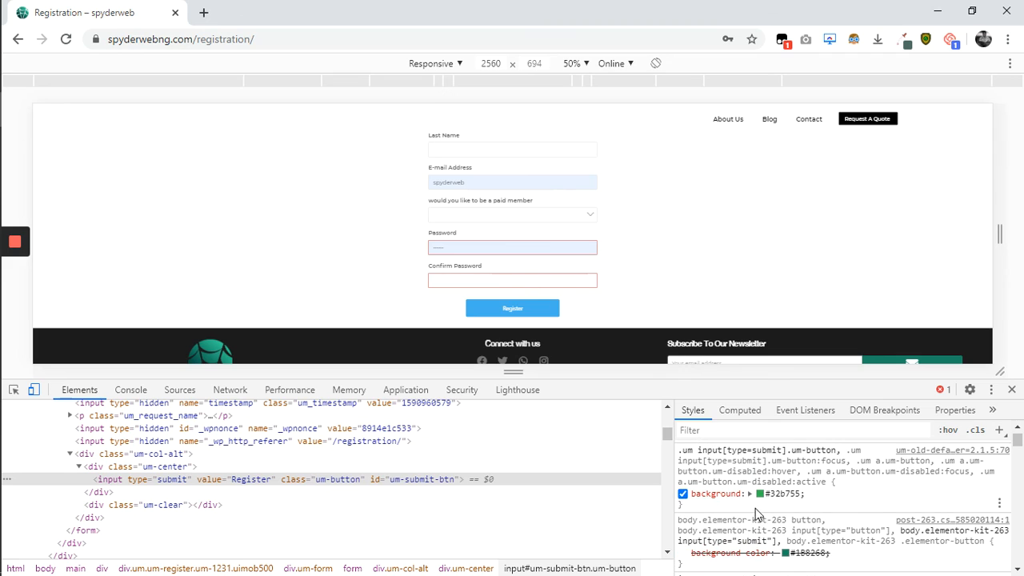
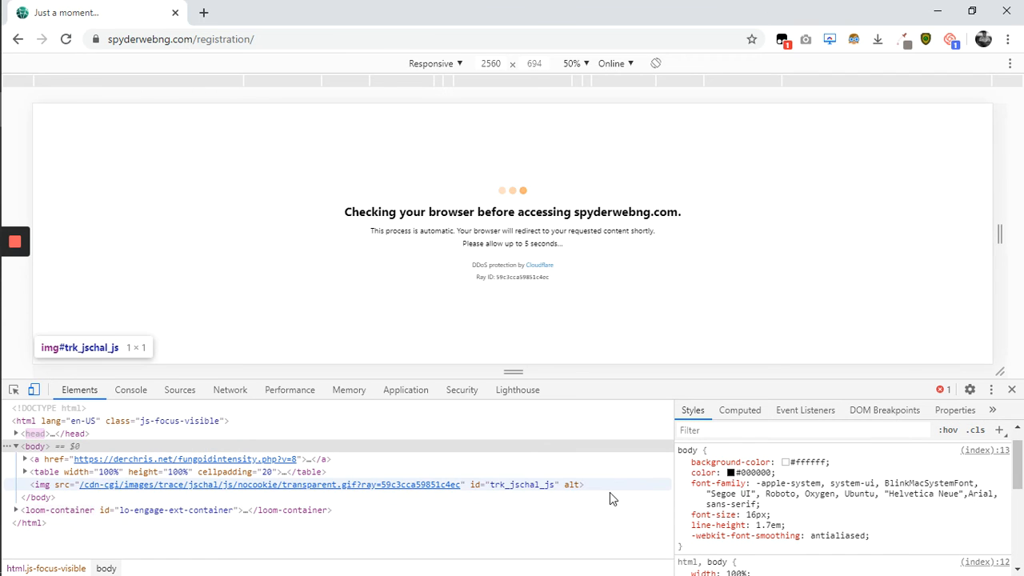
Preview the Register button in green #3eda3b and select the submit button rule's selector to copy.
{"action": "mouse_move", "coordinate": [10, 254]}
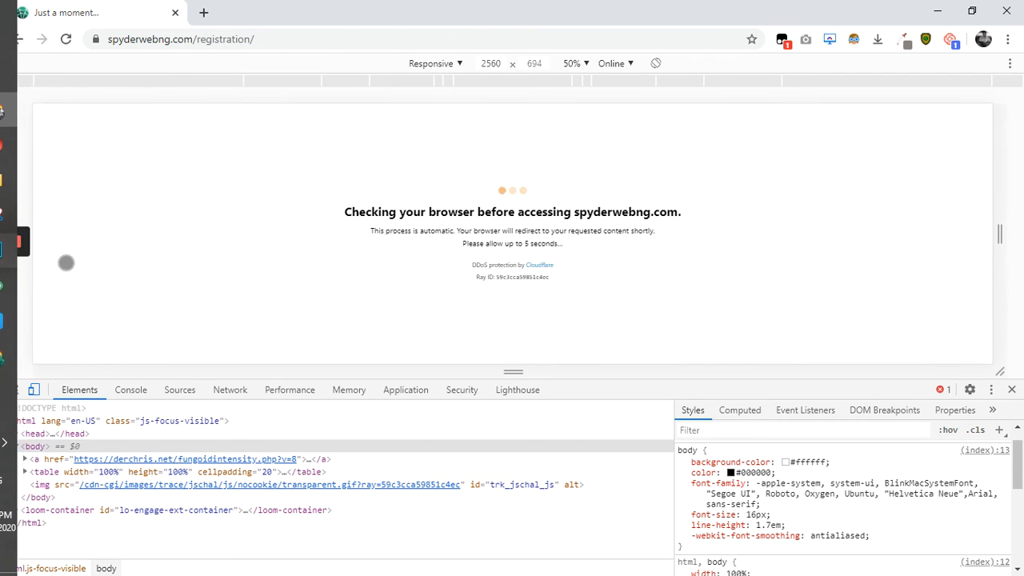
{"action": "left_click", "coordinate": [15, 278]}
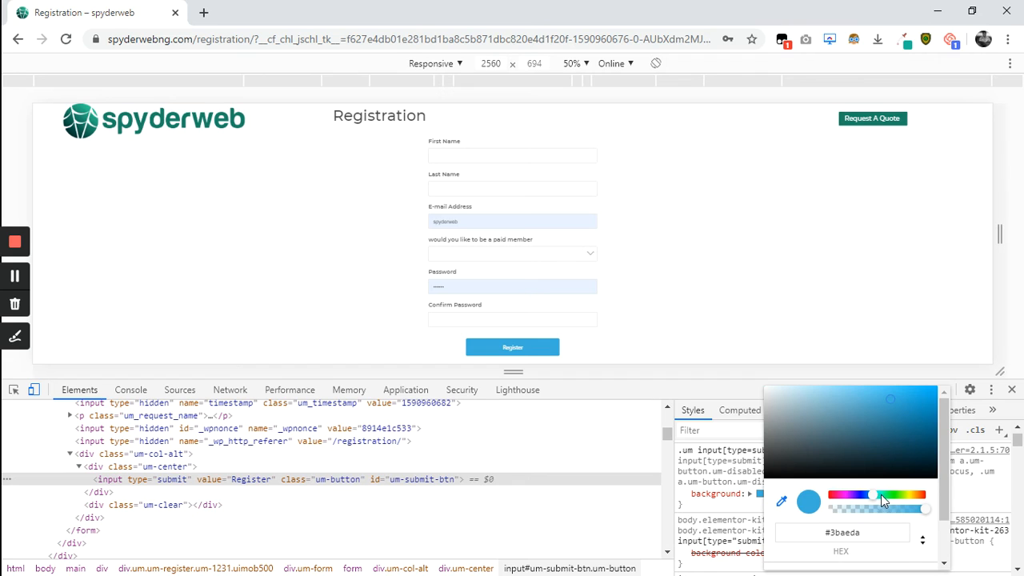
{"action": "left_click_drag", "start_coordinate": [883, 498], "coordinate": [893, 499]}
{"action": "left_click", "coordinate": [752, 516]}
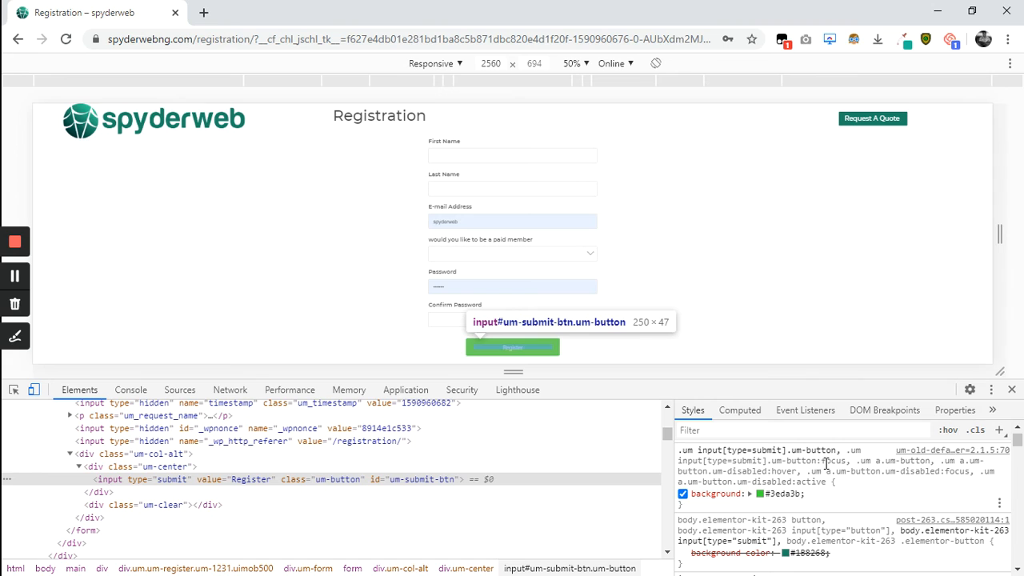
{"action": "left_click_drag", "start_coordinate": [816, 450], "coordinate": [673, 453]}
{"action": "key", "text": "ctrl+c"}
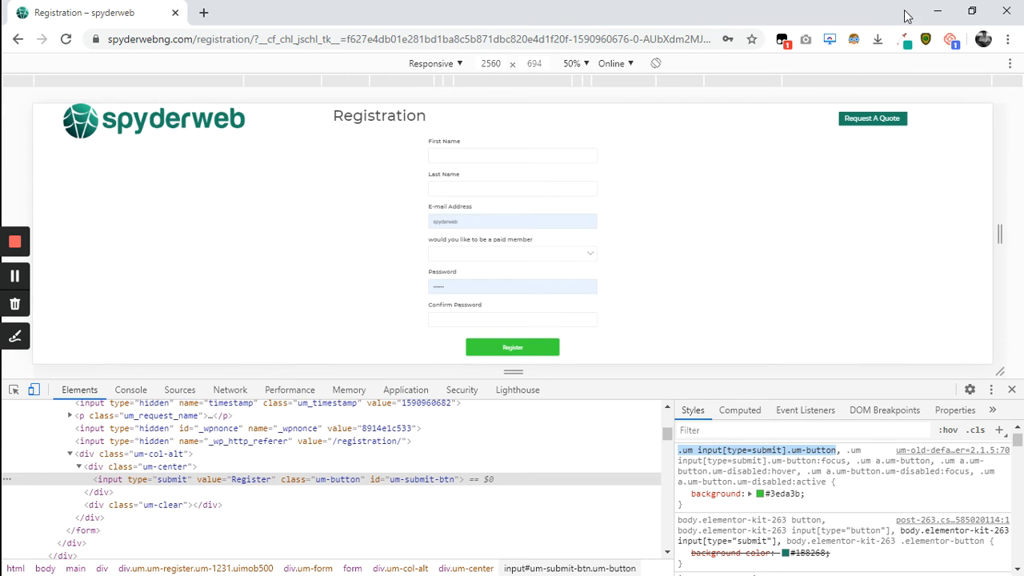
Open Appearance > Customize in a new tab showing the Hello Elementor sections.
{"action": "left_click", "coordinate": [945, 14]}
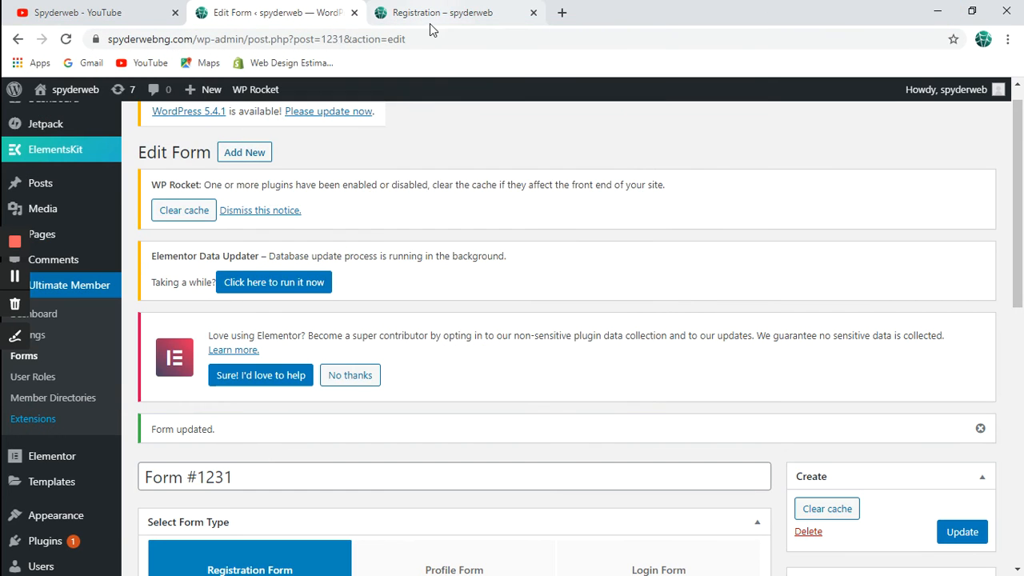
{"action": "scroll", "coordinate": [361, 231], "scroll_direction": "down", "scroll_amount": 2}
{"action": "scroll", "coordinate": [361, 231], "scroll_direction": "down", "scroll_amount": 1}
{"action": "scroll", "coordinate": [360, 229], "scroll_direction": "up", "scroll_amount": 3}
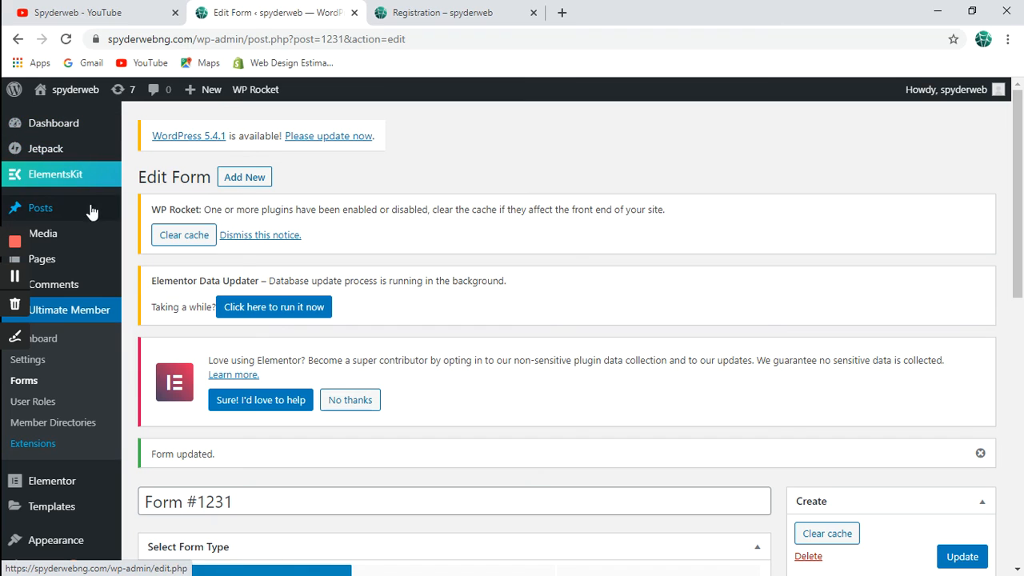
{"action": "scroll", "coordinate": [92, 366], "scroll_direction": "down", "scroll_amount": 3}
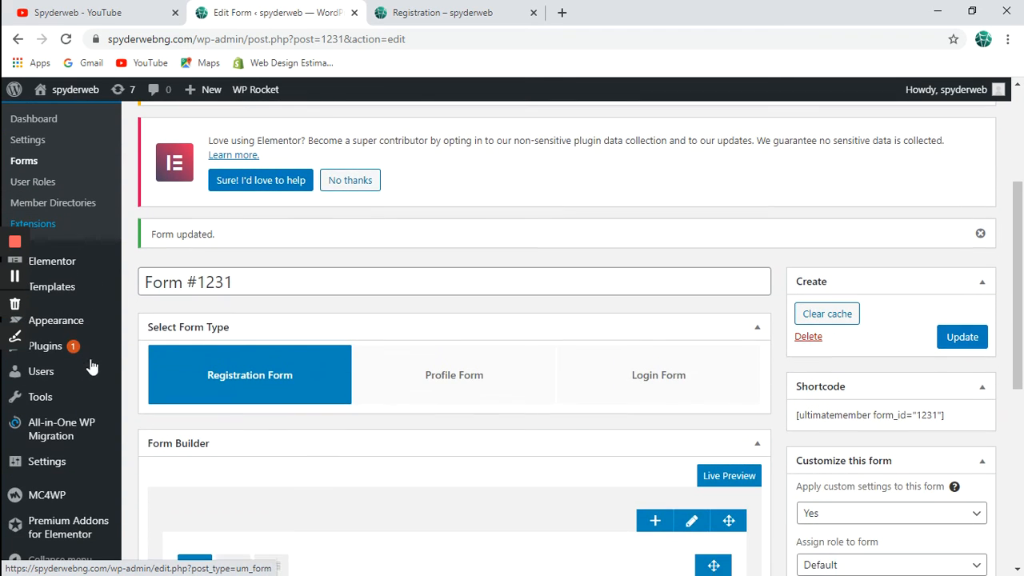
{"action": "mouse_move", "coordinate": [108, 322]}
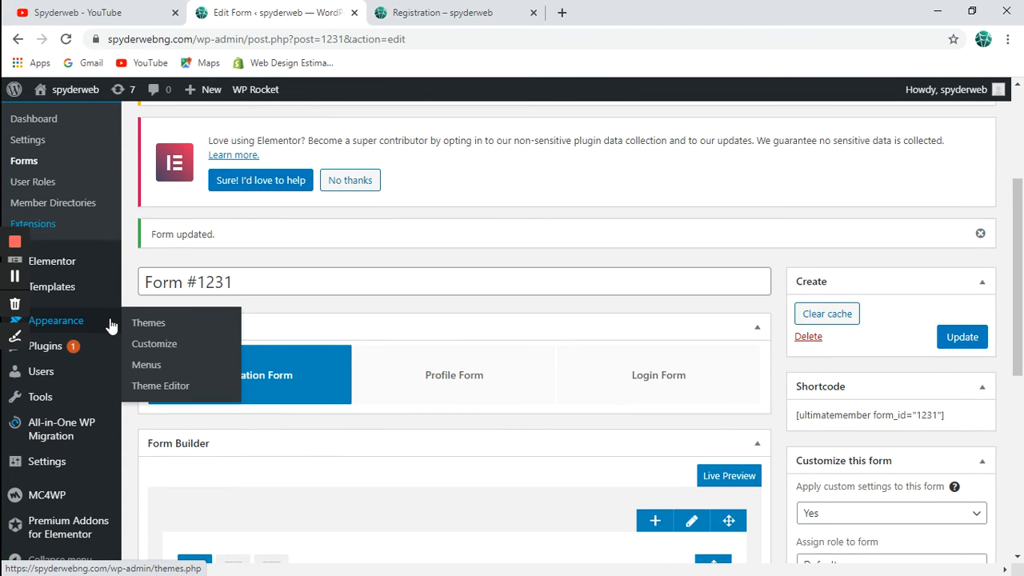
{"action": "right_click", "coordinate": [149, 354]}
{"action": "left_click", "coordinate": [199, 359]}
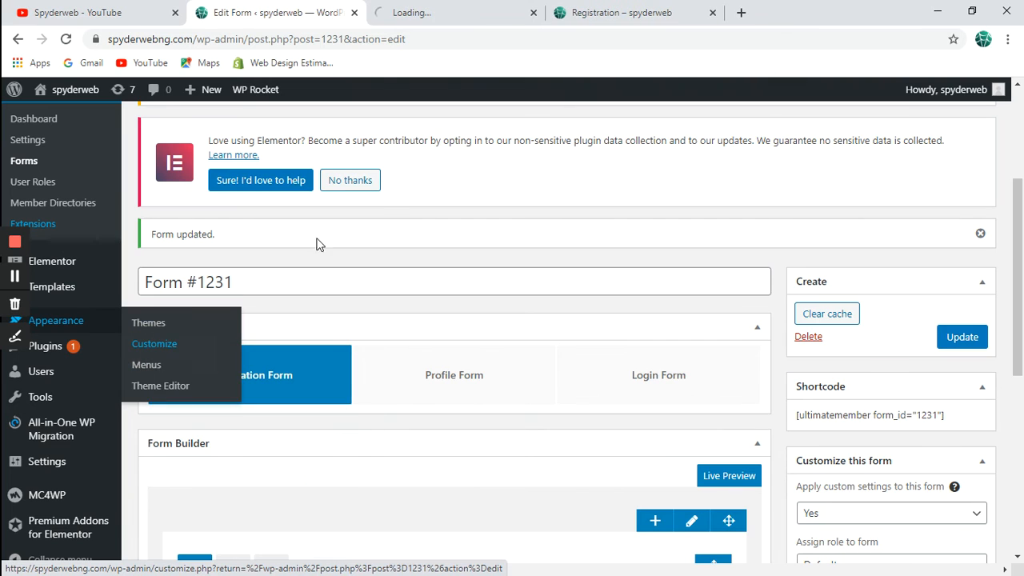
{"action": "left_click", "coordinate": [491, 7]}
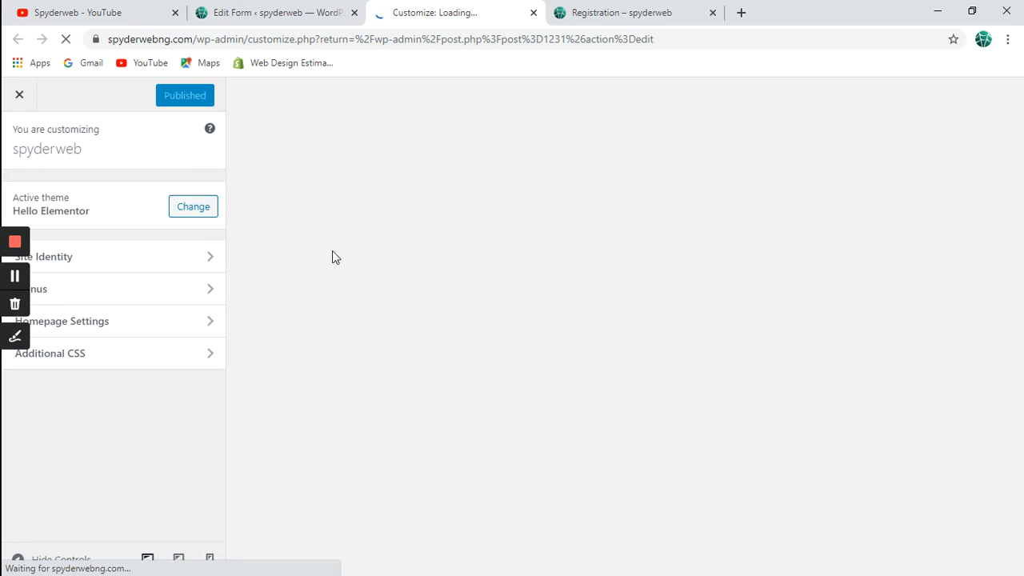
Start an empty .um input[type=submit].um-button rule in Additional CSS, then minimize the window.
{"action": "left_click", "coordinate": [210, 359]}
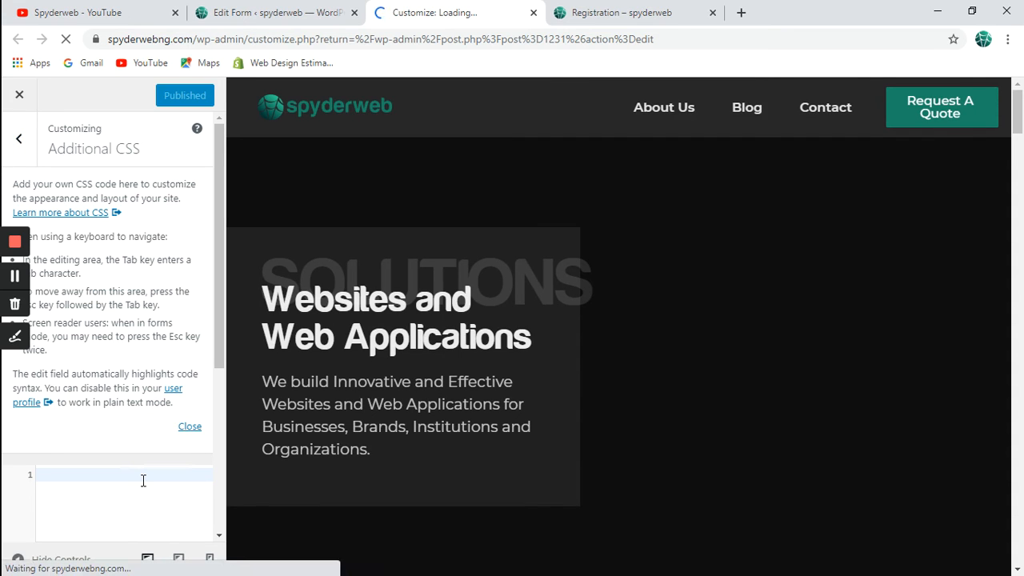
{"action": "key", "text": "ctrl+v"}
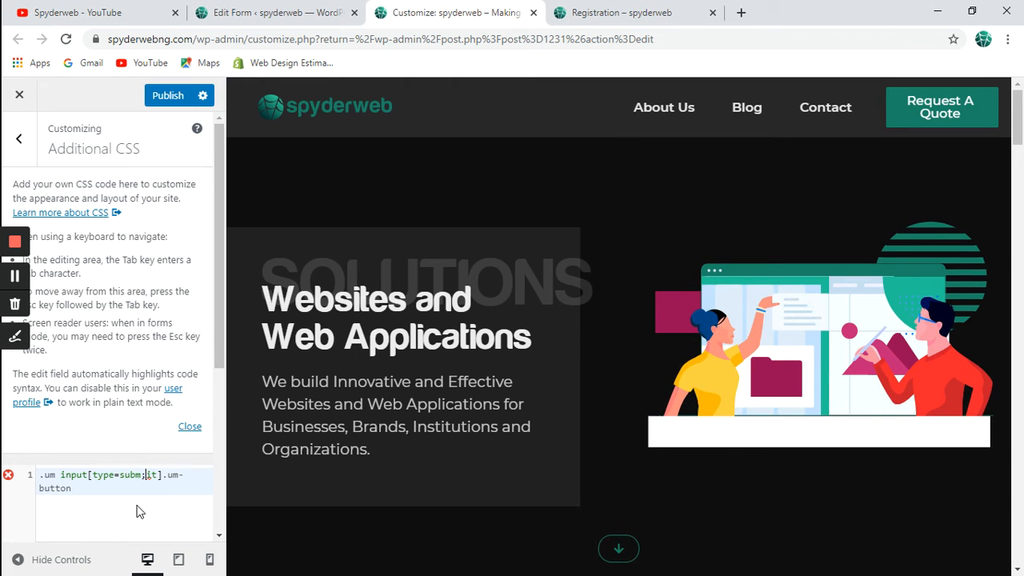
{"action": "key", "text": "BackSpace"}
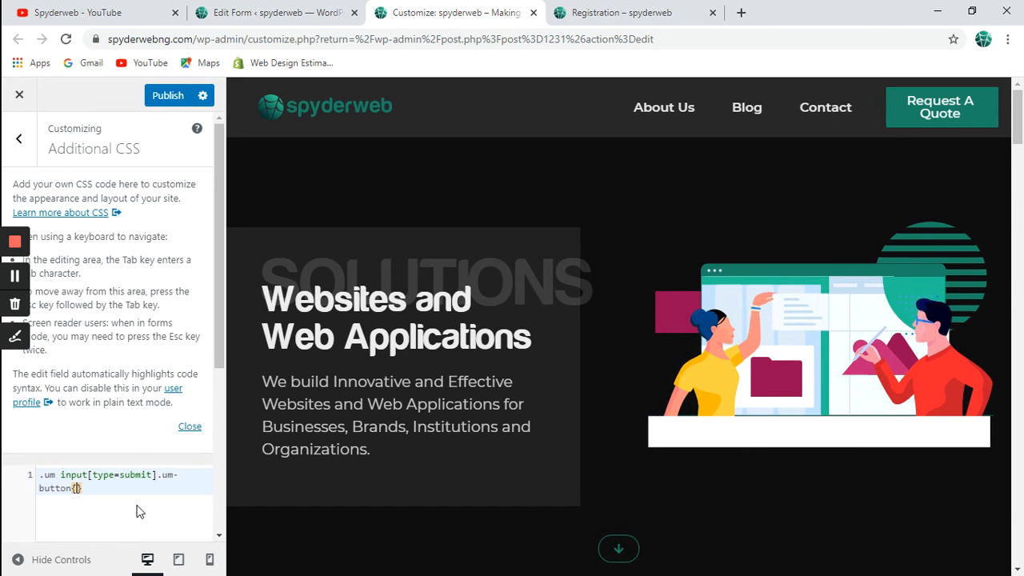
{"action": "key", "text": "Return"}
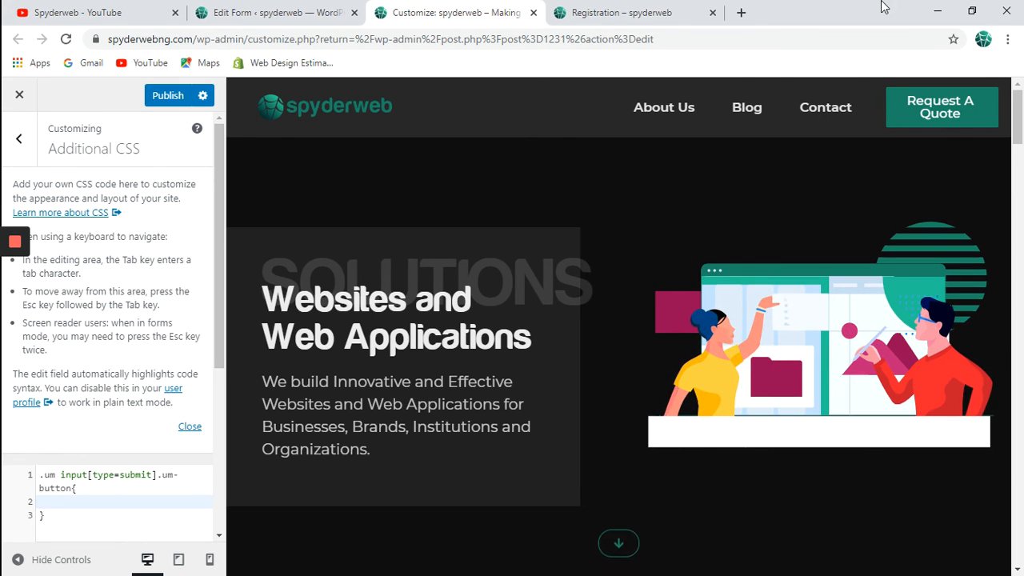
{"action": "left_click", "coordinate": [938, 11]}
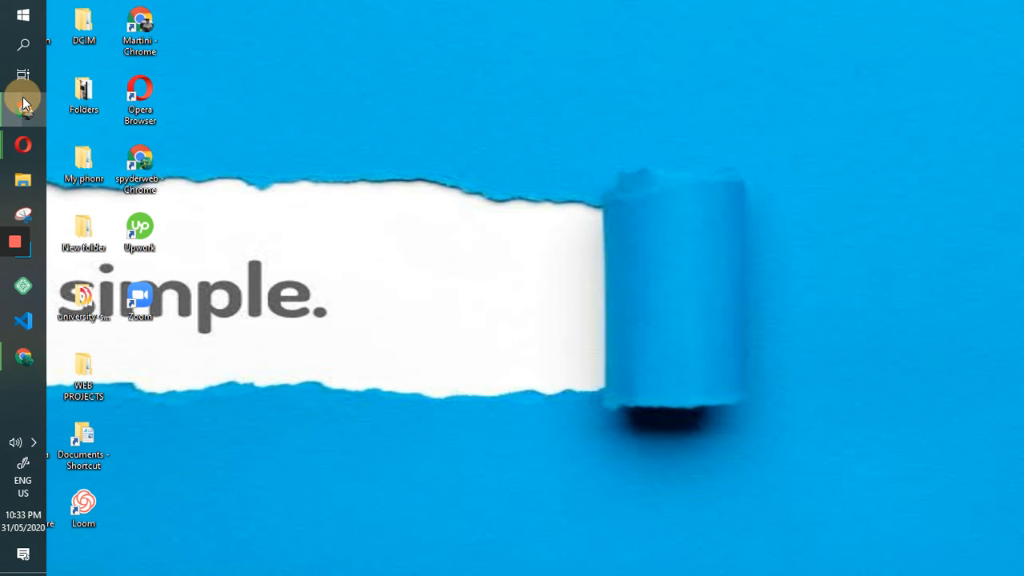
Preview the Register button in pink #da3b84 and select that hex value to copy.
{"action": "left_click", "coordinate": [19, 105]}
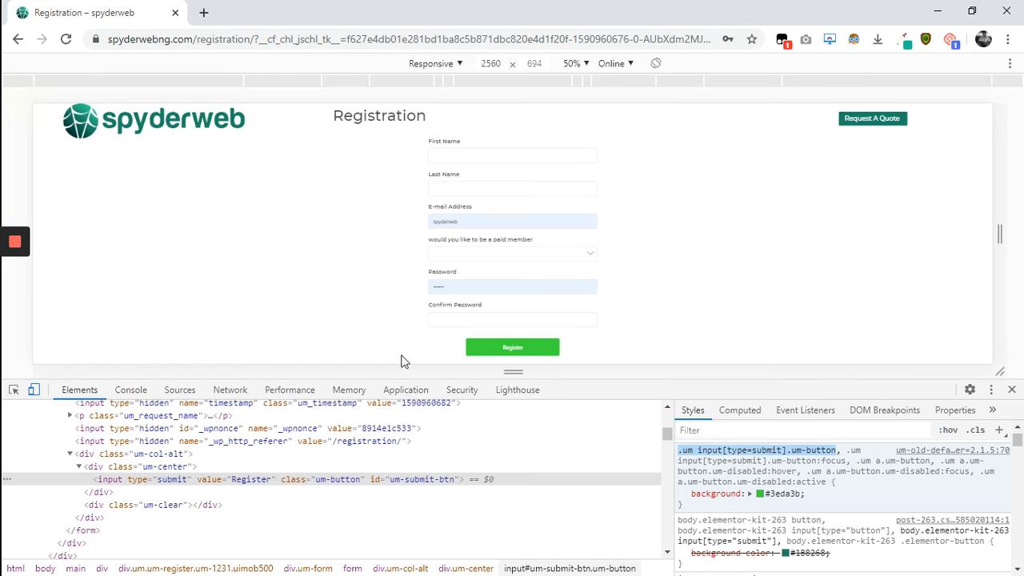
{"action": "left_click", "coordinate": [761, 495]}
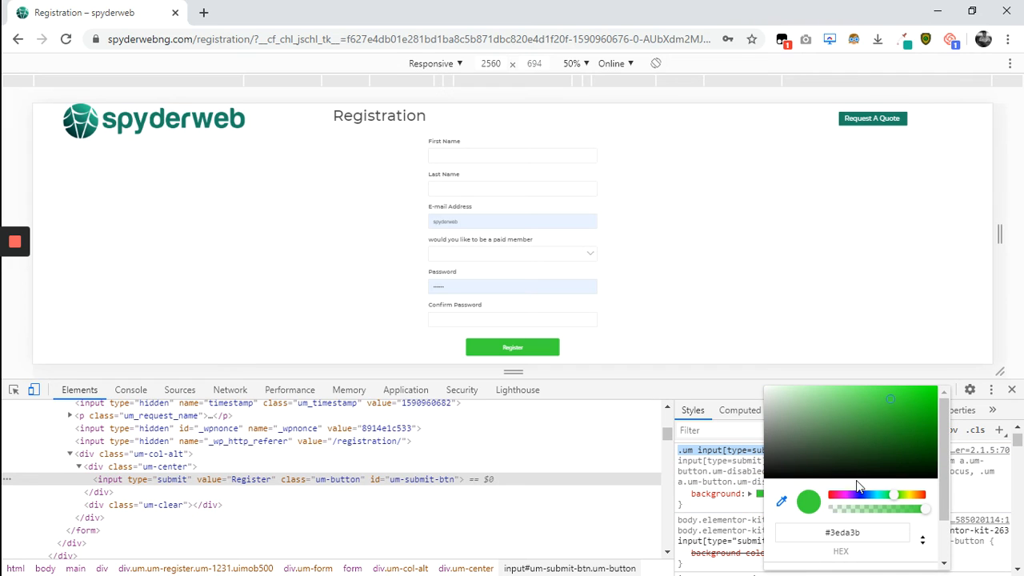
{"action": "left_click", "coordinate": [863, 533]}
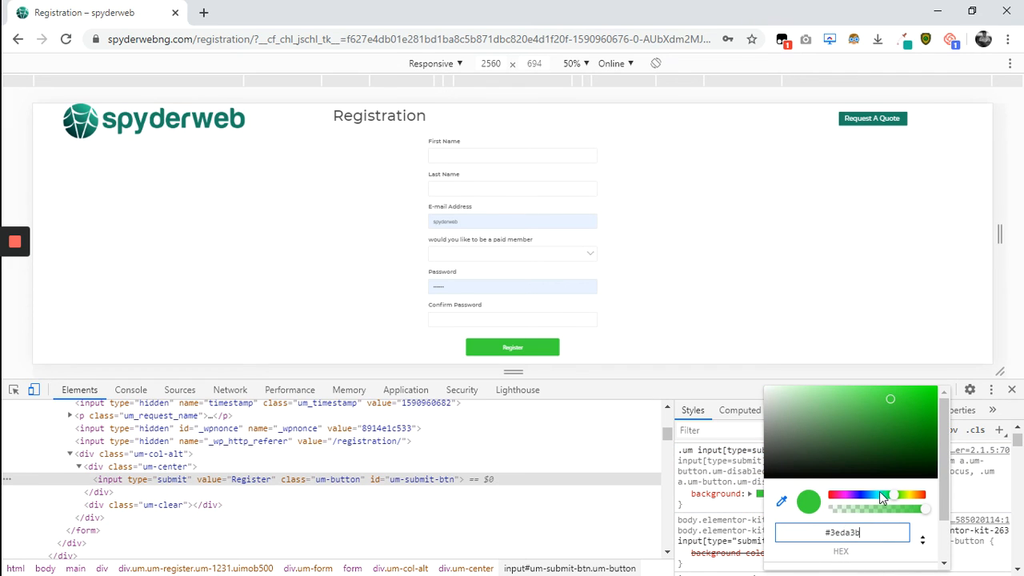
{"action": "left_click_drag", "start_coordinate": [879, 500], "coordinate": [838, 501]}
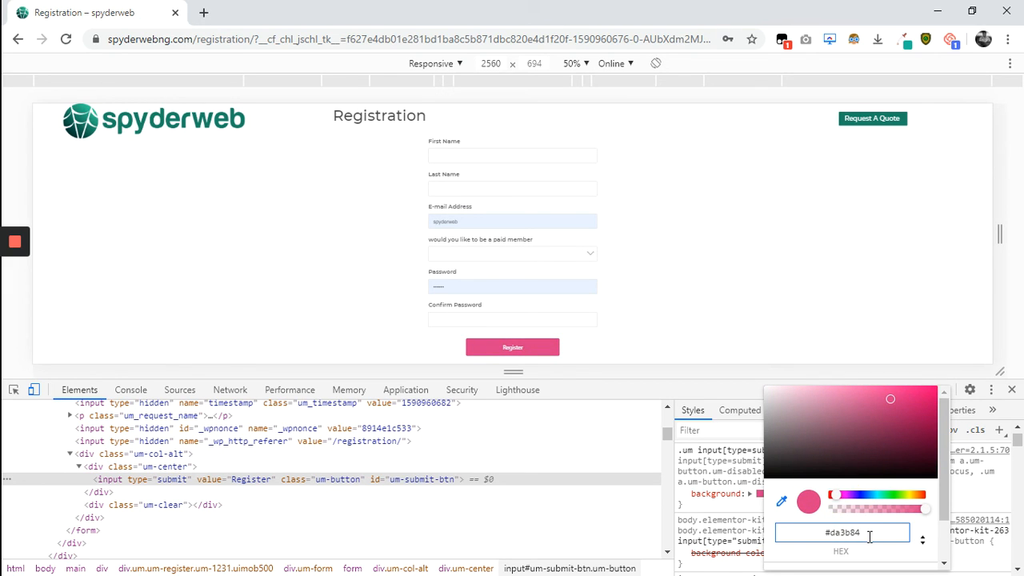
{"action": "left_click_drag", "start_coordinate": [870, 537], "coordinate": [825, 537]}
{"action": "key", "text": "ctrl+c"}
{"action": "left_click", "coordinate": [937, 15]}
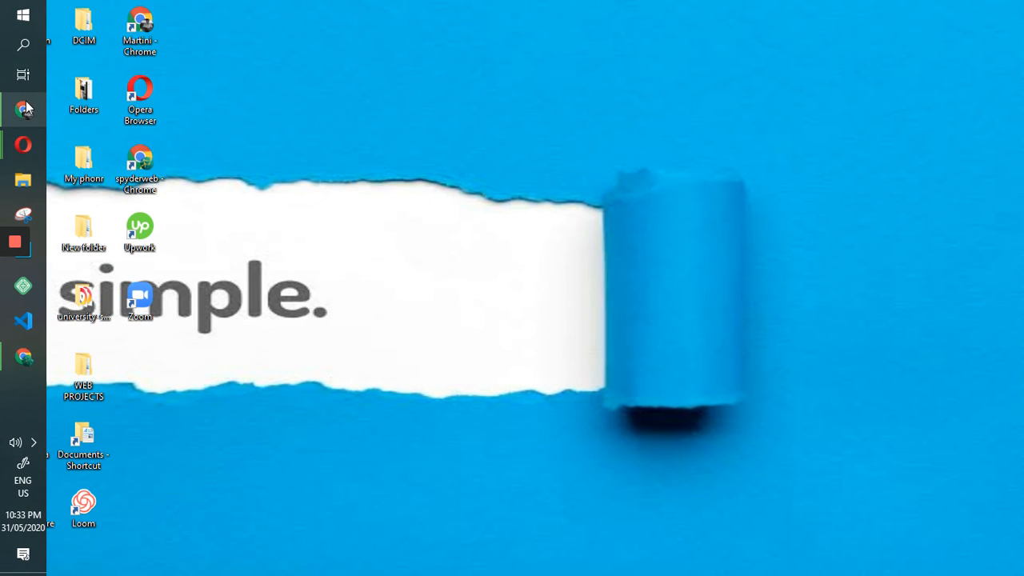
Write 'background: #da3b84 !important;' into the button rule and publish the Customizer.
{"action": "mouse_move", "coordinate": [26, 107]}
{"action": "mouse_move", "coordinate": [24, 357]}
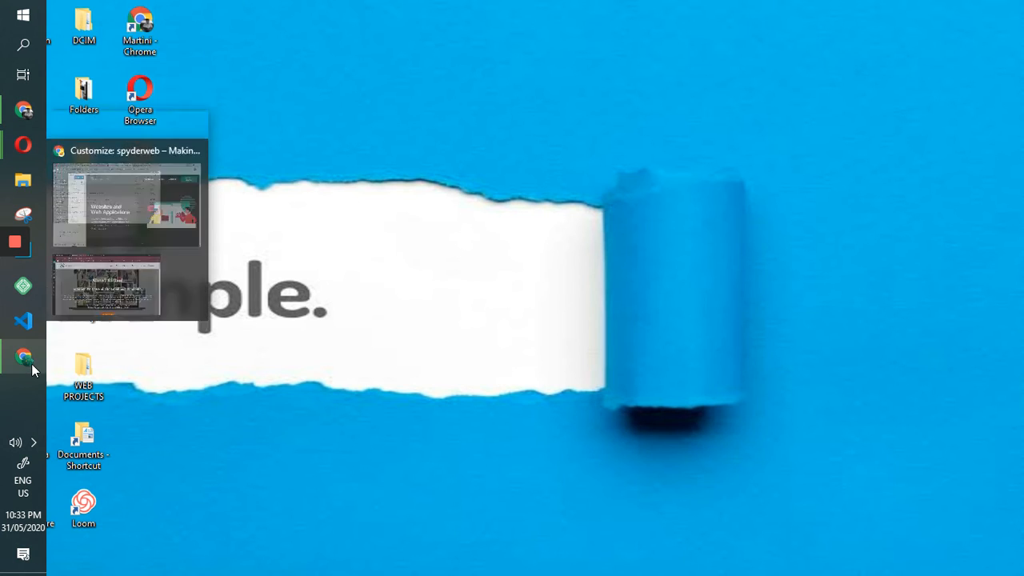
{"action": "left_click", "coordinate": [133, 345]}
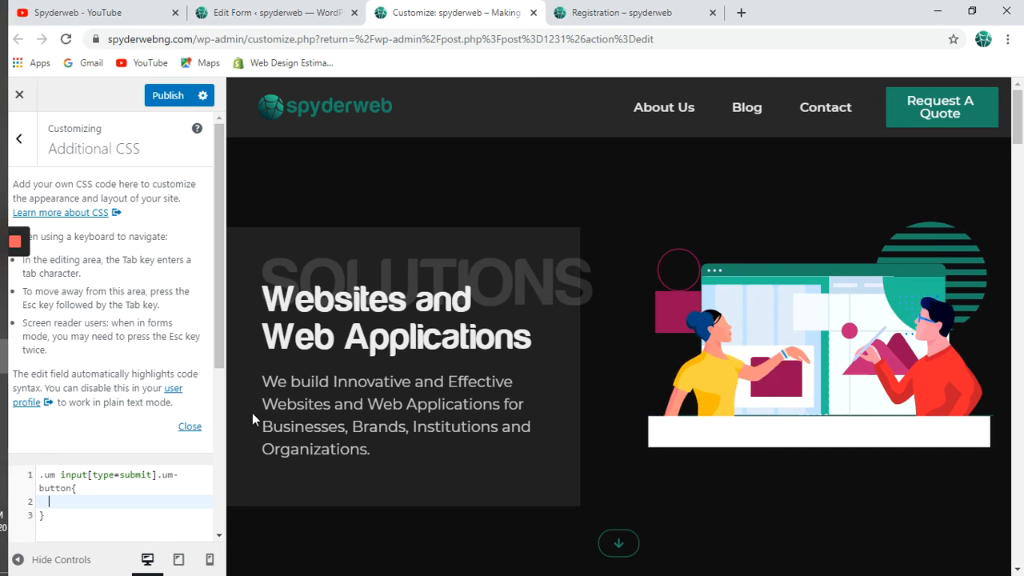
{"action": "key", "text": "ctrl+v"}
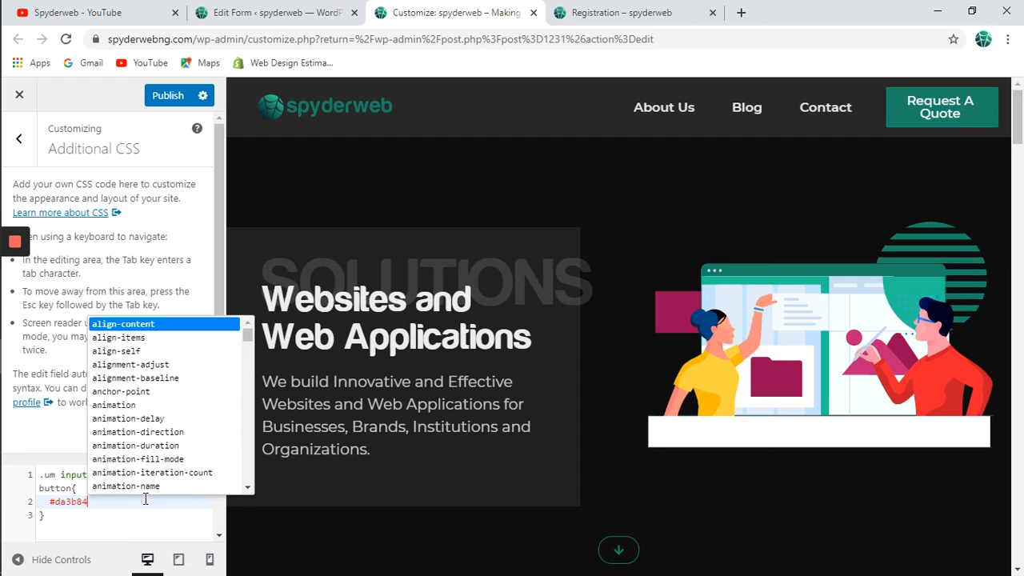
{"action": "key", "text": "Home"}
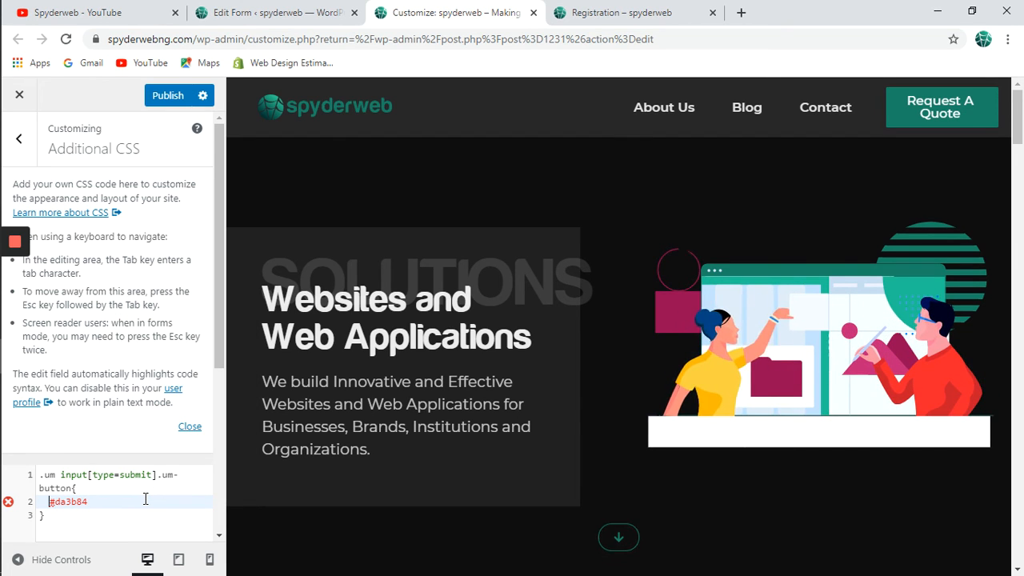
{"action": "type", "text": "col"}
{"action": "key", "text": "BackSpace"}
{"action": "key", "text": "BackSpace"}
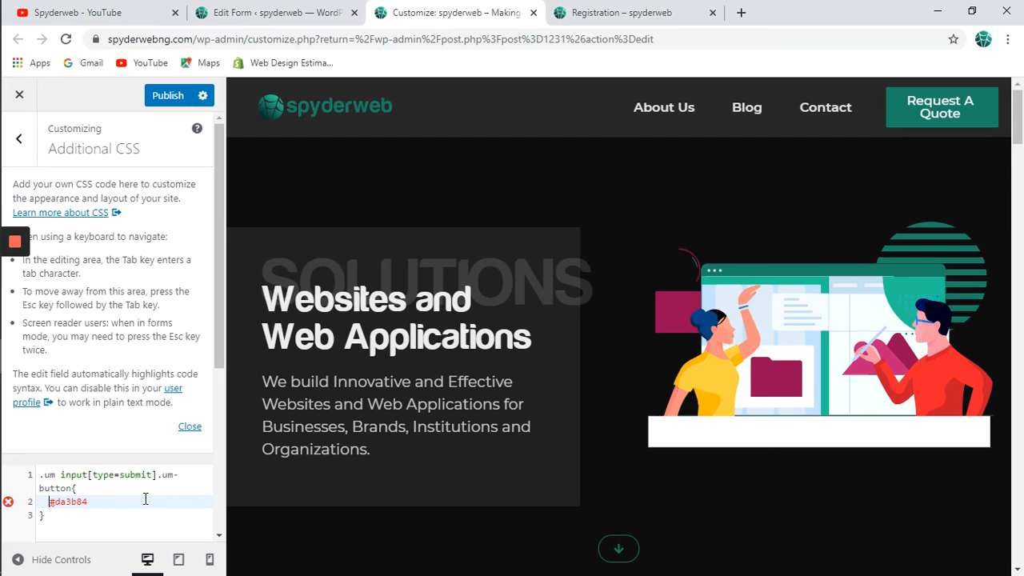
{"action": "type", "text": "backgr"}
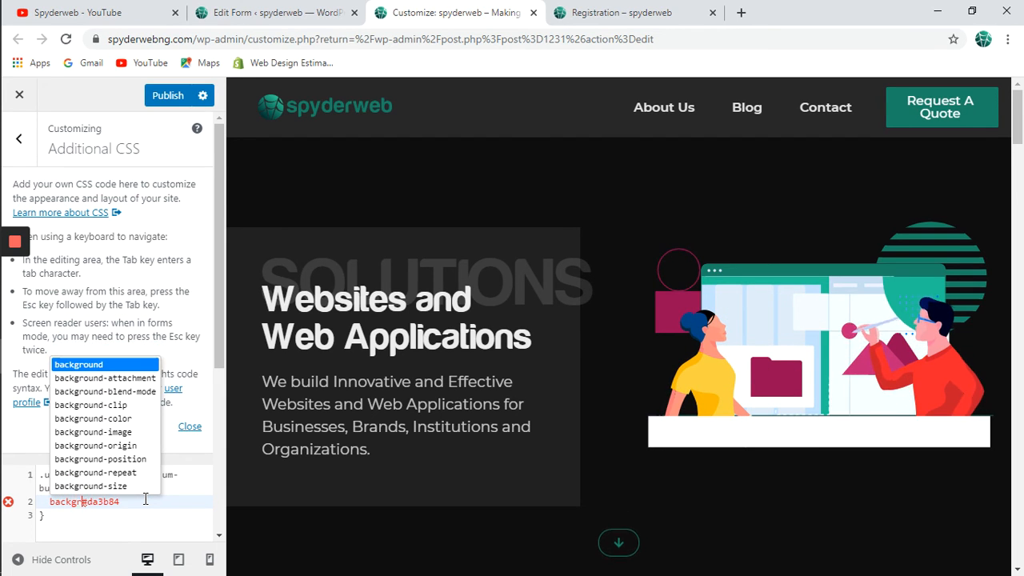
{"action": "type", "text": "ound"}
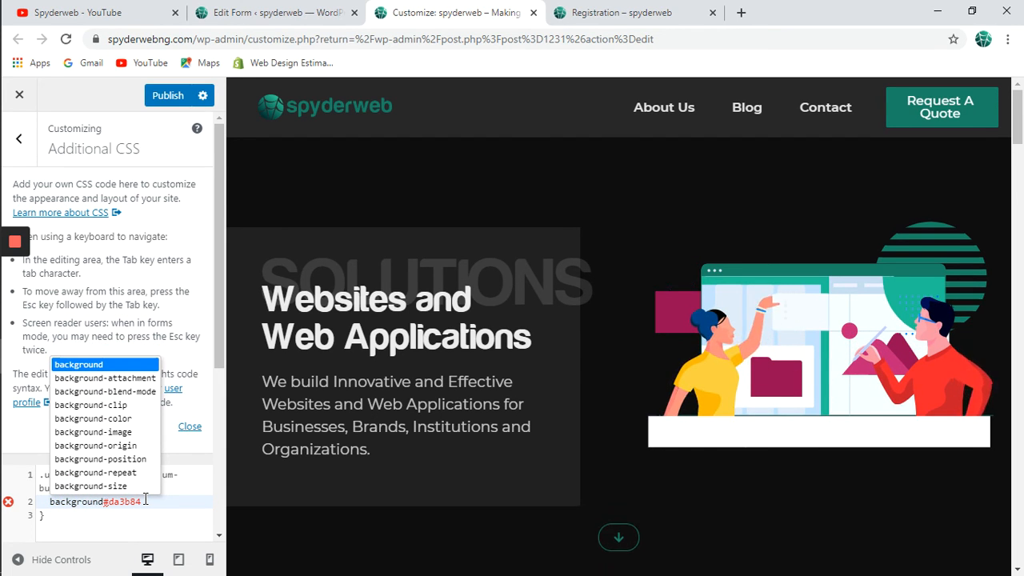
{"action": "type", "text": ":"}
{"action": "key", "text": "End"}
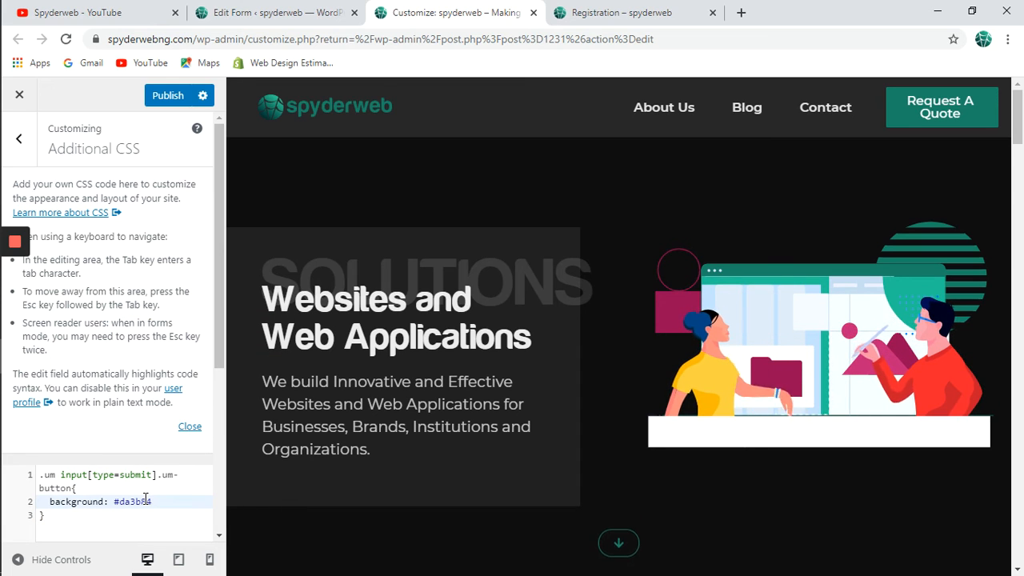
{"action": "type", "text": "!imp"}
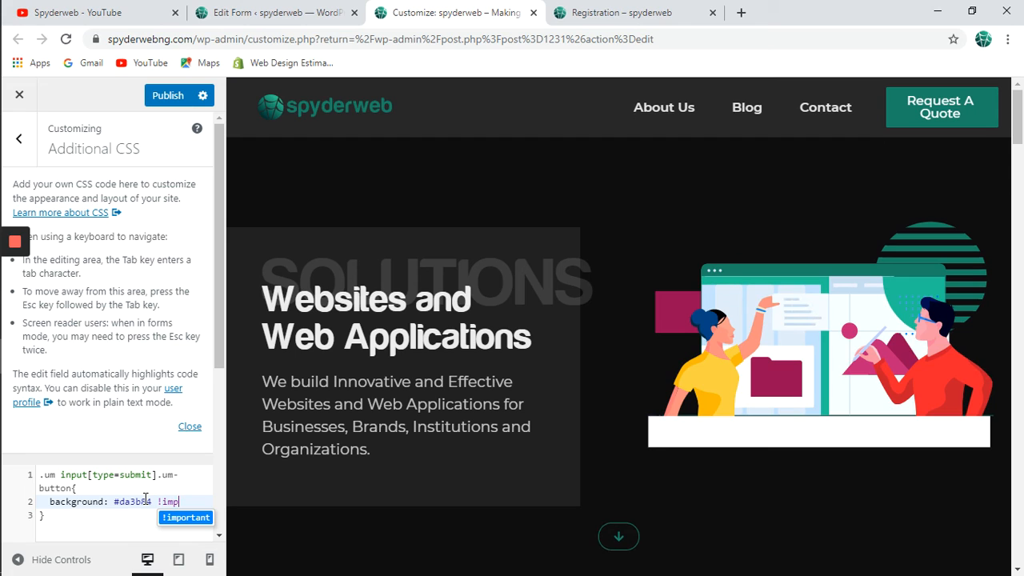
{"action": "type", "text": "ortant"}
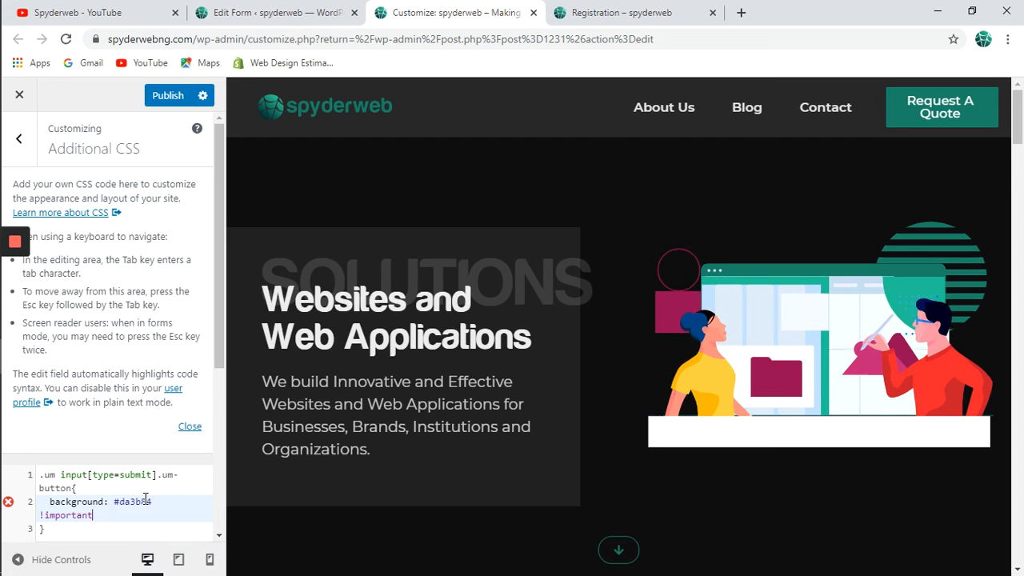
{"action": "type", "text": ";"}
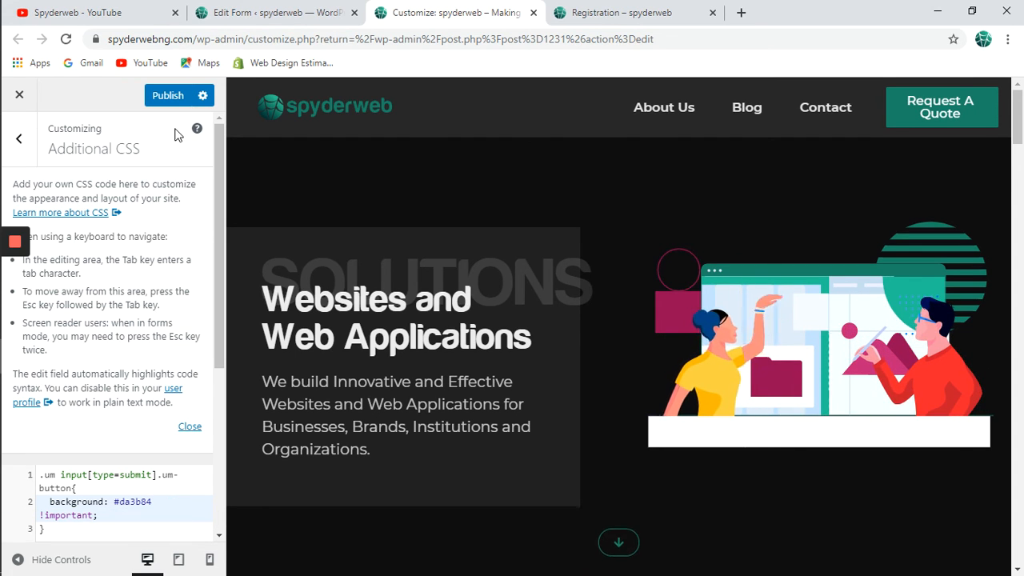
{"action": "left_click", "coordinate": [171, 99]}
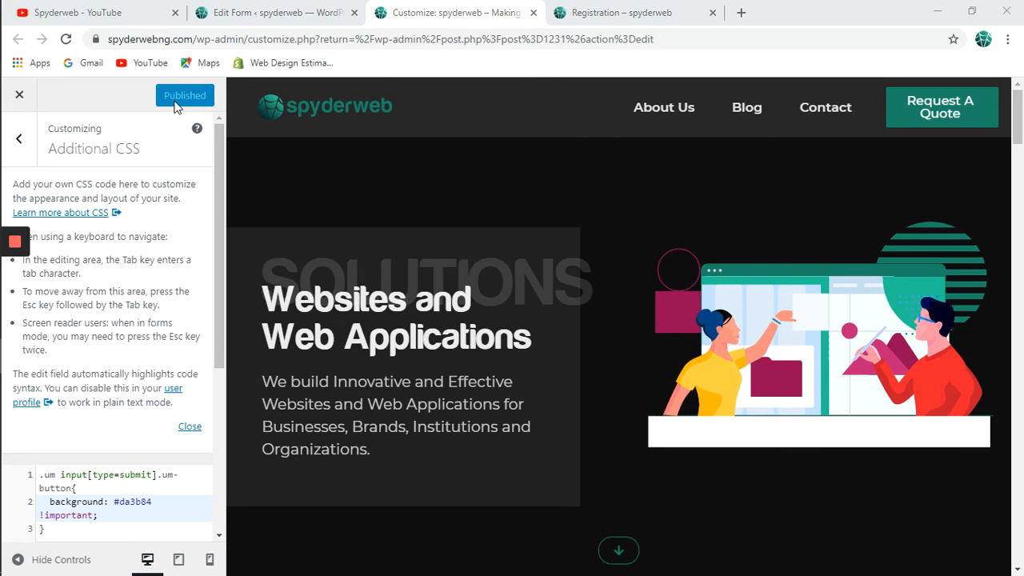
{"action": "key", "text": "super+Tab"}
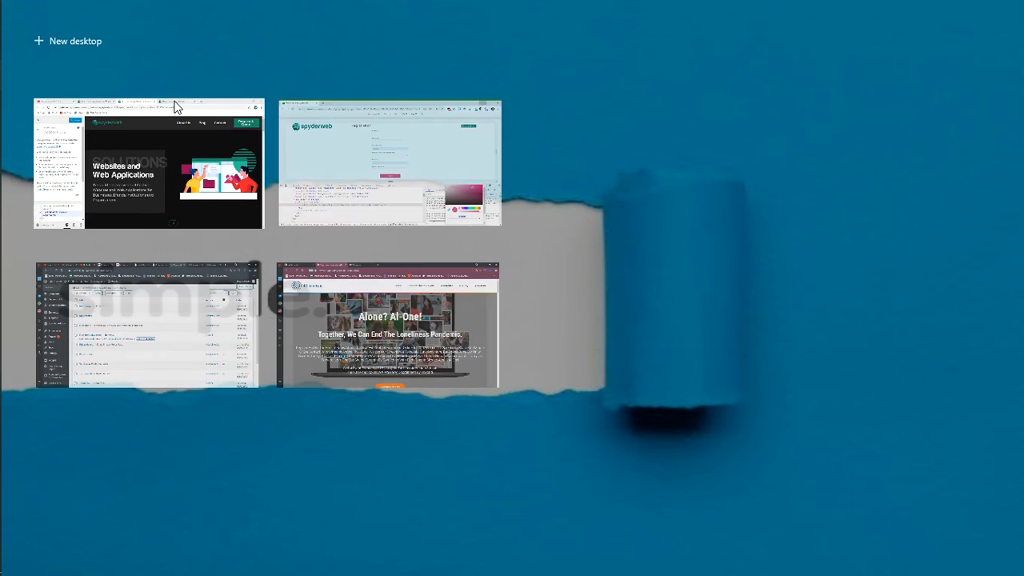
Reload the registration page with DevTools closed and check the pink Register button.
{"action": "left_click", "coordinate": [333, 136]}
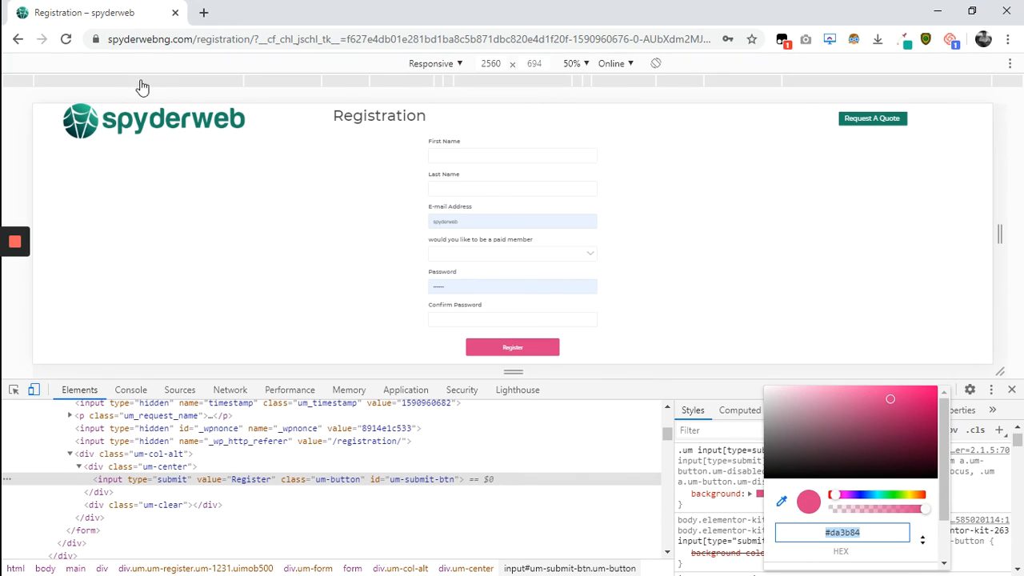
{"action": "left_click", "coordinate": [69, 42]}
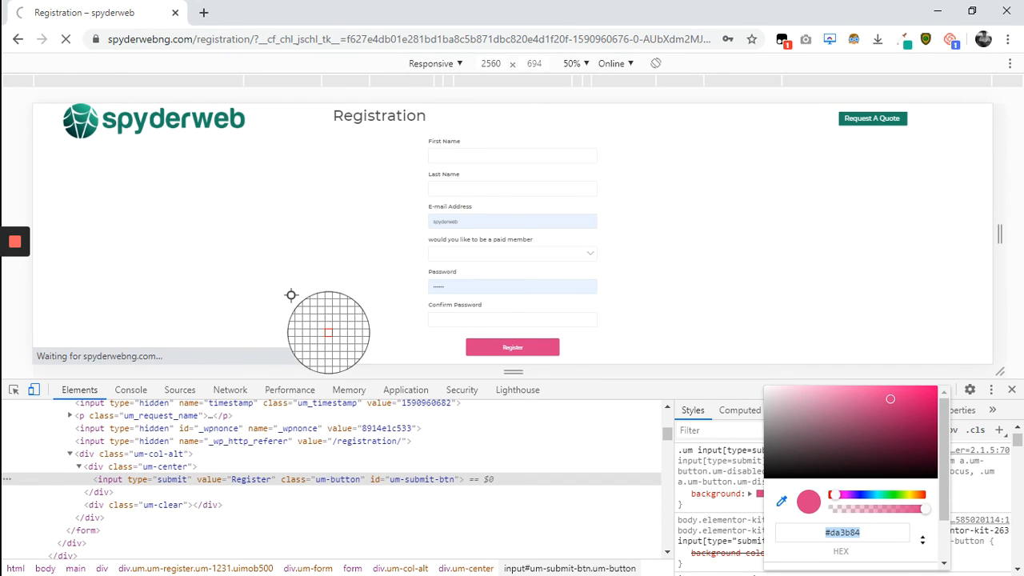
{"action": "left_click", "coordinate": [1012, 390]}
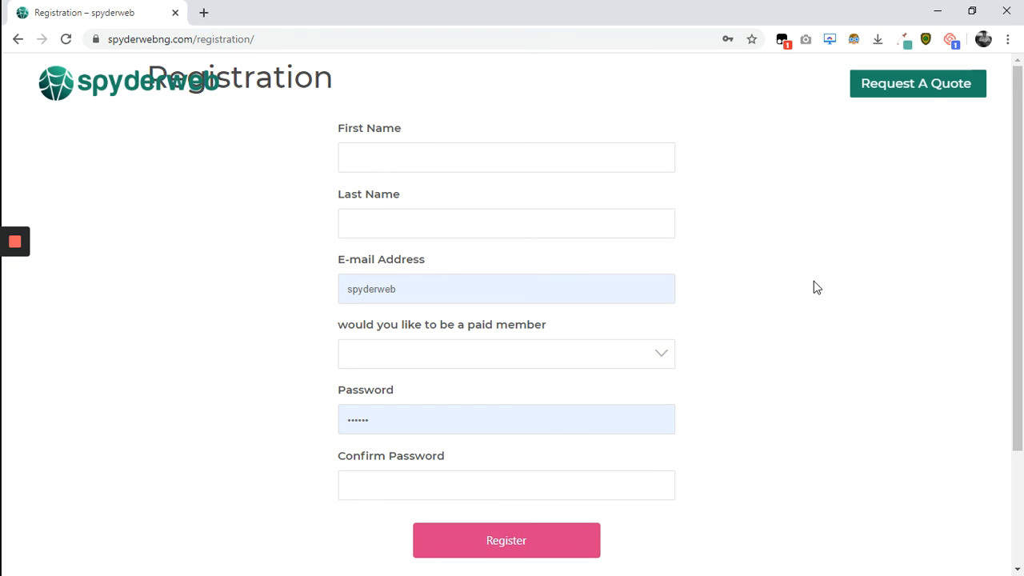
{"action": "scroll", "coordinate": [814, 289], "scroll_direction": "down", "scroll_amount": 3}
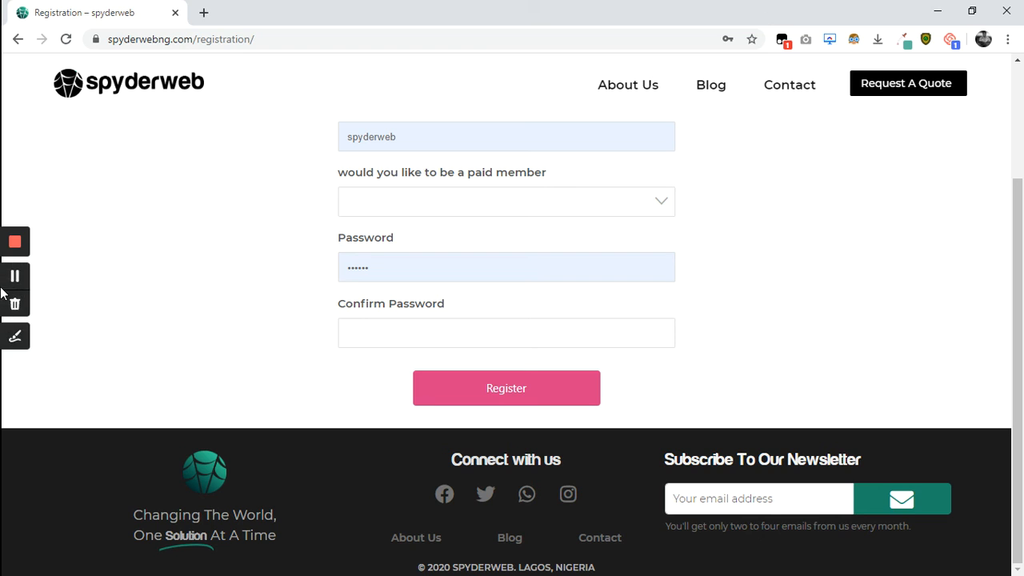
{"action": "mouse_move", "coordinate": [3, 290]}
{"action": "left_click", "coordinate": [938, 12]}
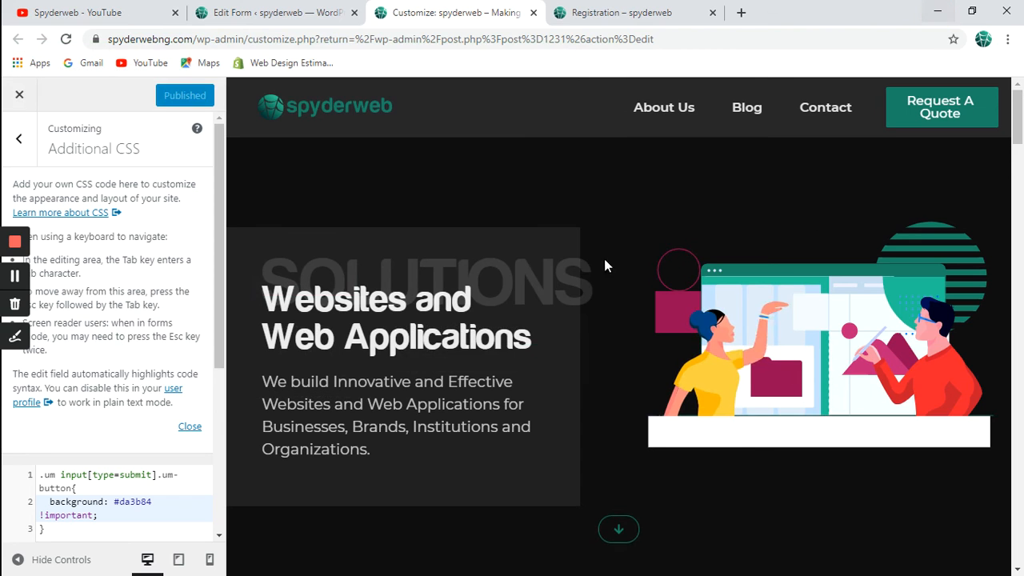
Add 'width: 100% !important;' to the button rule and publish it.
{"action": "left_click", "coordinate": [135, 516]}
{"action": "key", "text": "Return"}
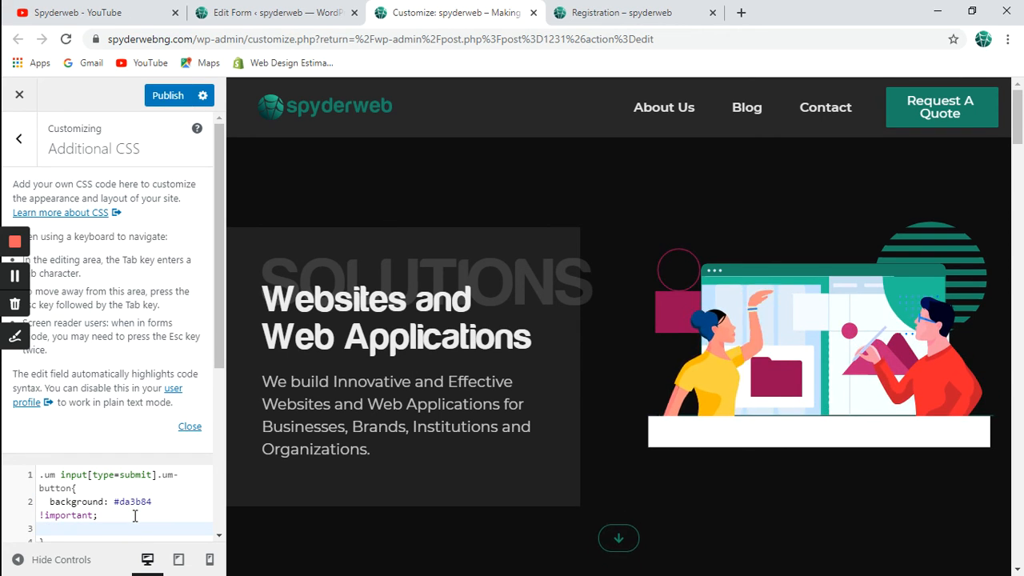
{"action": "type", "text": "width"}
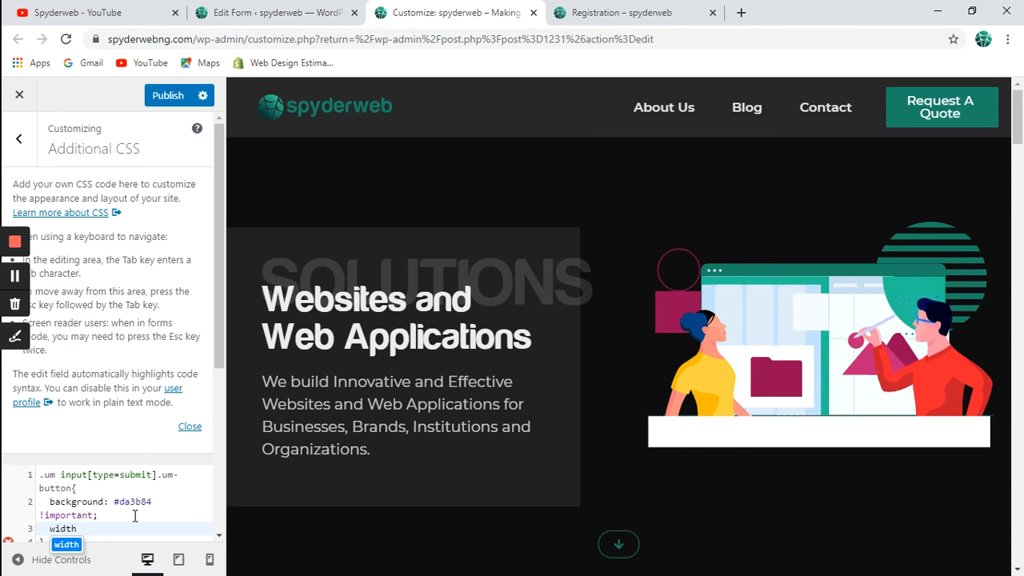
{"action": "type", "text": ": "}
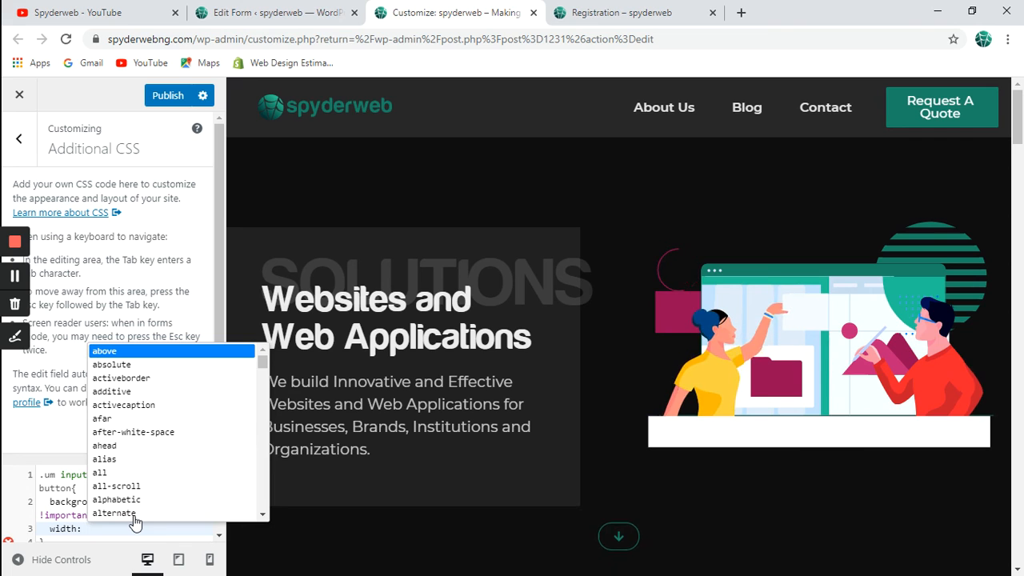
{"action": "type", "text": "100% "}
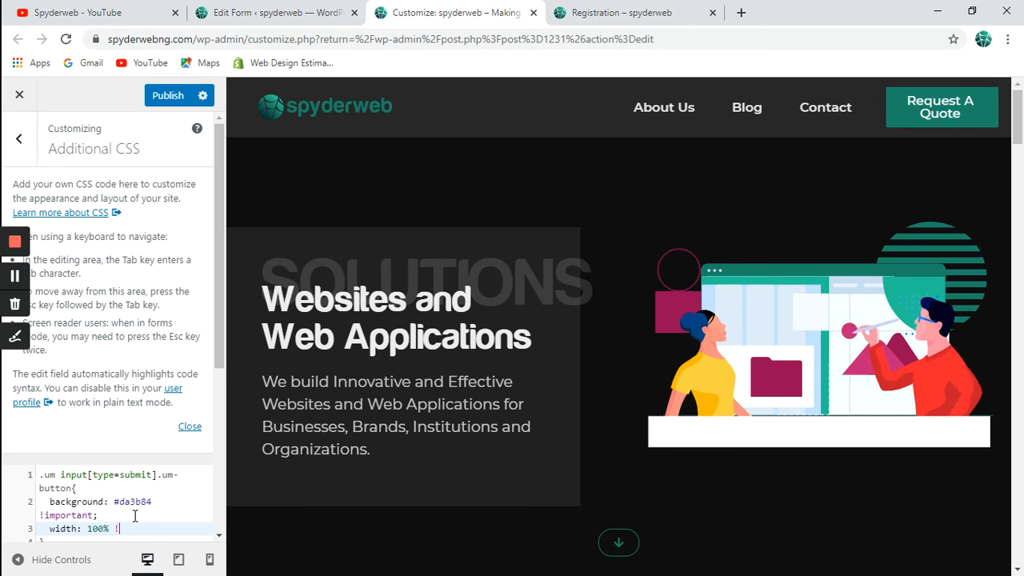
{"action": "type", "text": "!i"}
{"action": "key", "text": "Return"}
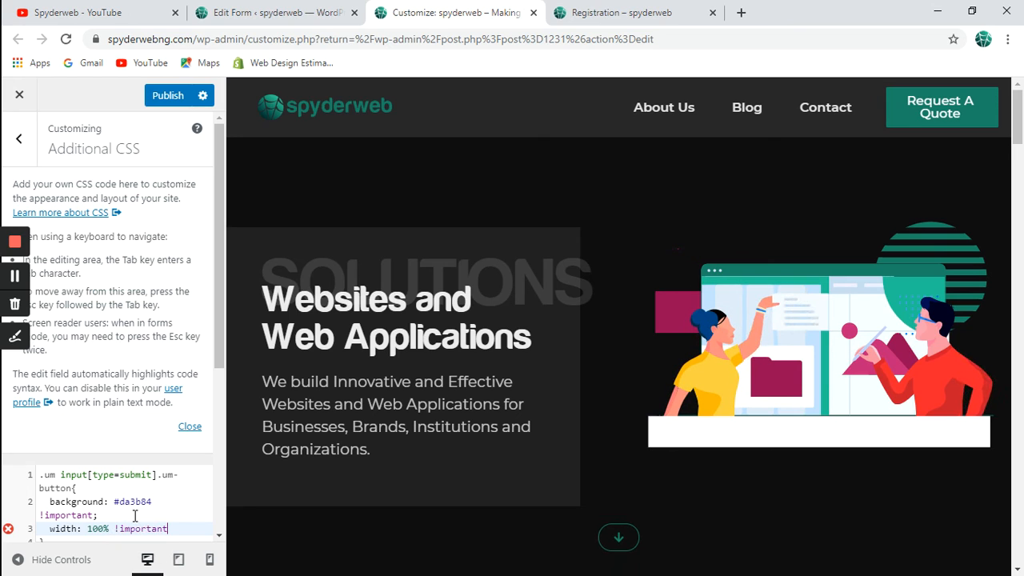
{"action": "type", "text": ";"}
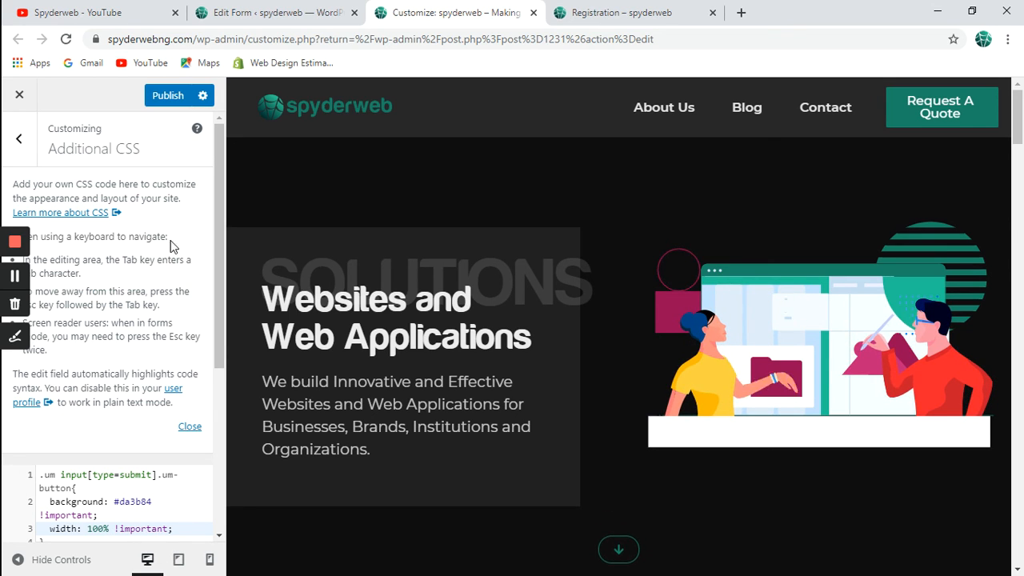
{"action": "left_click", "coordinate": [169, 96]}
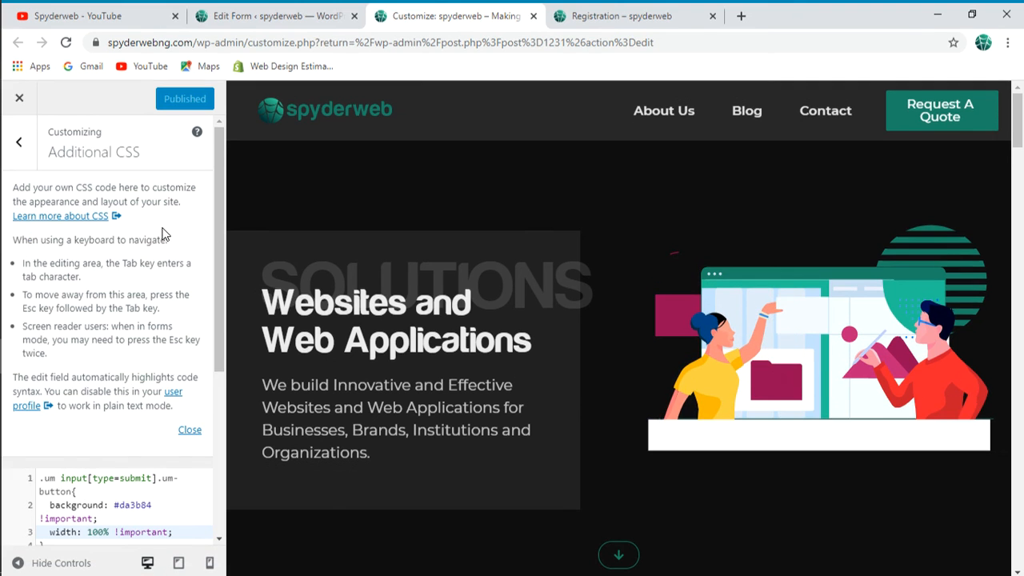
{"action": "key", "text": "super+Tab"}
Reload the registration page, check the full-width pink Register button, then hide the window.
{"action": "left_click", "coordinate": [335, 168]}
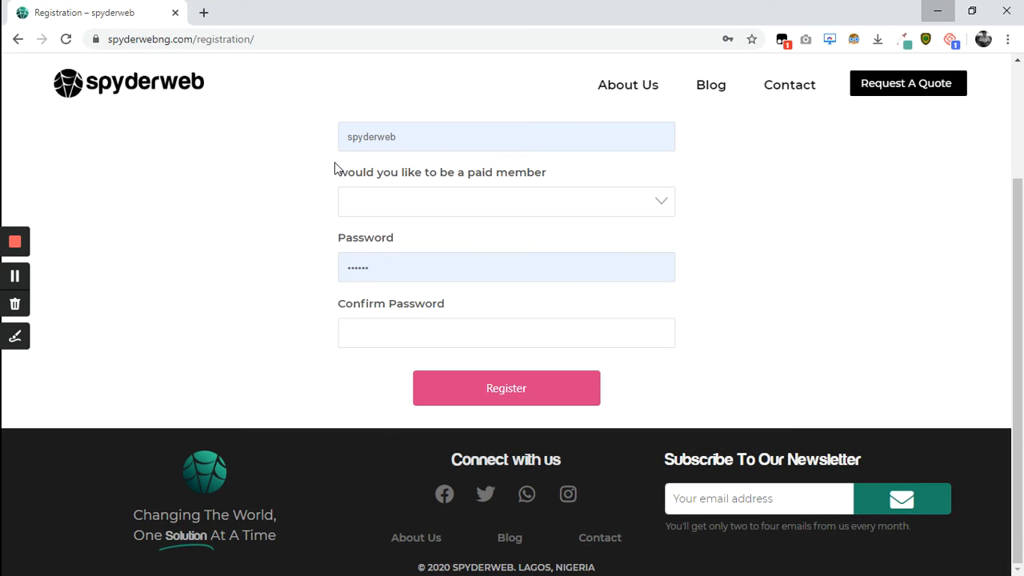
{"action": "key", "text": "ctrl+r"}
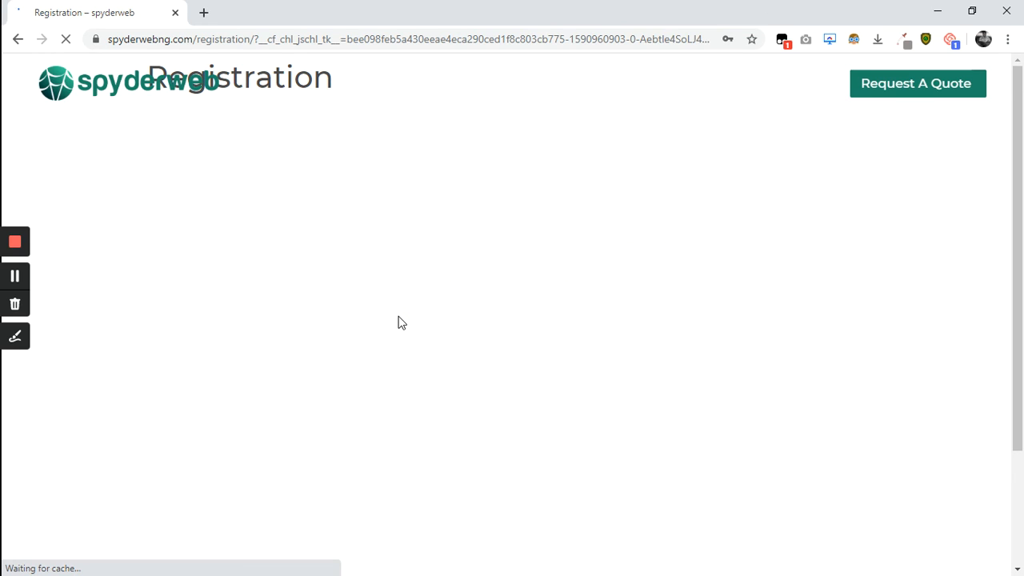
{"action": "scroll", "coordinate": [400, 321], "scroll_direction": "down", "scroll_amount": 2}
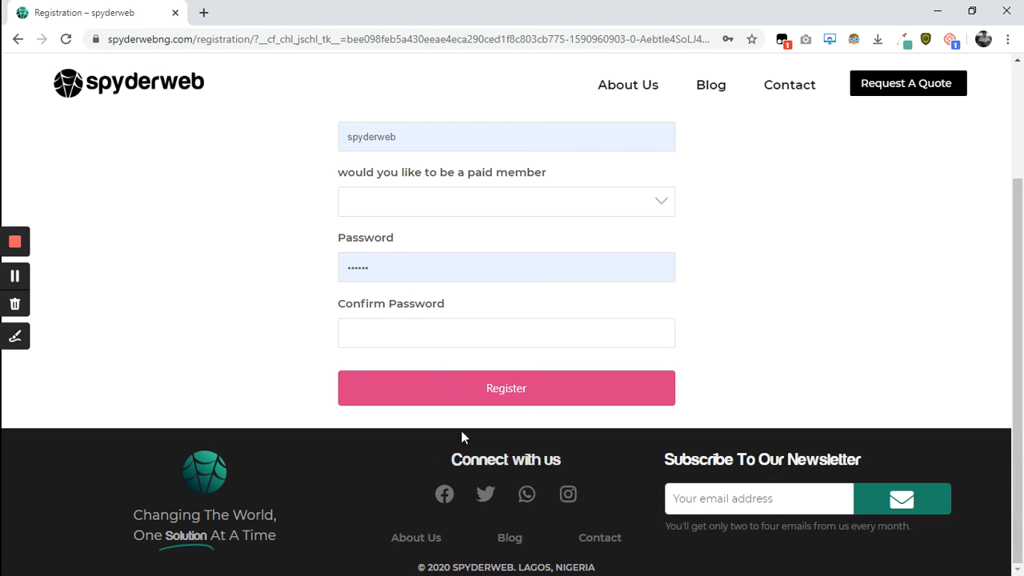
{"action": "scroll", "coordinate": [473, 347], "scroll_direction": "up", "scroll_amount": 2}
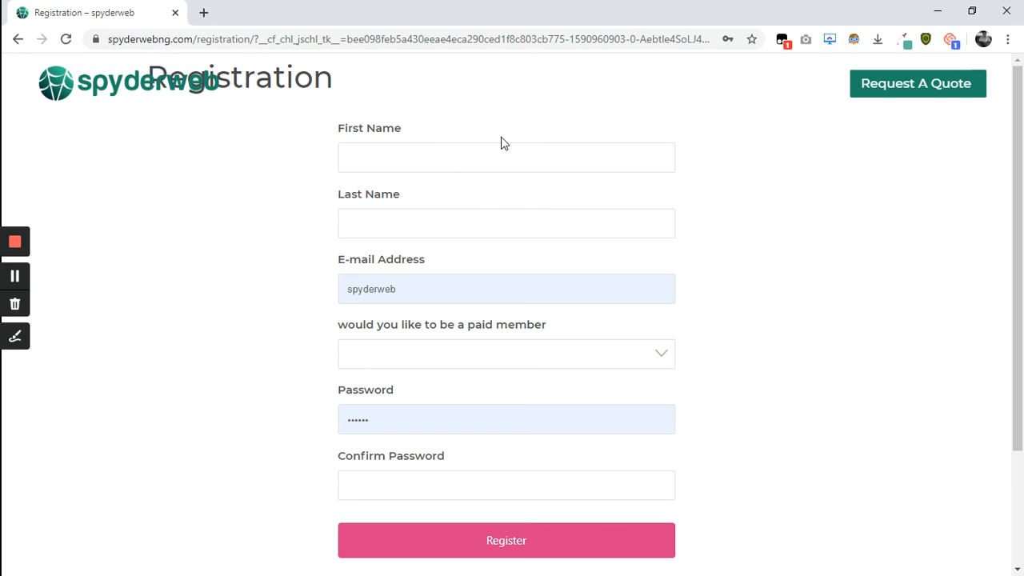
{"action": "left_click", "coordinate": [938, 16]}
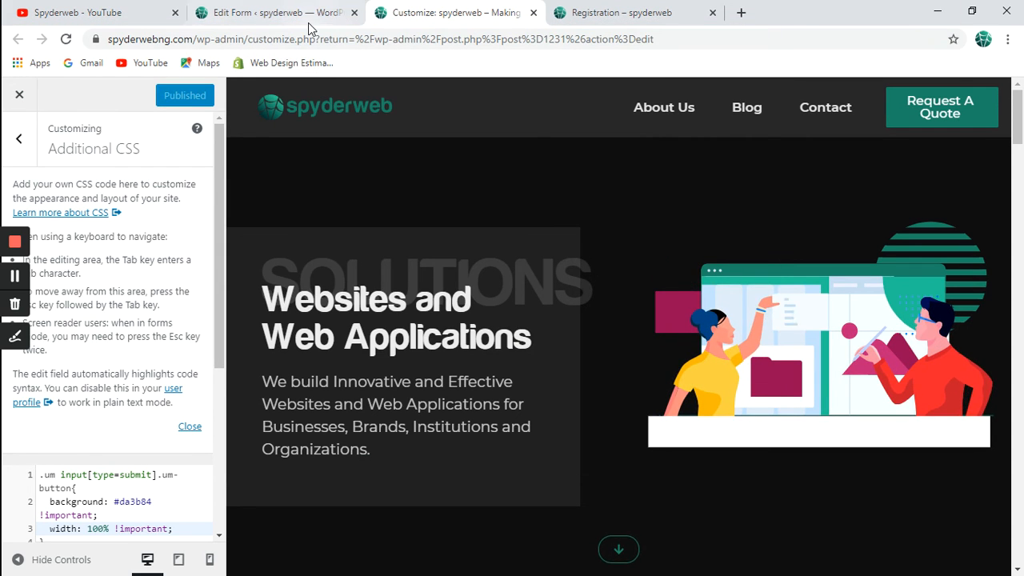
Go to Ultimate Member > Forms and open Form #1231 for editing.
{"action": "left_click", "coordinate": [308, 15]}
{"action": "scroll", "coordinate": [364, 418], "scroll_direction": "down", "scroll_amount": 1}
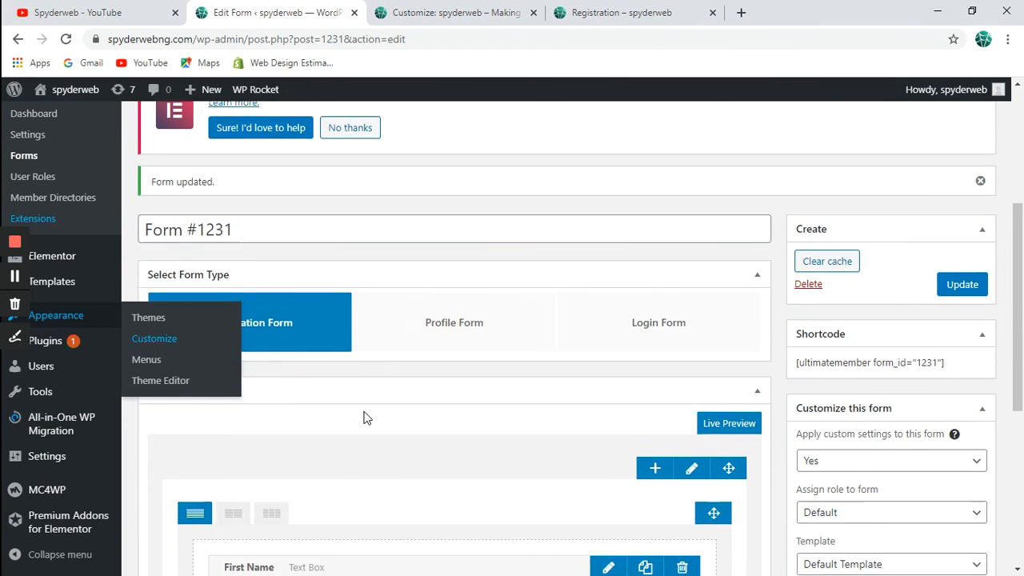
{"action": "scroll", "coordinate": [364, 417], "scroll_direction": "down", "scroll_amount": 3}
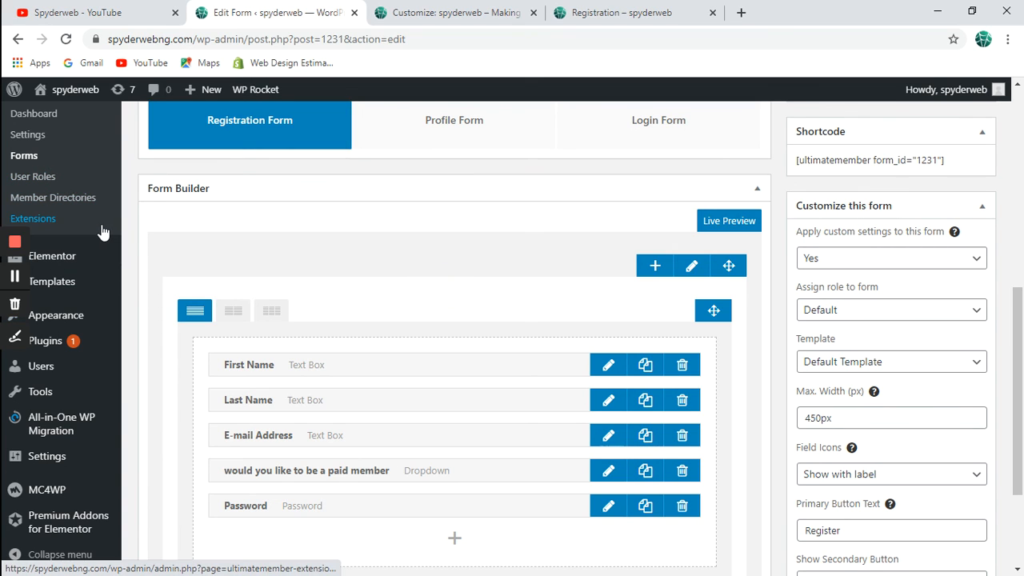
{"action": "left_click", "coordinate": [36, 134]}
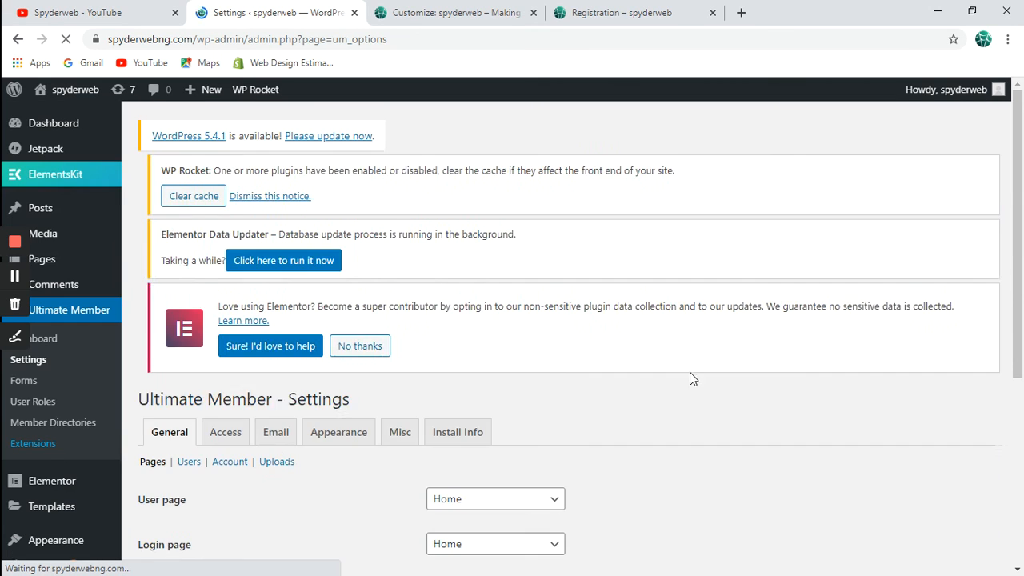
{"action": "left_click", "coordinate": [36, 380]}
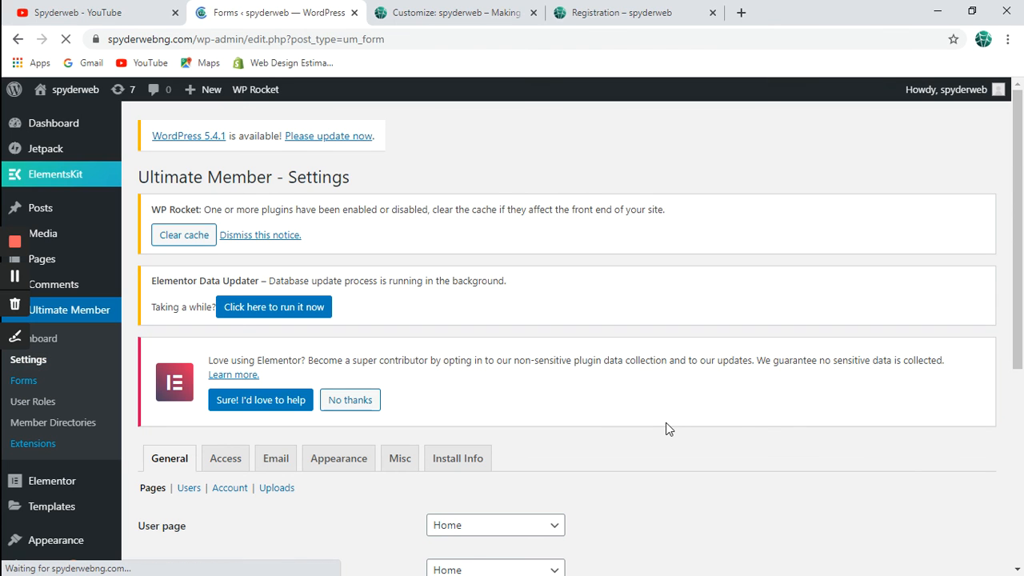
{"action": "scroll", "coordinate": [512, 412], "scroll_direction": "down", "scroll_amount": 3}
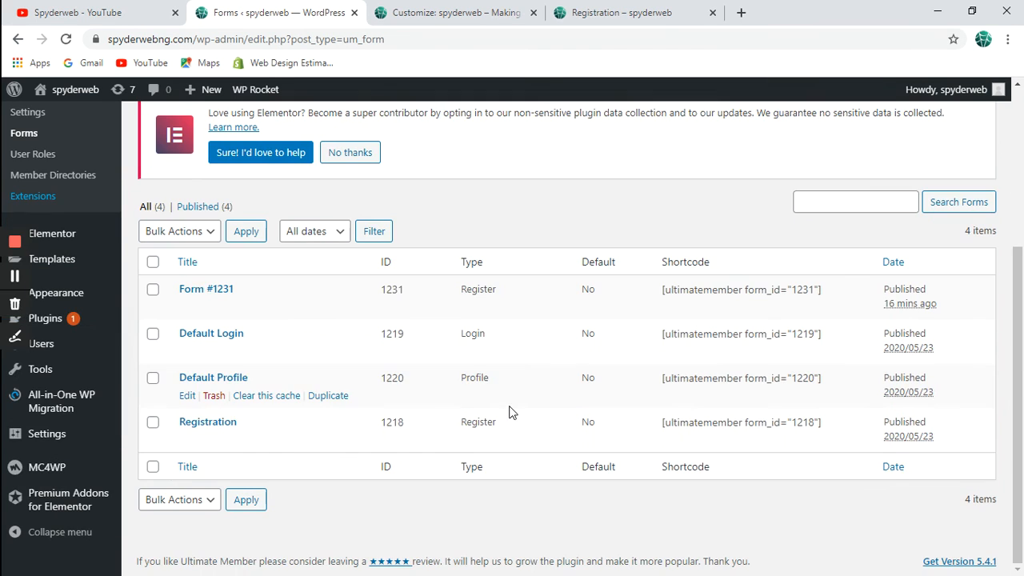
{"action": "left_click", "coordinate": [189, 311]}
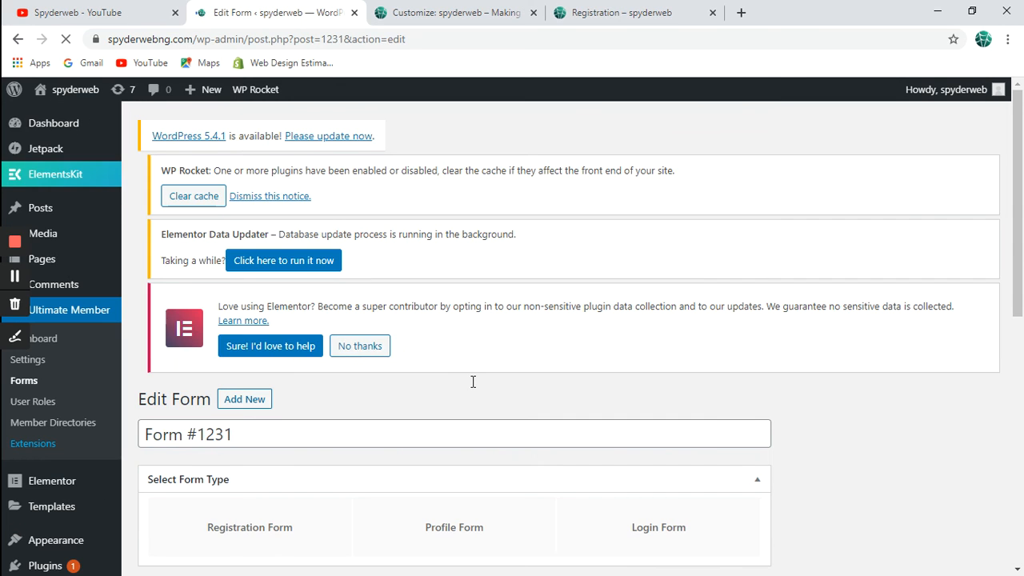
Add a new row above the fields row and split it into two columns.
{"action": "scroll", "coordinate": [473, 382], "scroll_direction": "down", "scroll_amount": 5}
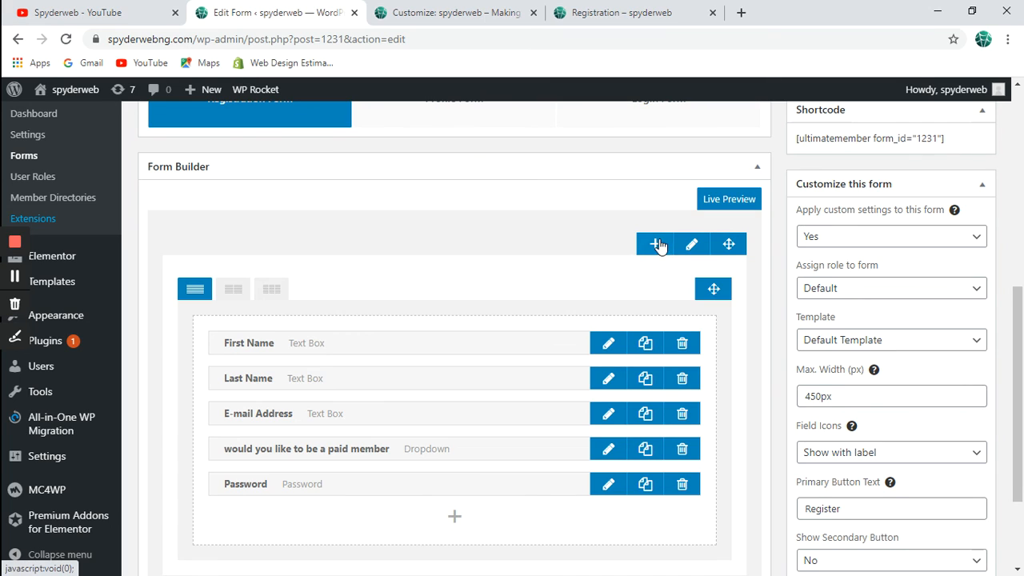
{"action": "left_click", "coordinate": [658, 245]}
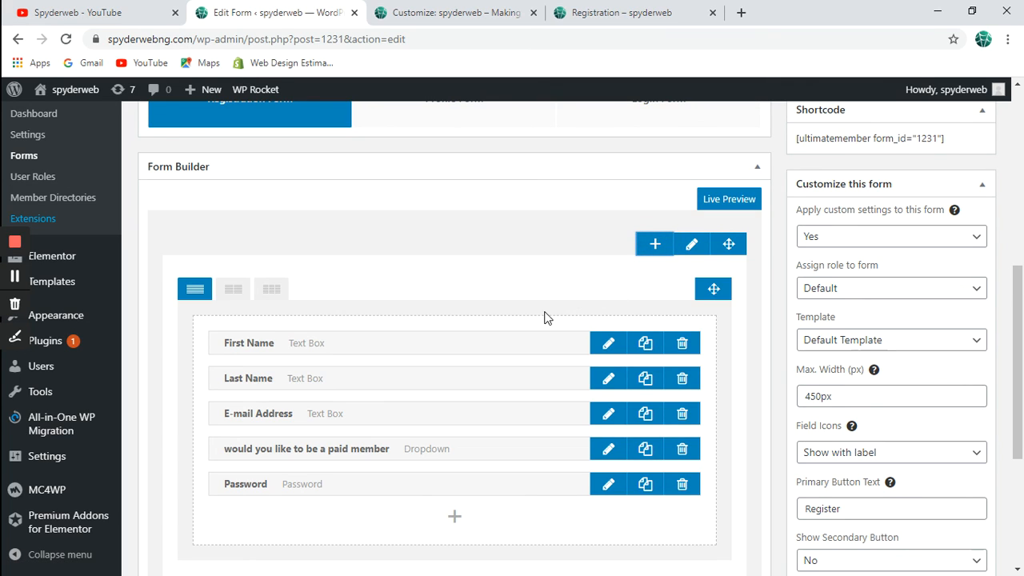
{"action": "scroll", "coordinate": [544, 317], "scroll_direction": "down", "scroll_amount": 3}
{"action": "scroll", "coordinate": [544, 315], "scroll_direction": "up", "scroll_amount": 3}
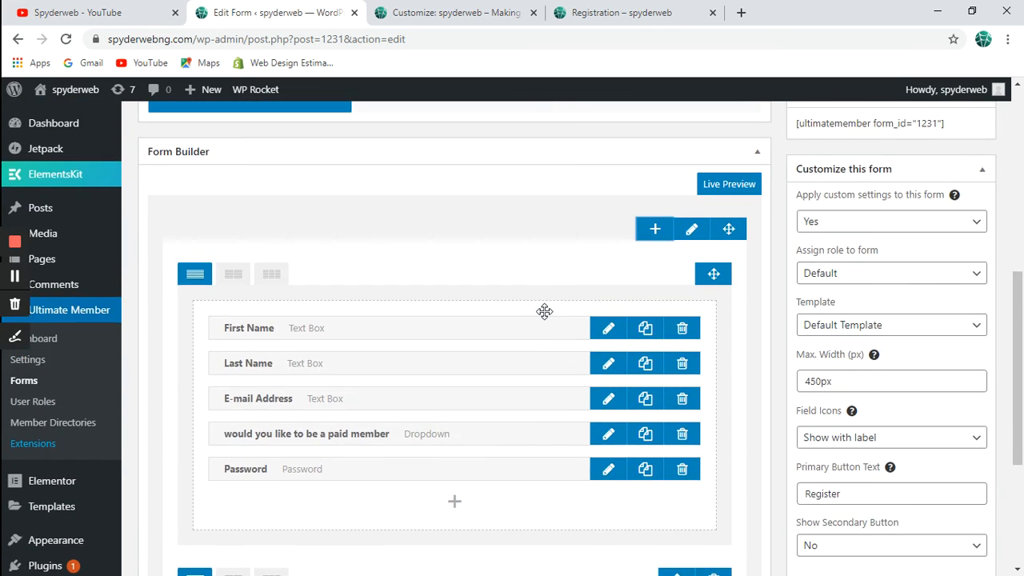
{"action": "scroll", "coordinate": [544, 311], "scroll_direction": "down", "scroll_amount": 3}
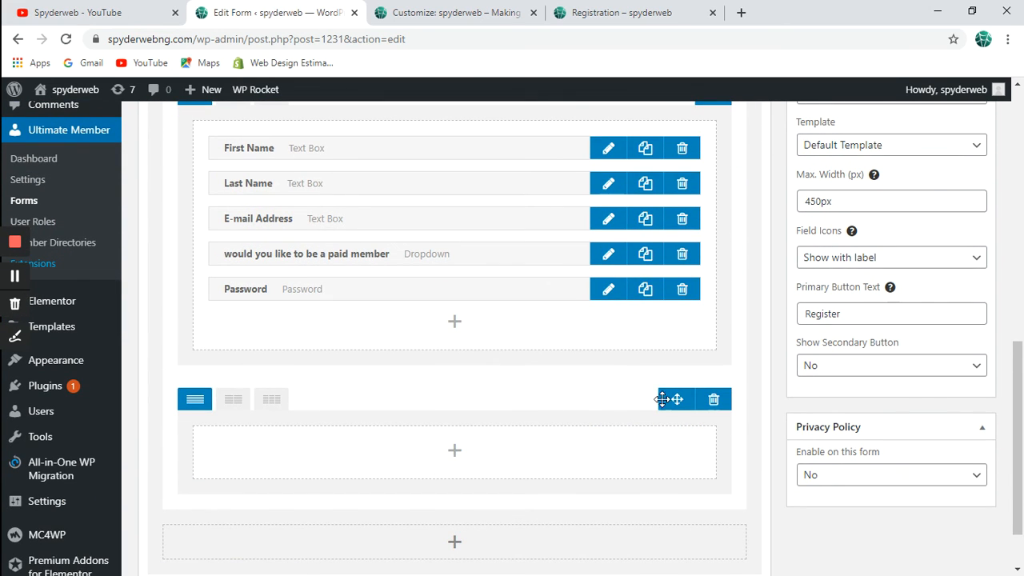
{"action": "left_click_drag", "start_coordinate": [677, 398], "coordinate": [643, 155]}
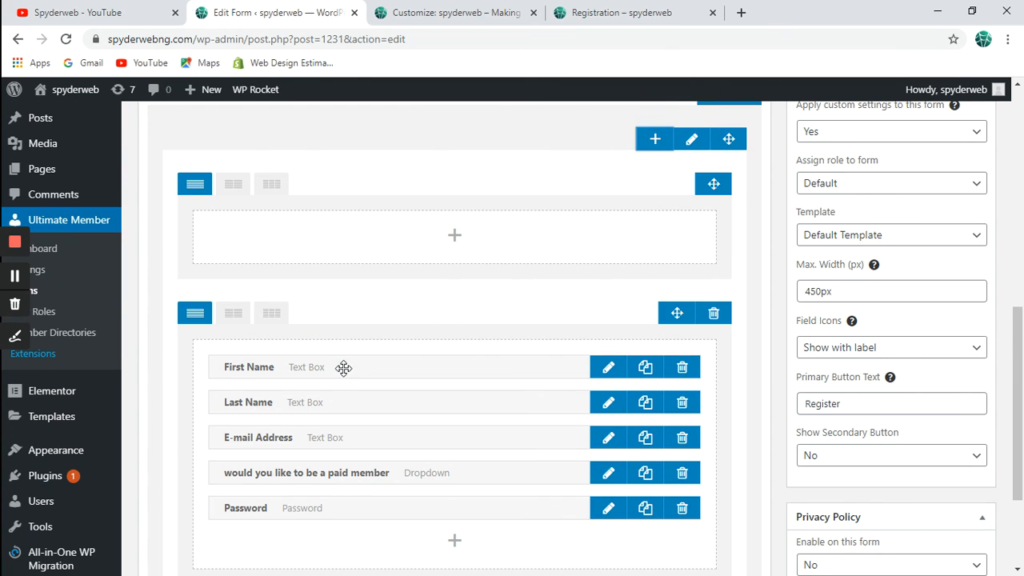
{"action": "left_click", "coordinate": [234, 186]}
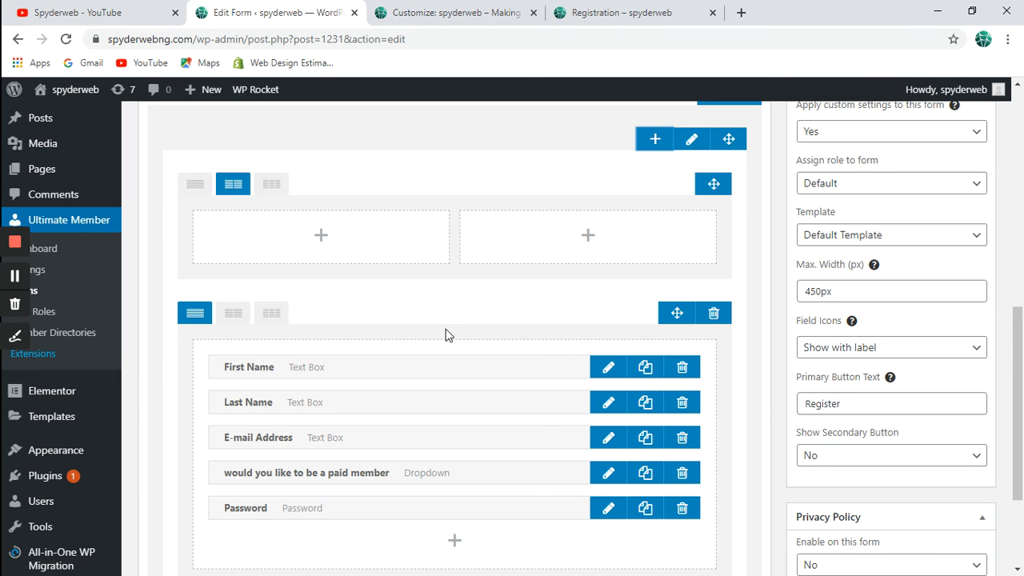
Place First Name and Last Name in the two columns and update the form.
{"action": "left_click_drag", "start_coordinate": [534, 373], "coordinate": [366, 229]}
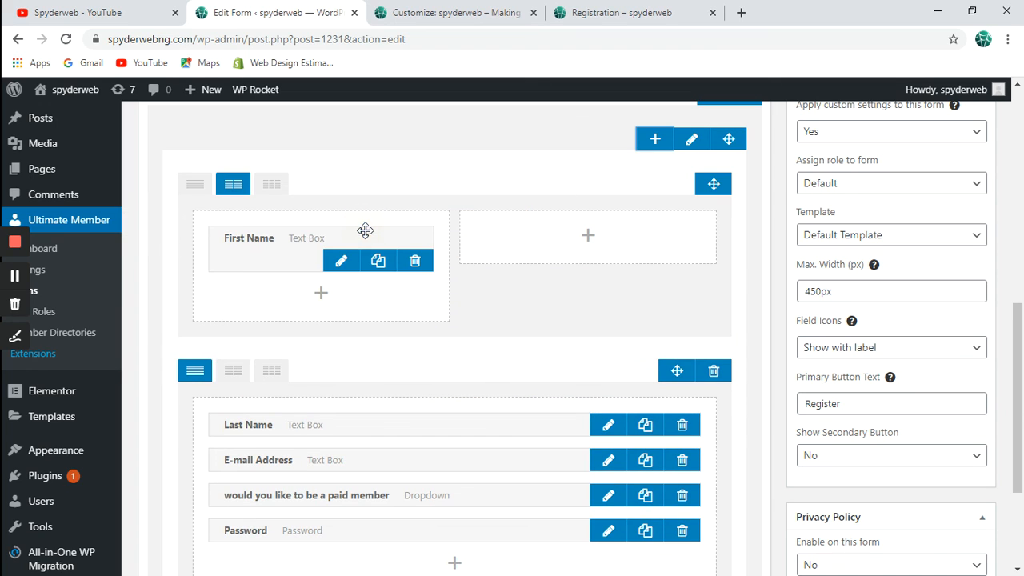
{"action": "left_click_drag", "start_coordinate": [316, 425], "coordinate": [585, 226]}
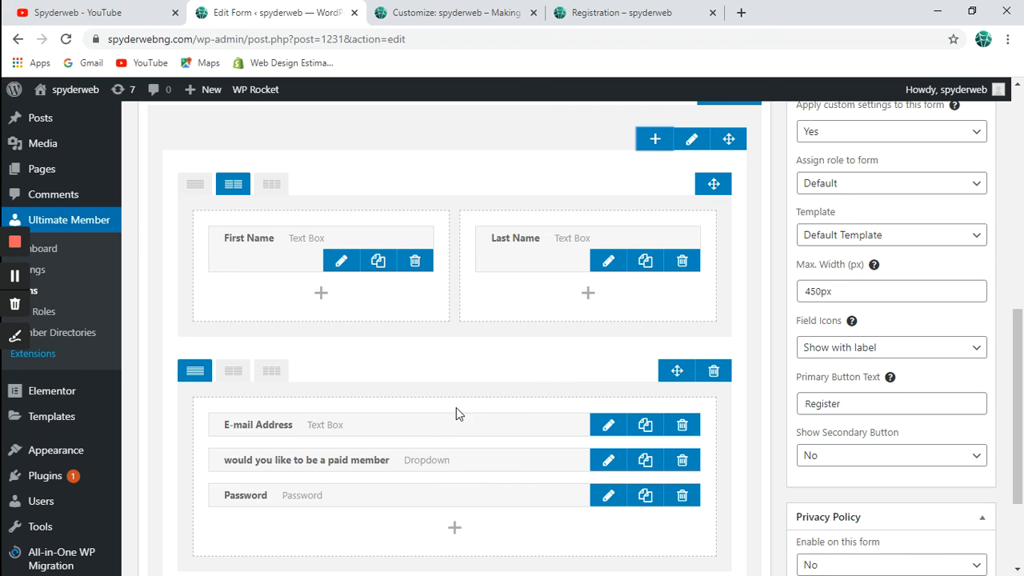
{"action": "scroll", "coordinate": [727, 295], "scroll_direction": "up", "scroll_amount": 3}
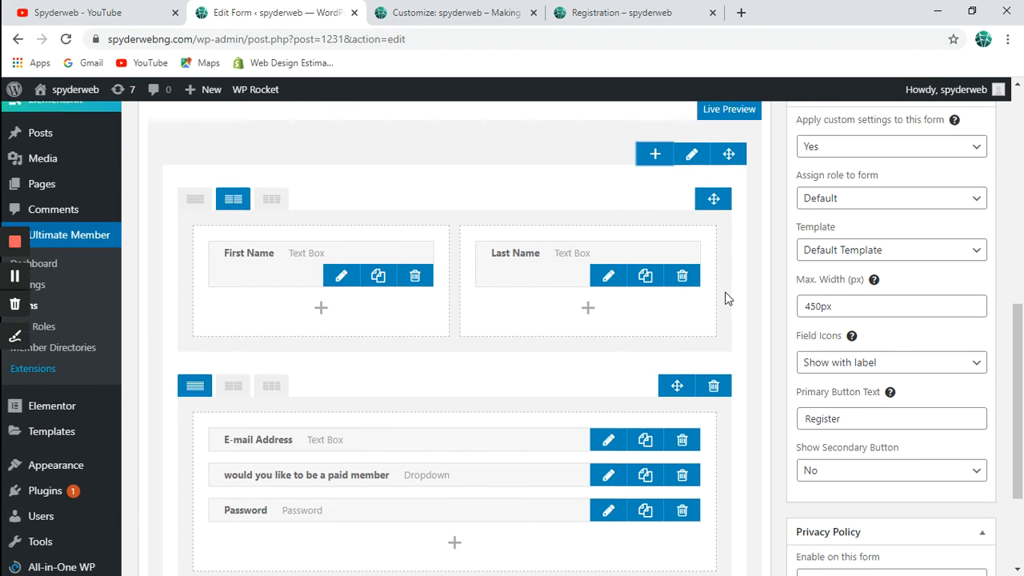
{"action": "left_click", "coordinate": [963, 120]}
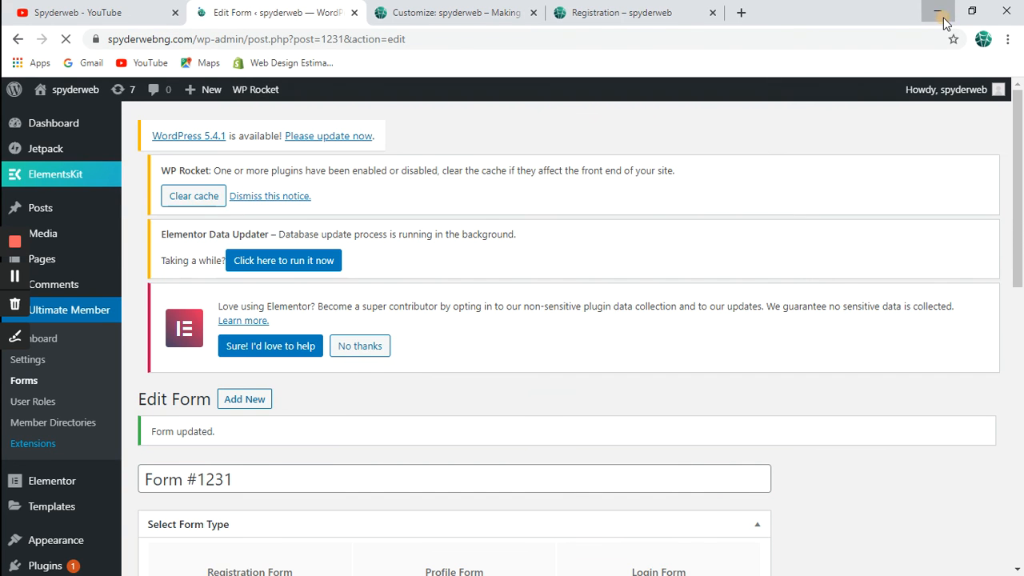
Set the form editor aside and reload the live registration page, confirming the resubmission.
{"action": "left_click", "coordinate": [944, 23]}
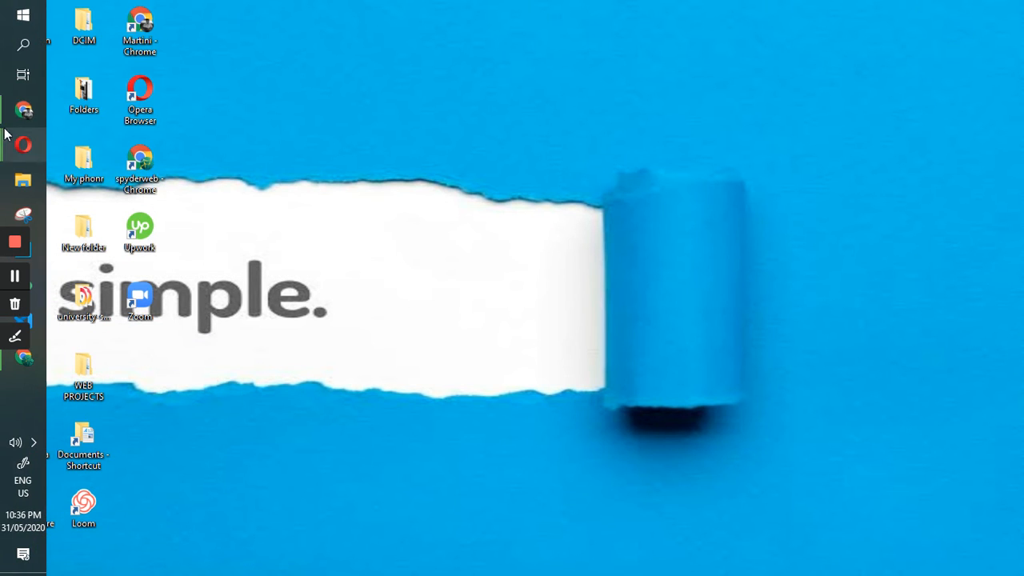
{"action": "mouse_move", "coordinate": [24, 110]}
{"action": "left_click", "coordinate": [153, 130]}
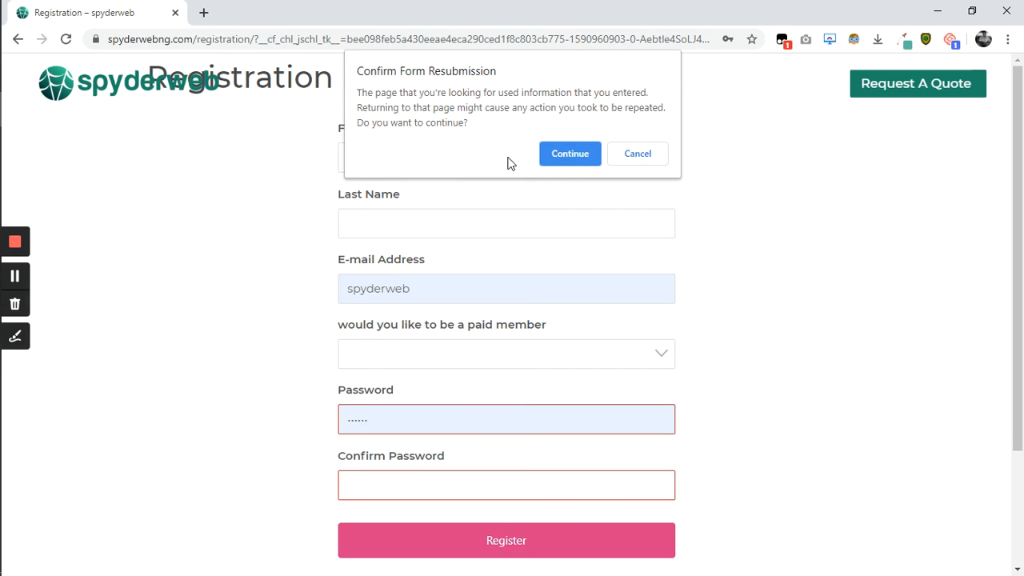
{"action": "left_click", "coordinate": [571, 153]}
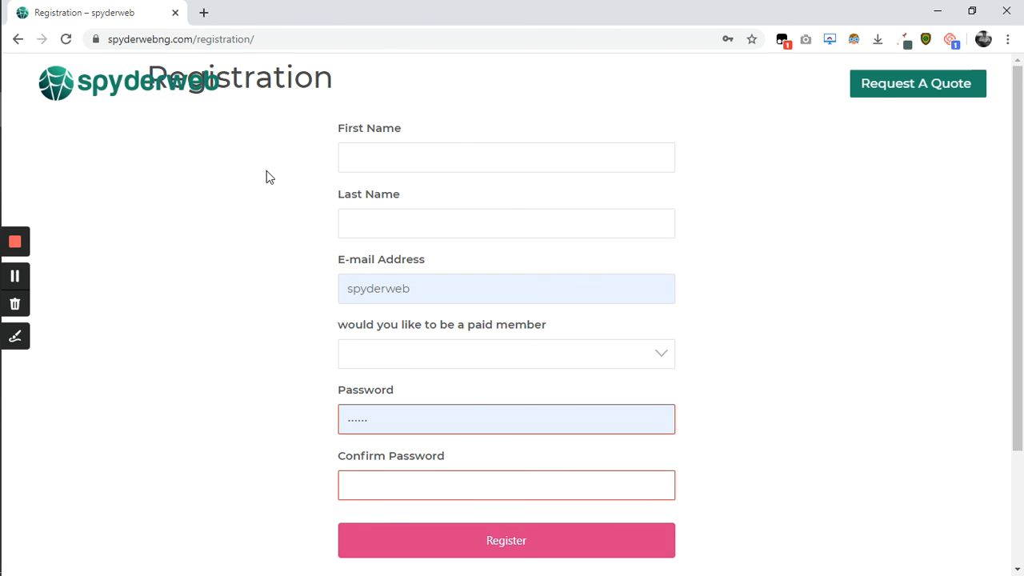
Put the registration page away and bring the Edit Form window back.
{"action": "left_click", "coordinate": [934, 13]}
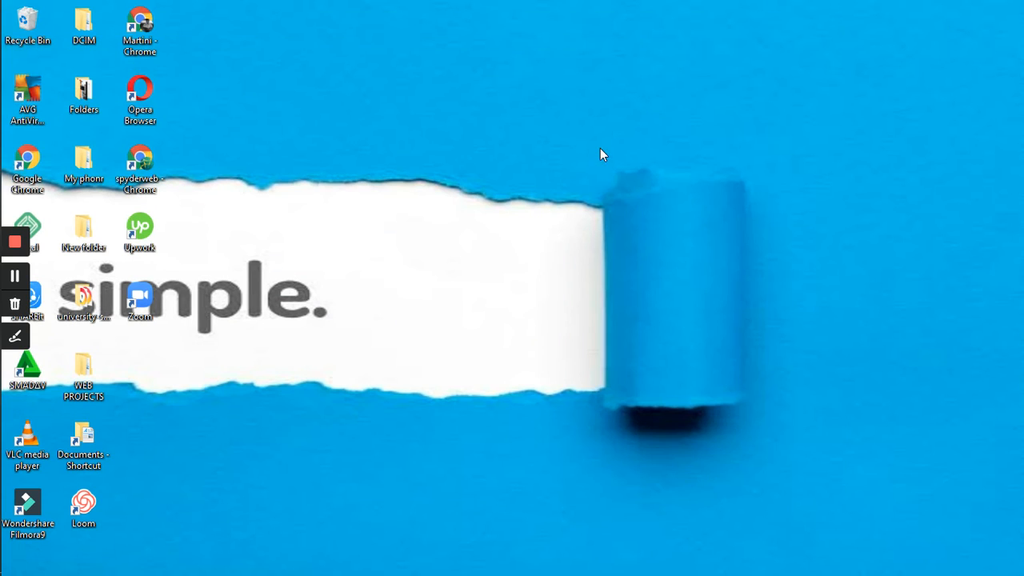
{"action": "mouse_move", "coordinate": [2, 154]}
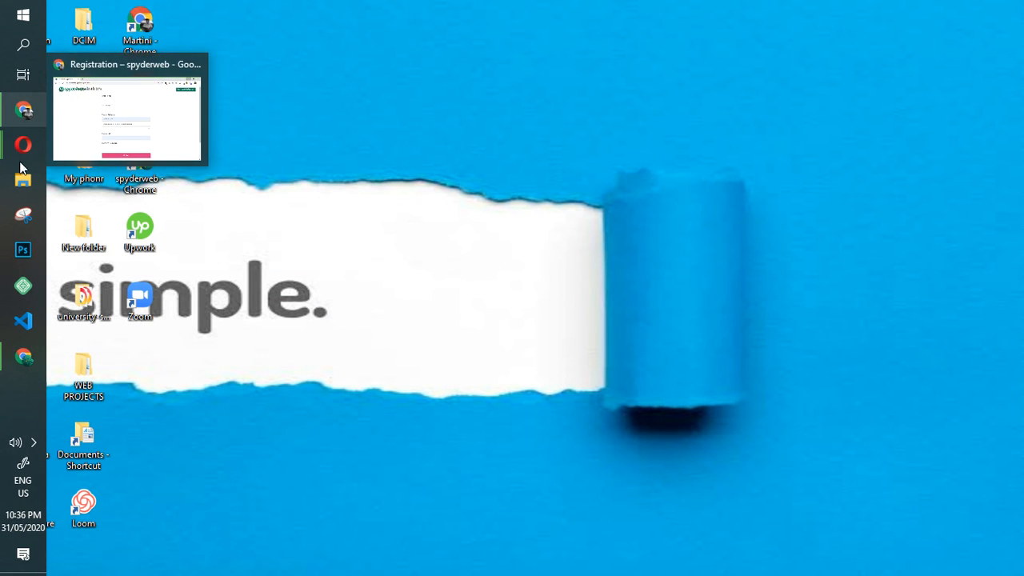
{"action": "mouse_move", "coordinate": [23, 356]}
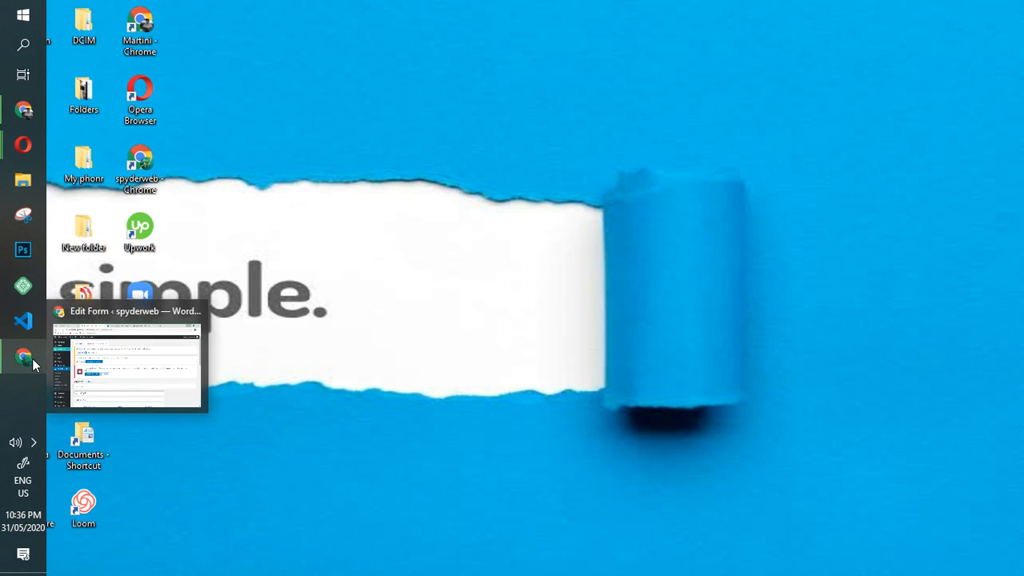
{"action": "left_click", "coordinate": [136, 366]}
Change the form's Max. Width from 450px to 600px and update the form.
{"action": "scroll", "coordinate": [542, 466], "scroll_direction": "down", "scroll_amount": 6}
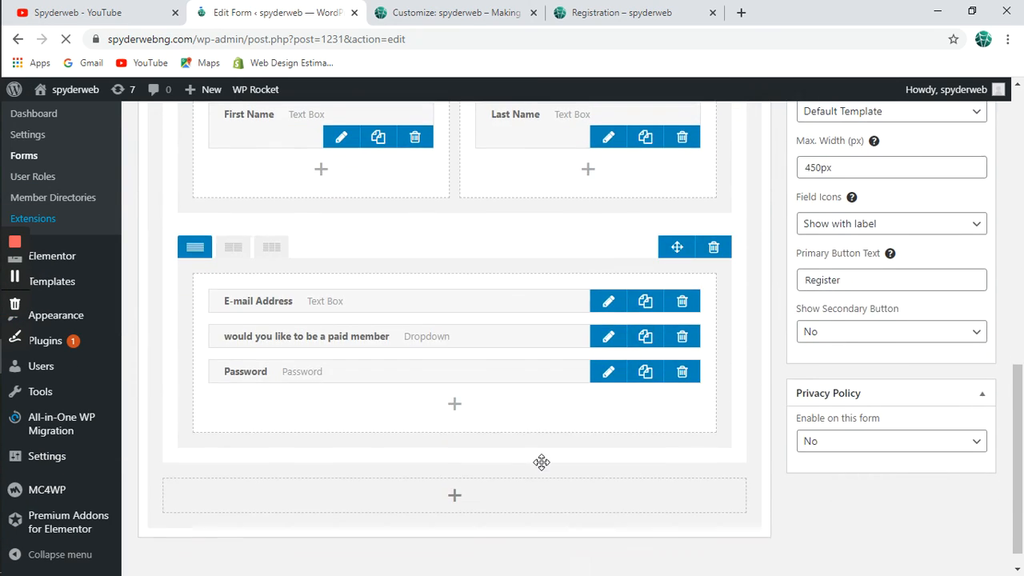
{"action": "scroll", "coordinate": [542, 463], "scroll_direction": "up", "scroll_amount": 2}
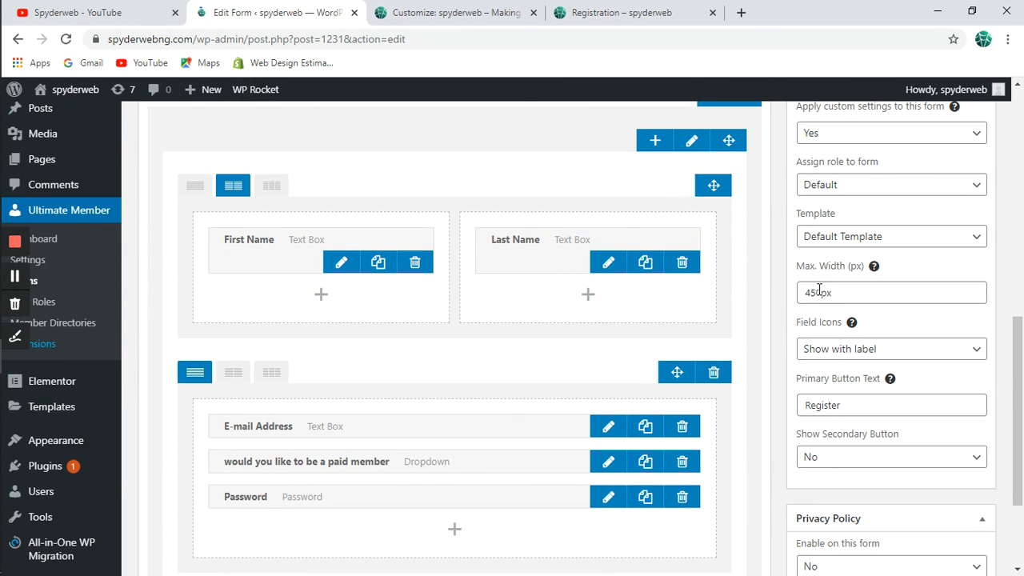
{"action": "left_click_drag", "start_coordinate": [819, 292], "coordinate": [807, 292]}
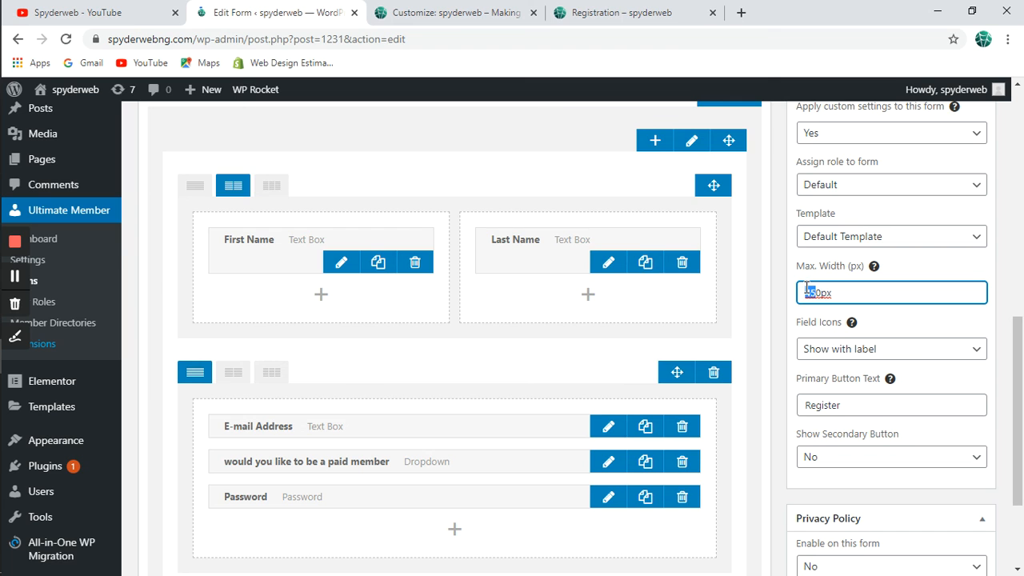
{"action": "type", "text": "500"}
{"action": "type", "text": "6"}
{"action": "scroll", "coordinate": [859, 363], "scroll_direction": "up", "scroll_amount": 3}
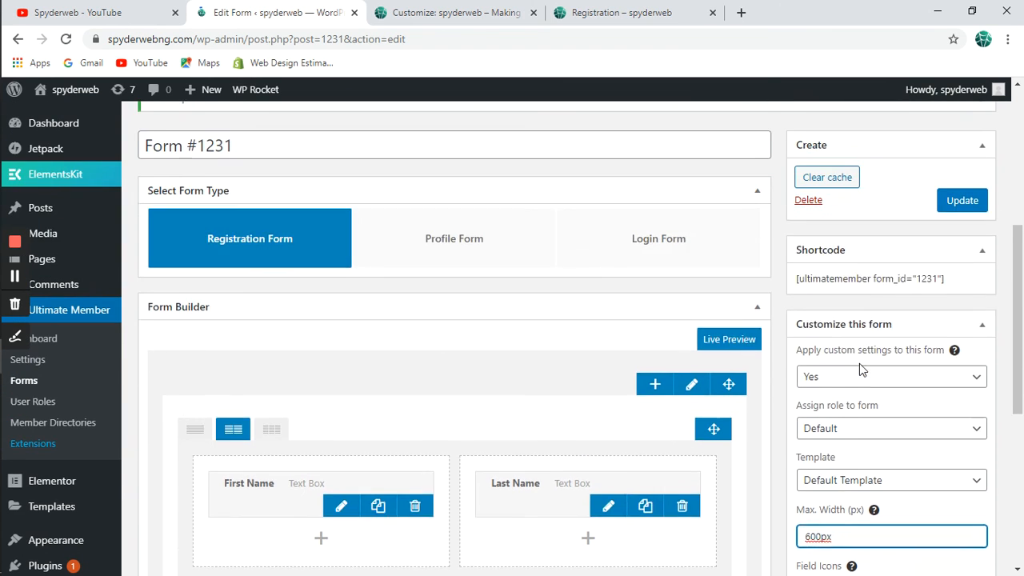
{"action": "left_click", "coordinate": [960, 242]}
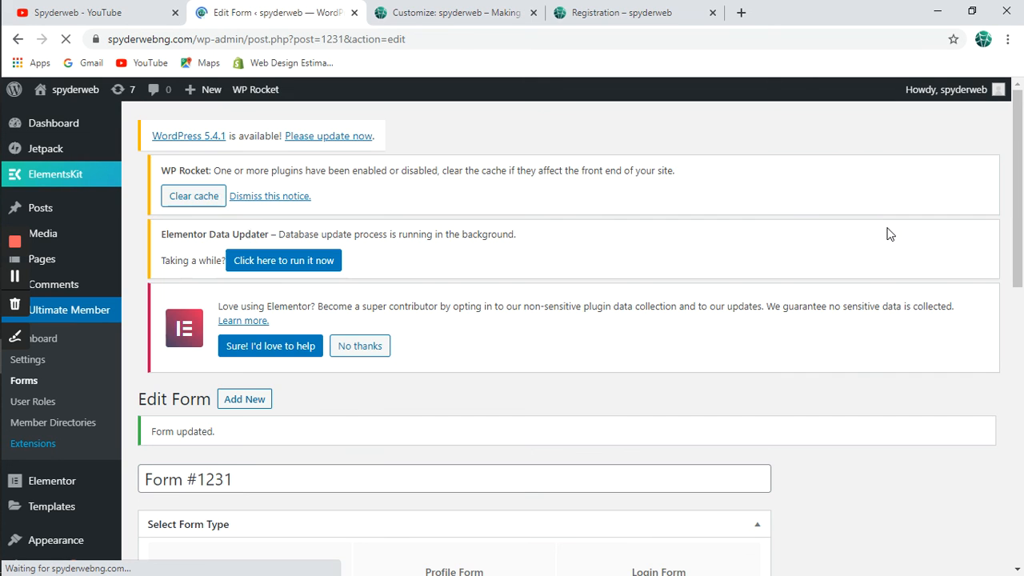
{"action": "key", "text": "super+Tab"}
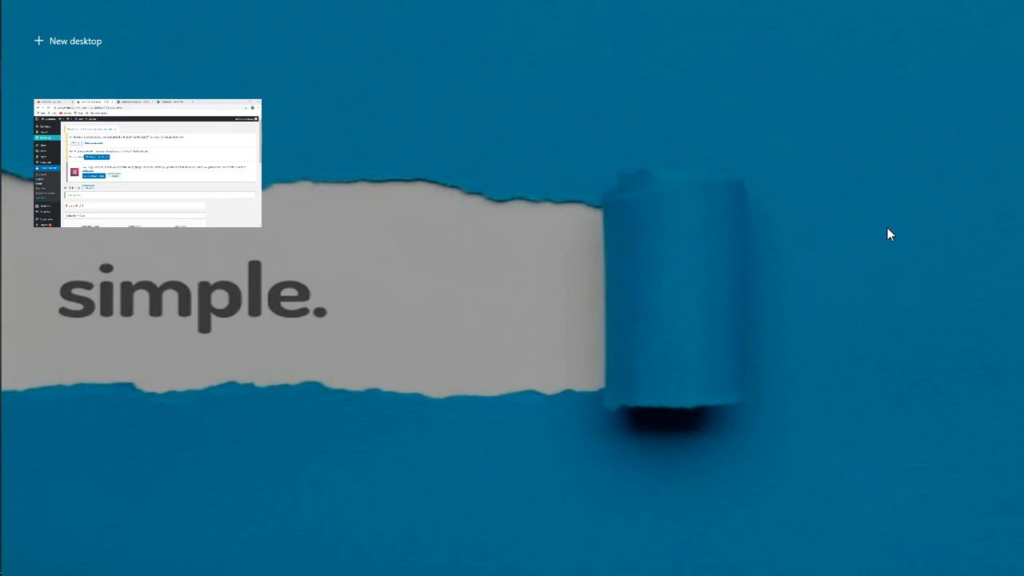
Reload the registration page, review the side-by-side name fields, and try submitting the empty form.
{"action": "left_click", "coordinate": [455, 178]}
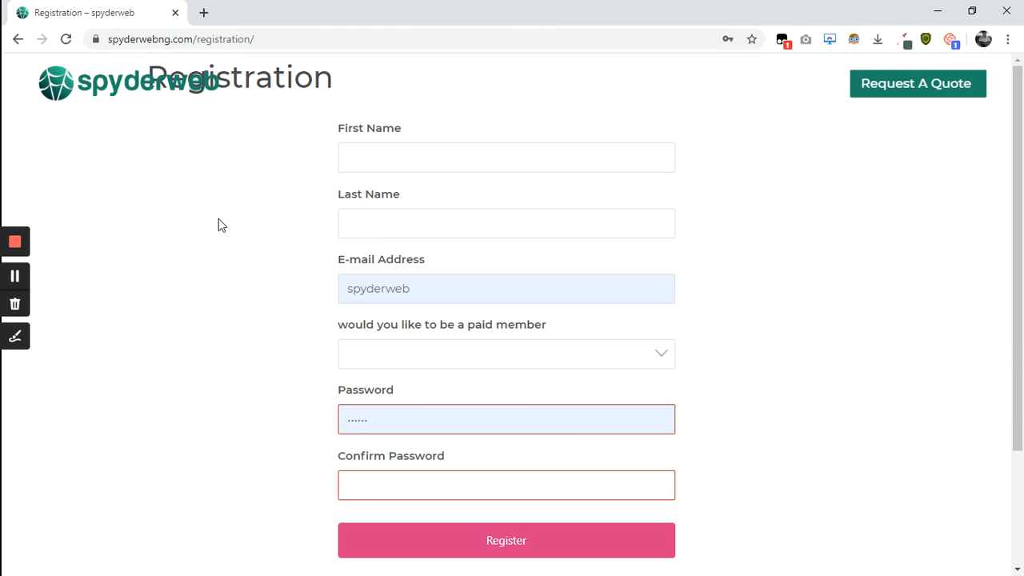
{"action": "key", "text": "F5"}
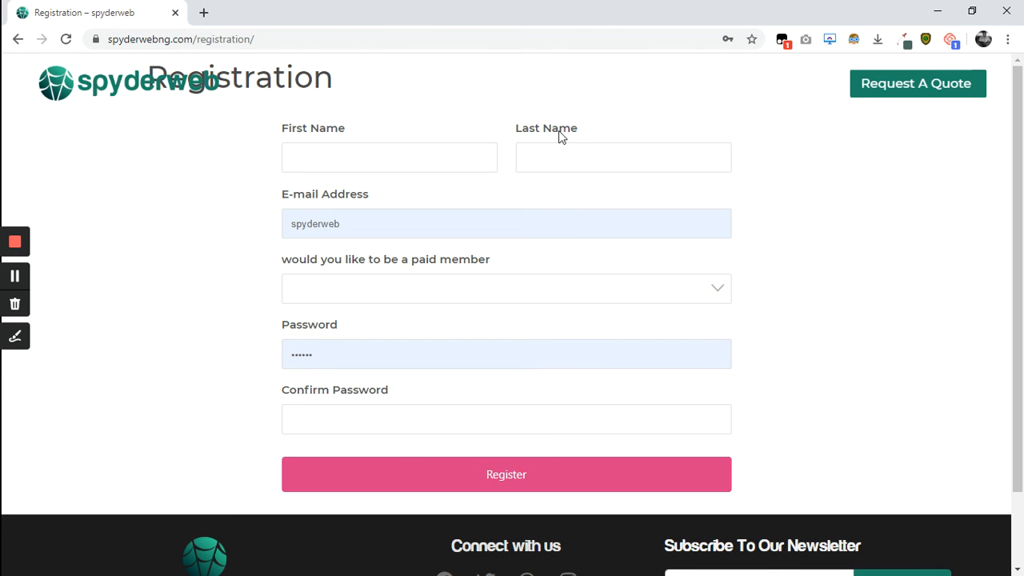
{"action": "scroll", "coordinate": [441, 290], "scroll_direction": "down", "scroll_amount": 1}
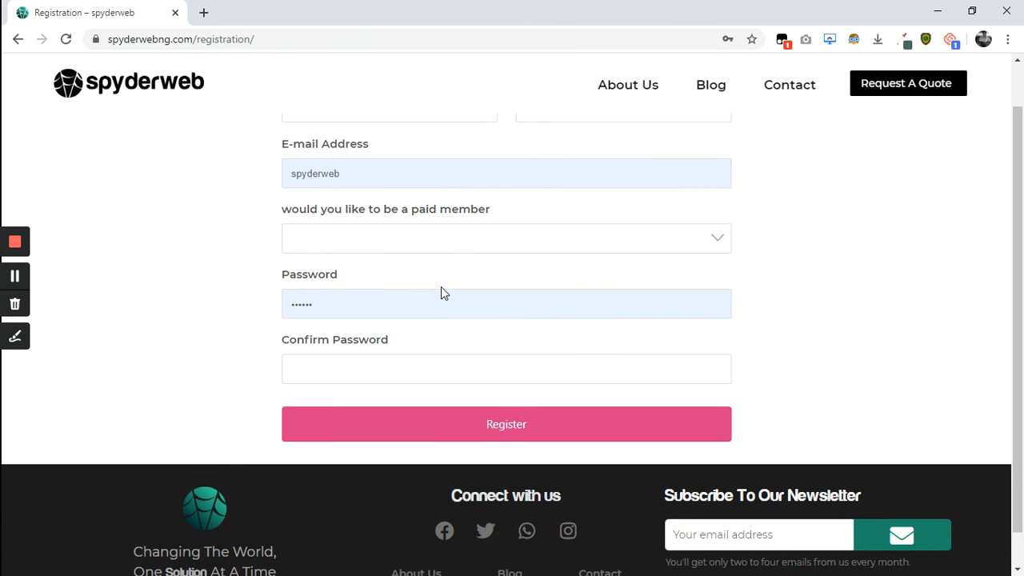
{"action": "scroll", "coordinate": [441, 287], "scroll_direction": "up", "scroll_amount": 1}
{"action": "scroll", "coordinate": [441, 286], "scroll_direction": "down", "scroll_amount": 2}
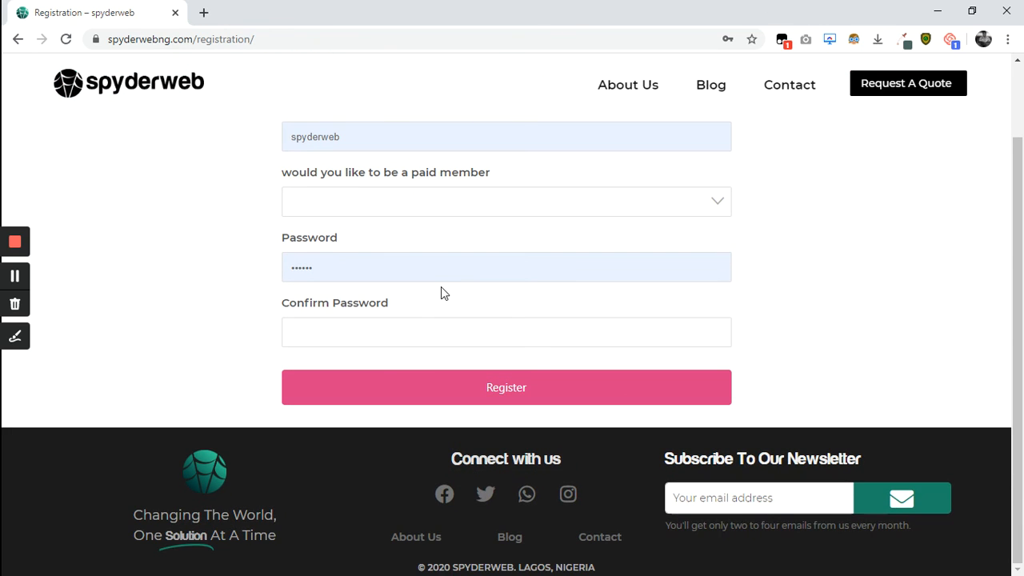
{"action": "left_click", "coordinate": [420, 387]}
{"action": "right_click", "coordinate": [420, 384]}
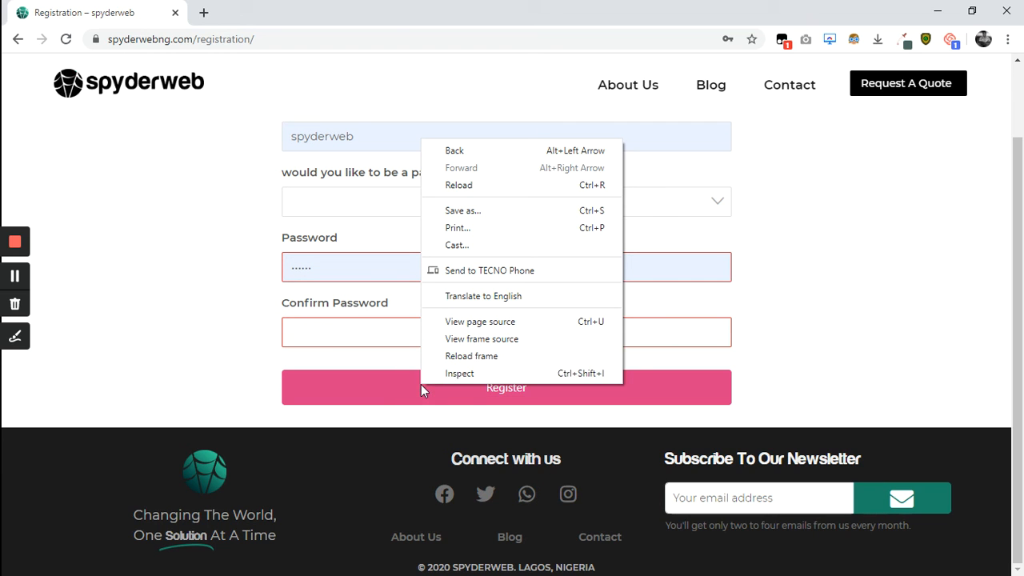
{"action": "left_click", "coordinate": [485, 378]}
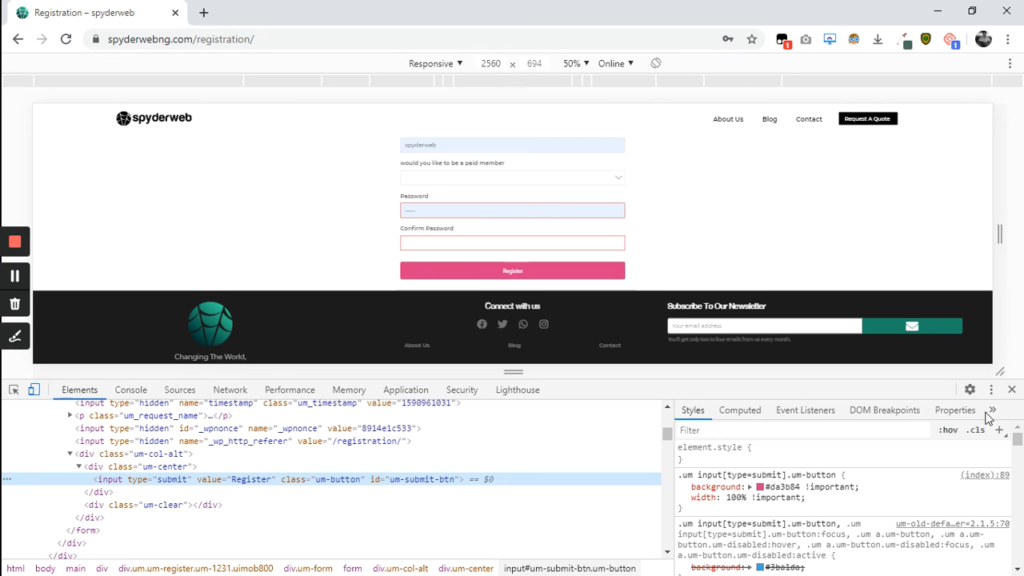
{"action": "left_click", "coordinate": [1013, 389]}
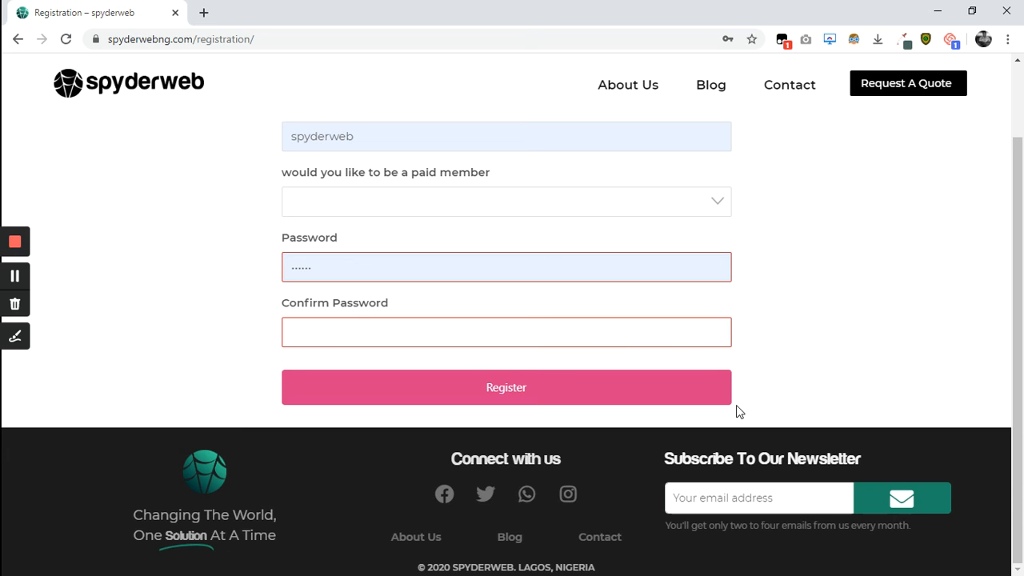
{"action": "scroll", "coordinate": [739, 412], "scroll_direction": "up", "scroll_amount": 1}
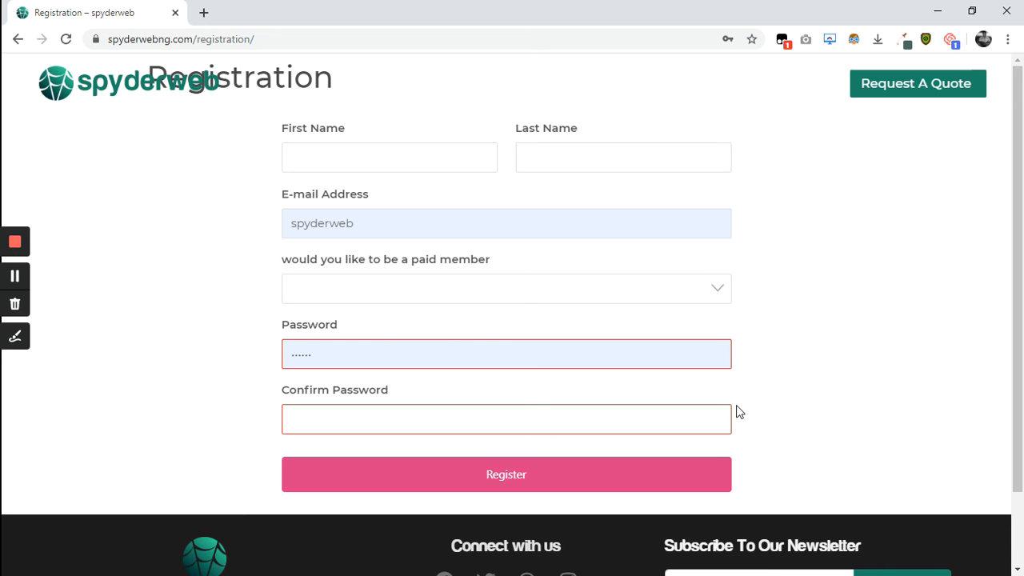
{"action": "scroll", "coordinate": [739, 412], "scroll_direction": "down", "scroll_amount": 1}
{"action": "scroll", "coordinate": [739, 412], "scroll_direction": "up", "scroll_amount": 1}
{"action": "scroll", "coordinate": [738, 412], "scroll_direction": "down", "scroll_amount": 1}
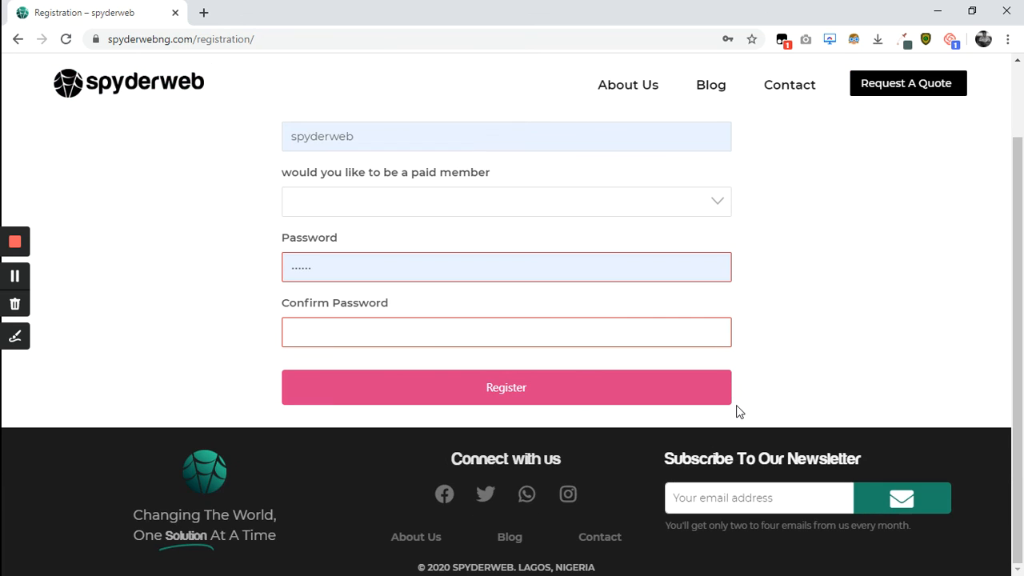
{"action": "scroll", "coordinate": [738, 412], "scroll_direction": "up", "scroll_amount": 1}
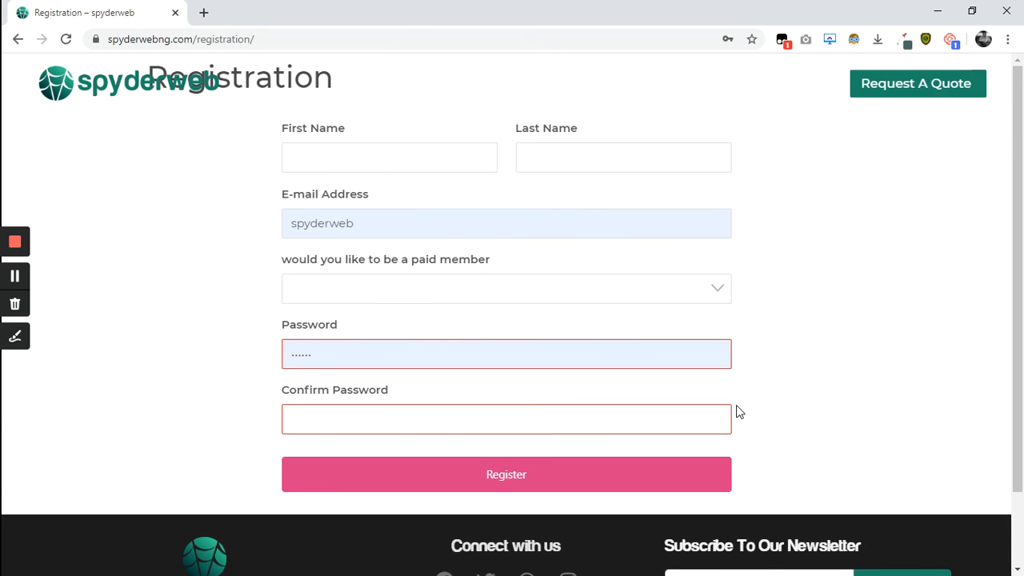